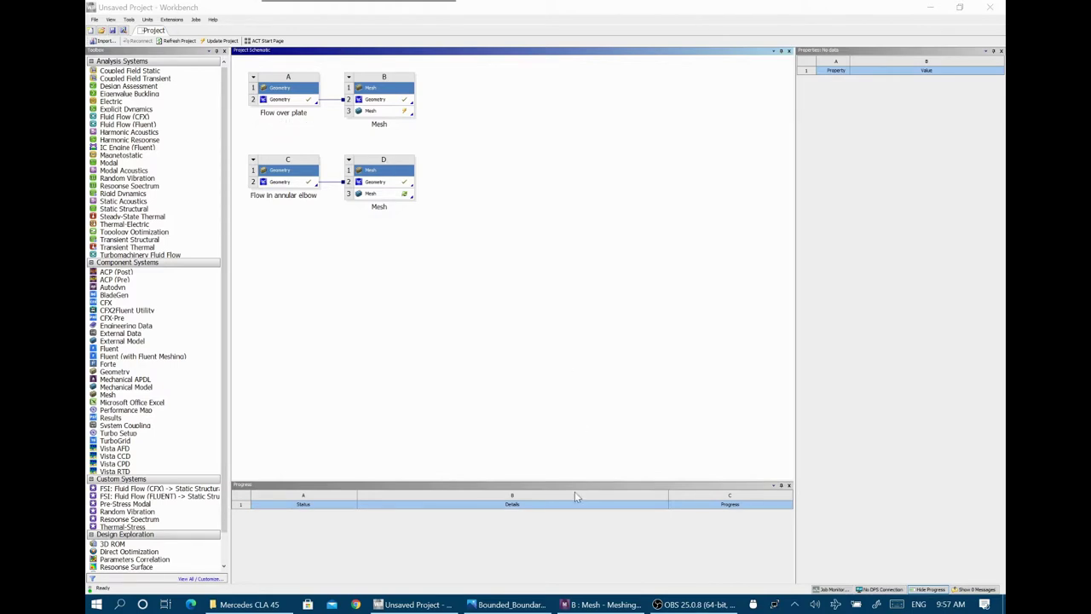
View the bounded boundary layer thickness figure, return to the Workbench project schematic, and switch to the Meshing window of system B
{"action": "left_click", "coordinate": [510, 605]}
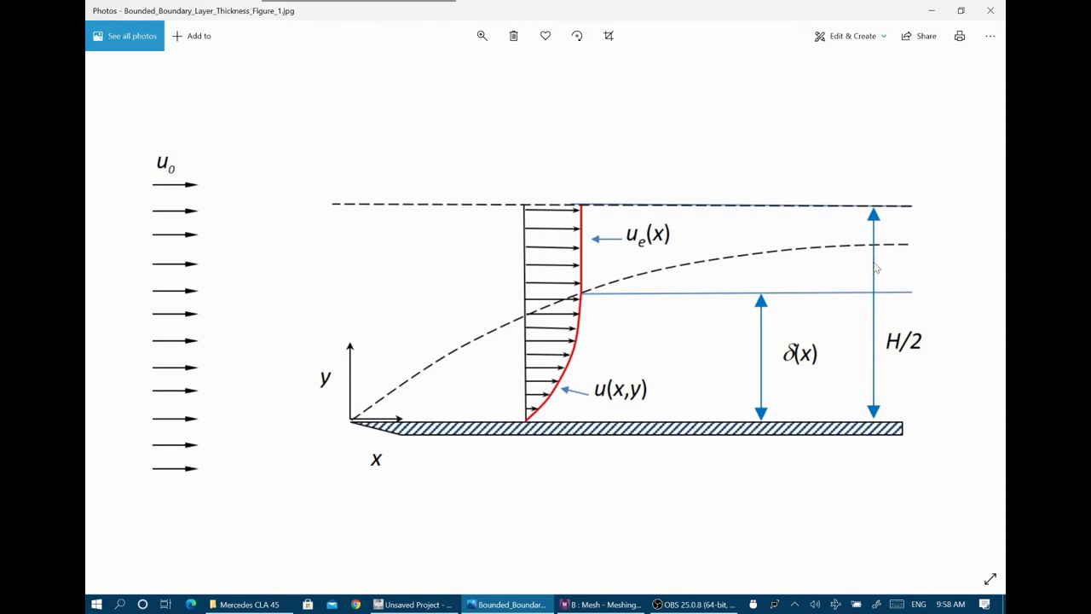
{"action": "left_click", "coordinate": [413, 604]}
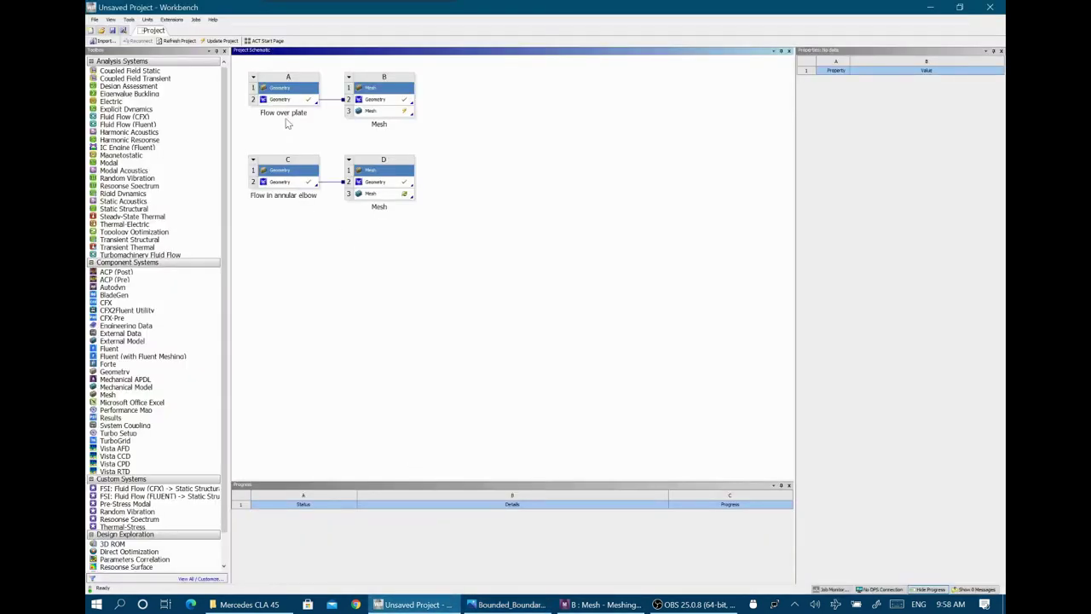
{"action": "left_click", "coordinate": [598, 604]}
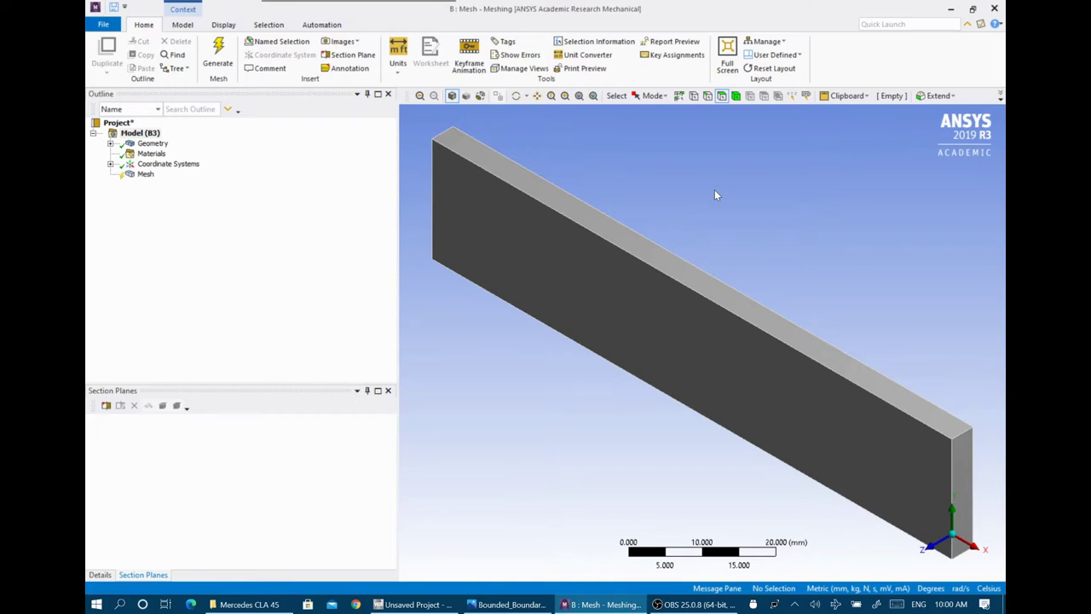
Close the Section Planes pane and display the details of the Mesh object
{"action": "left_click", "coordinate": [389, 397]}
{"action": "left_click", "coordinate": [387, 392]}
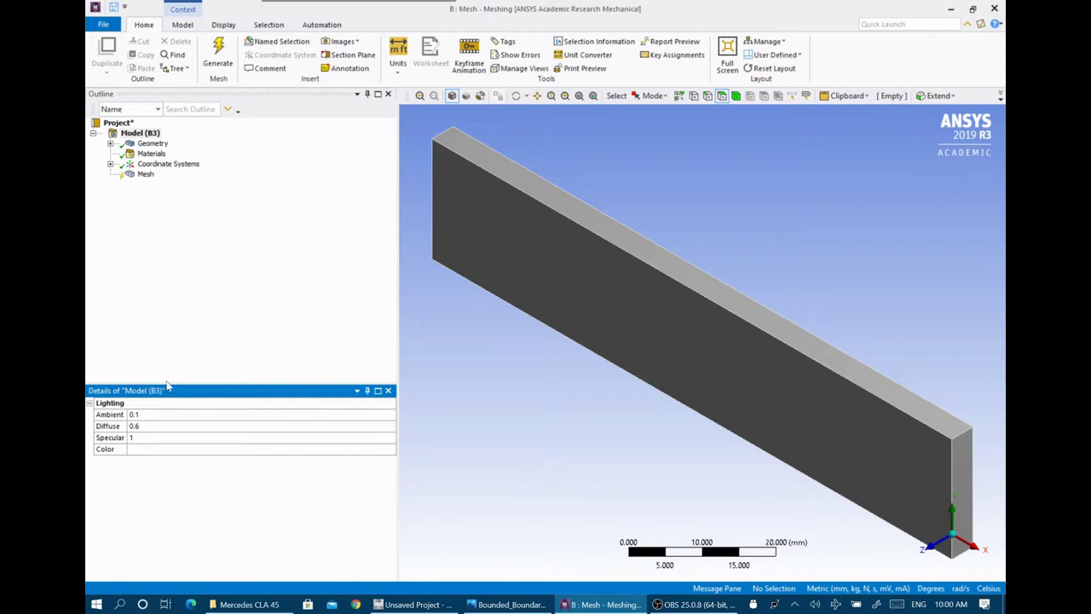
{"action": "left_click", "coordinate": [142, 174]}
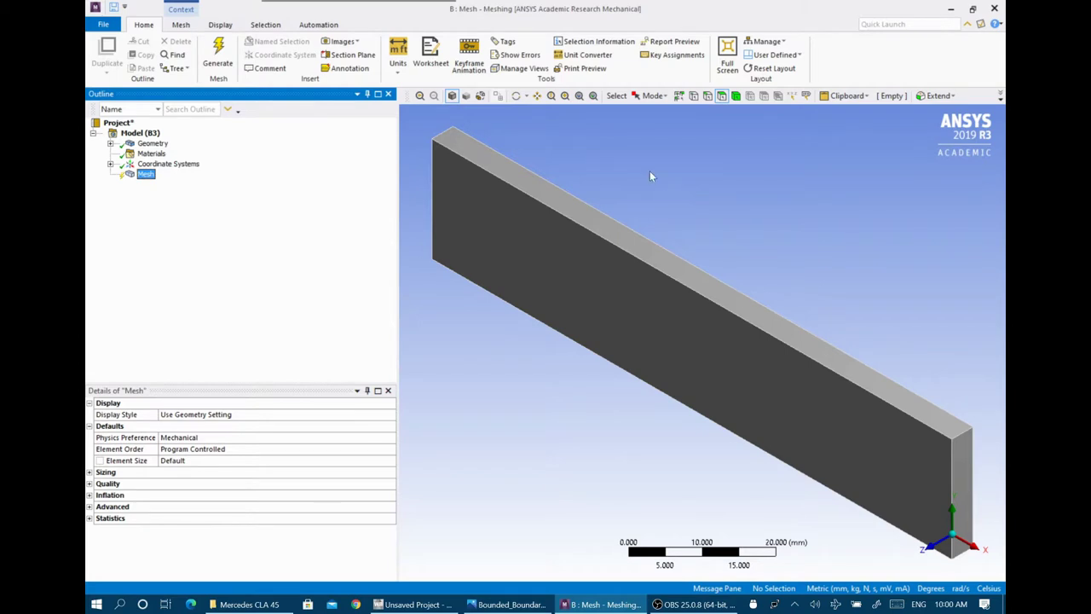
Look over the file and project commands and expand all branches of the model outline
{"action": "left_click", "coordinate": [100, 26]}
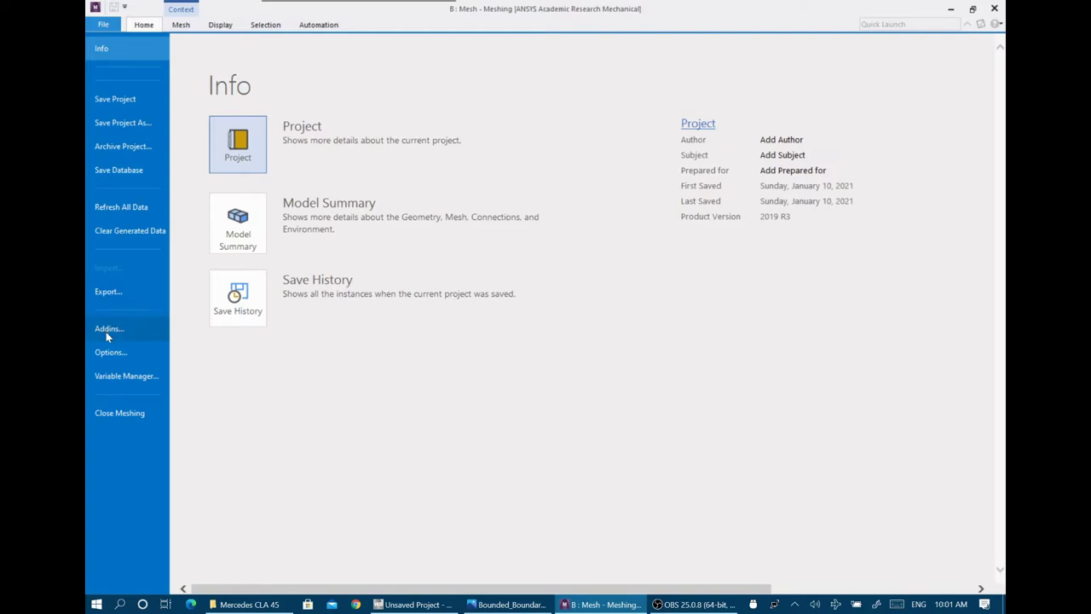
{"action": "left_click", "coordinate": [102, 30]}
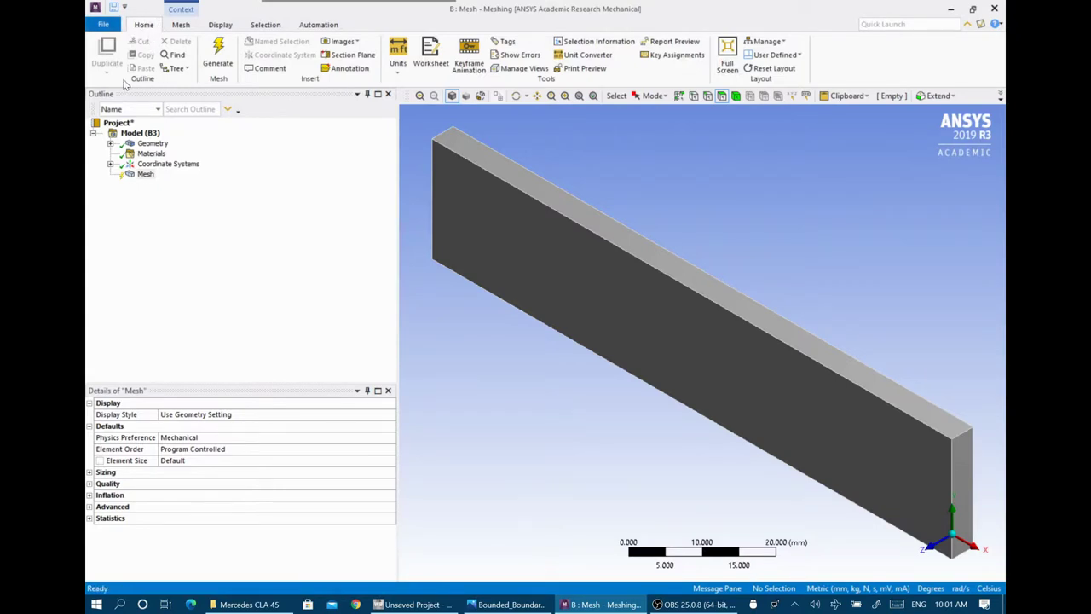
{"action": "left_click", "coordinate": [187, 71]}
{"action": "left_click", "coordinate": [189, 82]}
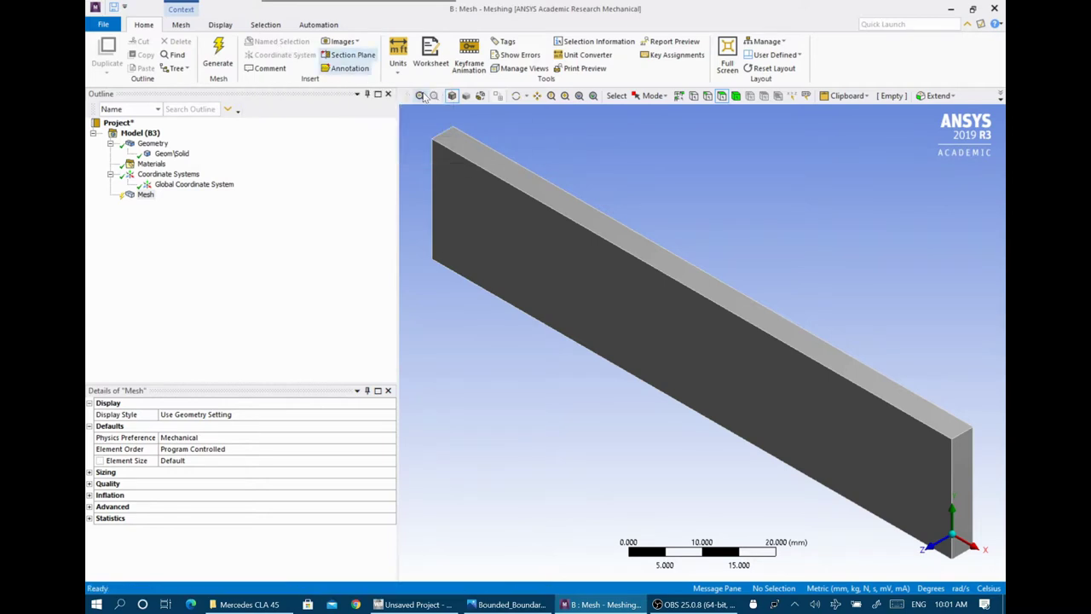
Examine the available unit systems without changing the selected one
{"action": "left_click", "coordinate": [402, 71]}
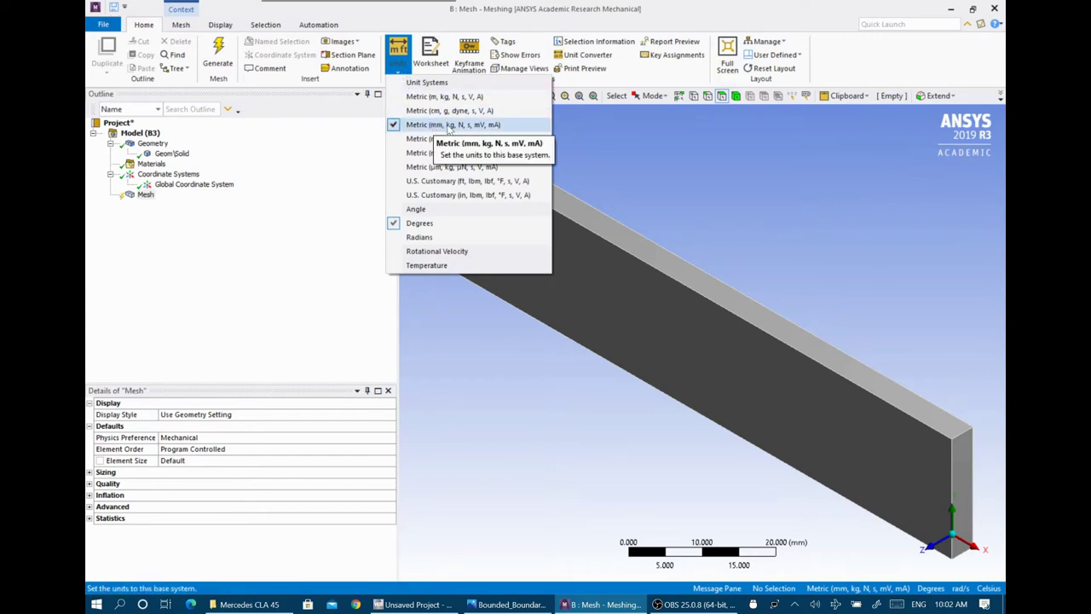
{"action": "left_click", "coordinate": [406, 58]}
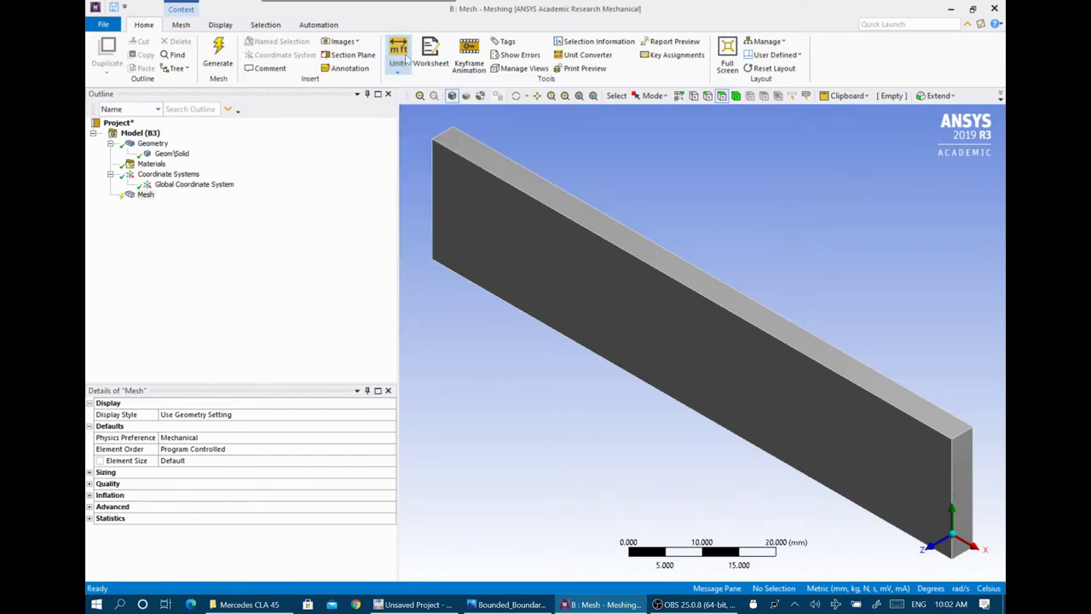
{"action": "left_click", "coordinate": [863, 588]}
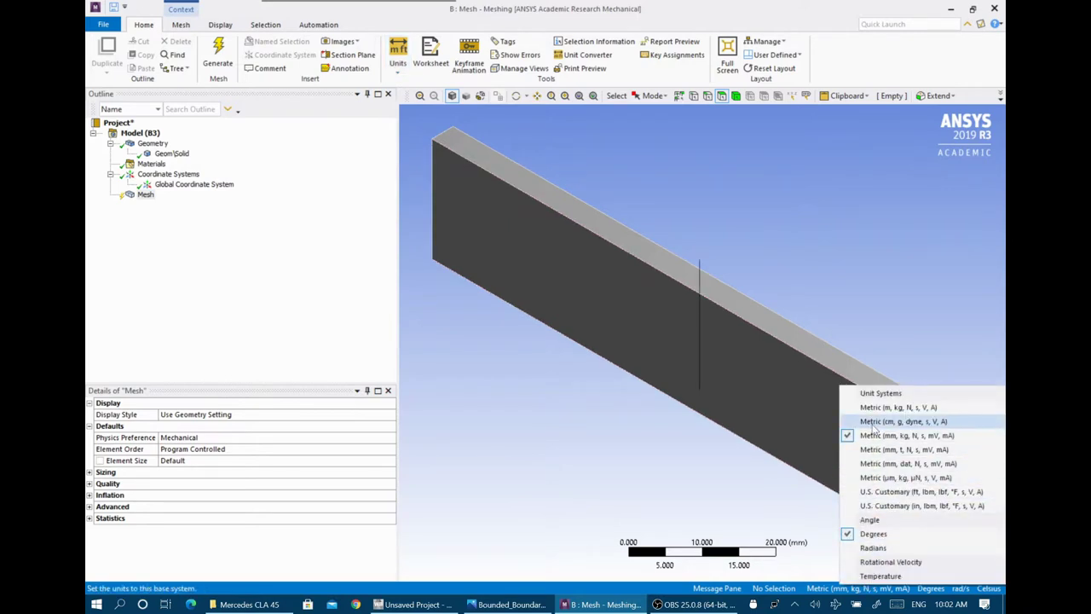
{"action": "left_click", "coordinate": [498, 403]}
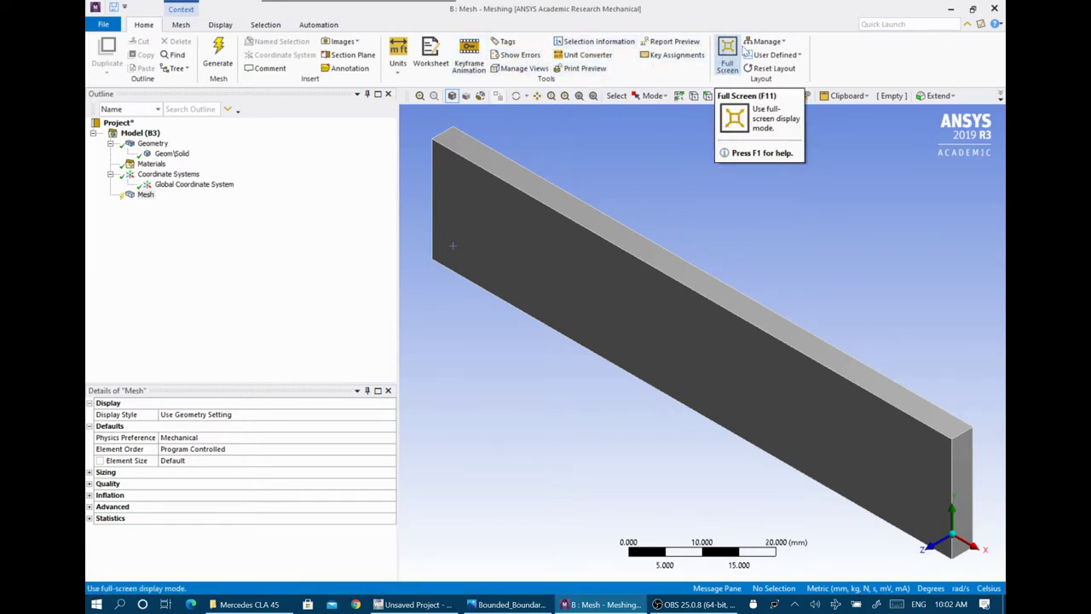
Hide the graphics toolbar and show it again
{"action": "left_click", "coordinate": [785, 43]}
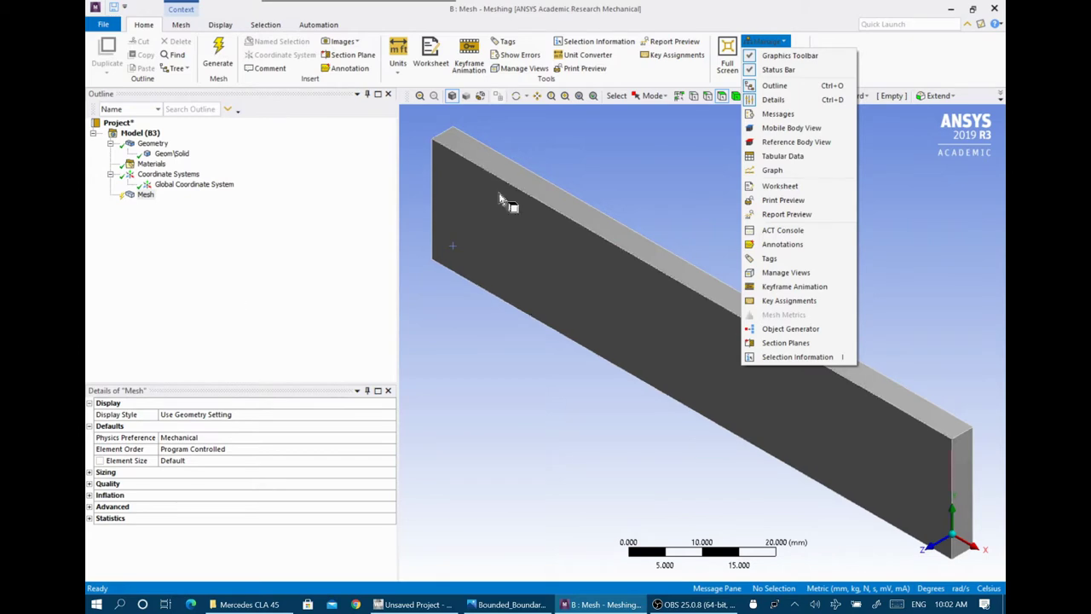
{"action": "left_click", "coordinate": [772, 57]}
{"action": "left_click", "coordinate": [766, 41]}
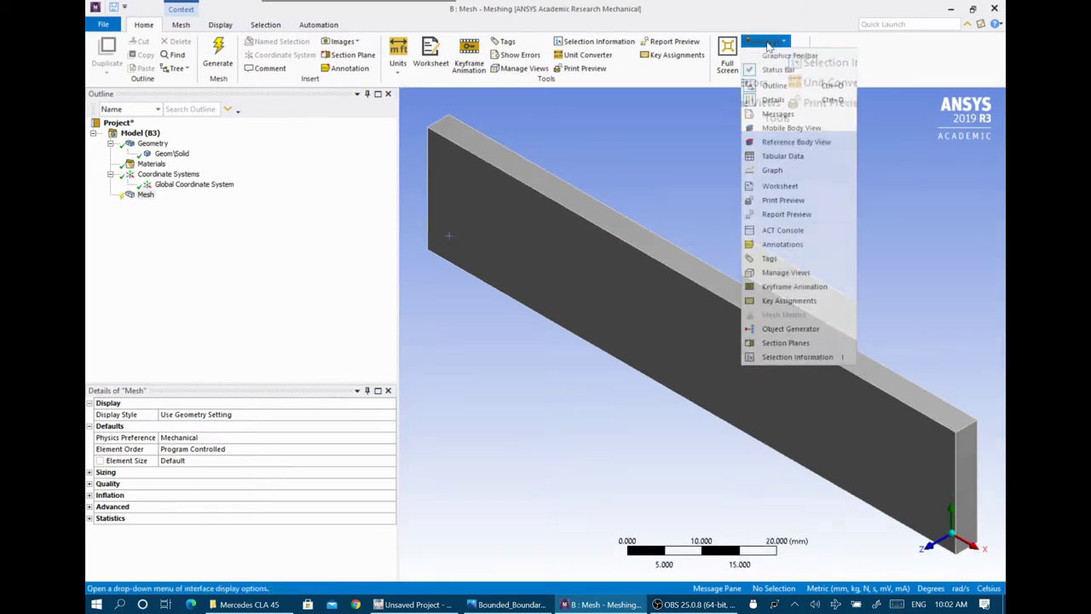
{"action": "left_click", "coordinate": [771, 49]}
Hide the Details pane and restore it
{"action": "left_click", "coordinate": [771, 44]}
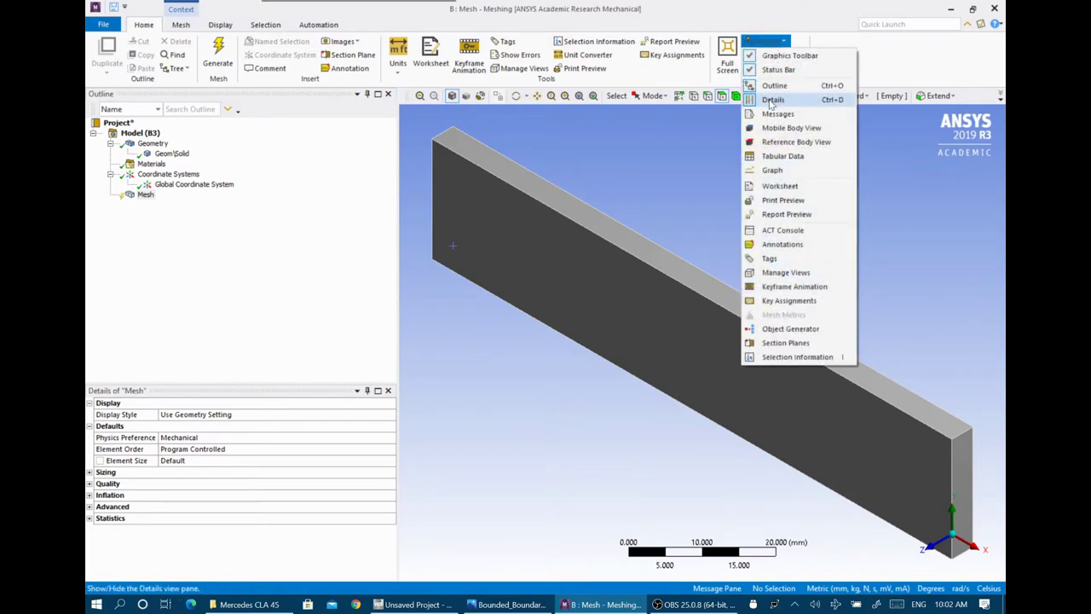
{"action": "left_click", "coordinate": [771, 86]}
{"action": "left_click", "coordinate": [767, 41]}
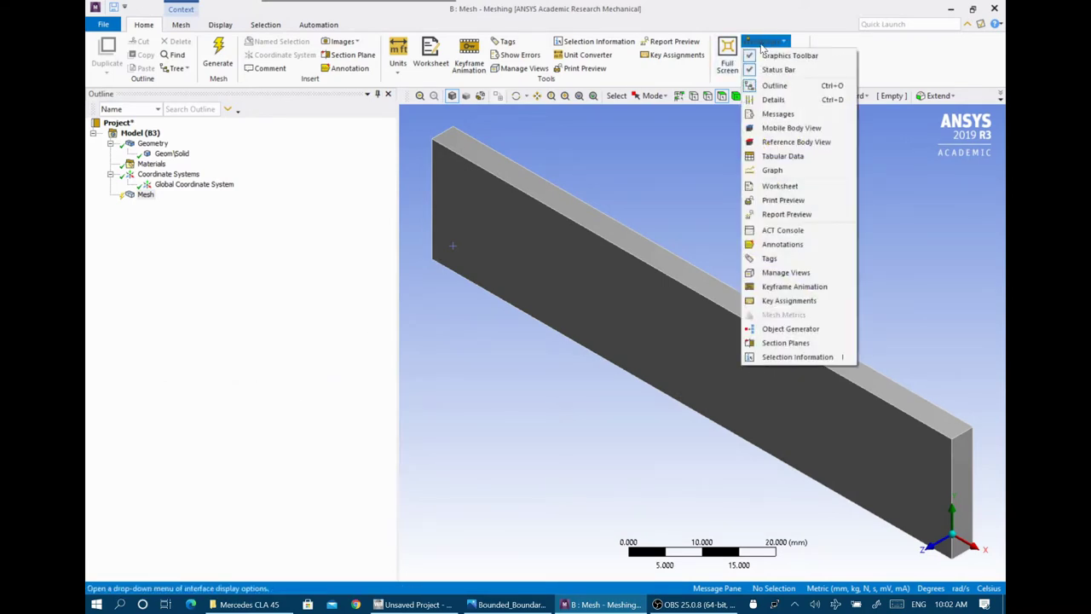
{"action": "left_click", "coordinate": [773, 98]}
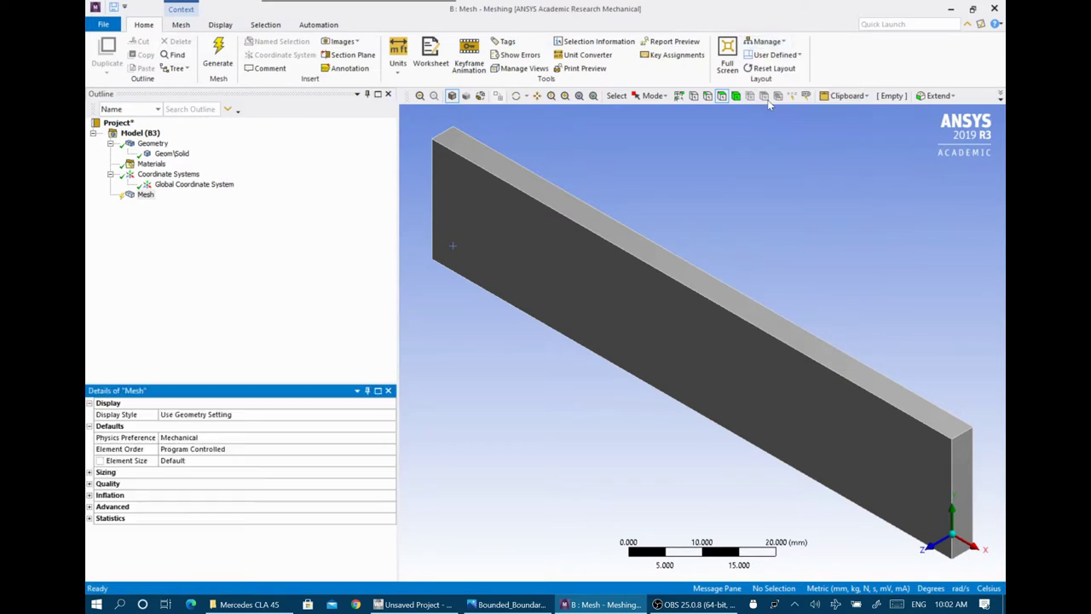
Review the user-defined layout options and the meshing commands available for the Mesh object
{"action": "left_click", "coordinate": [799, 54]}
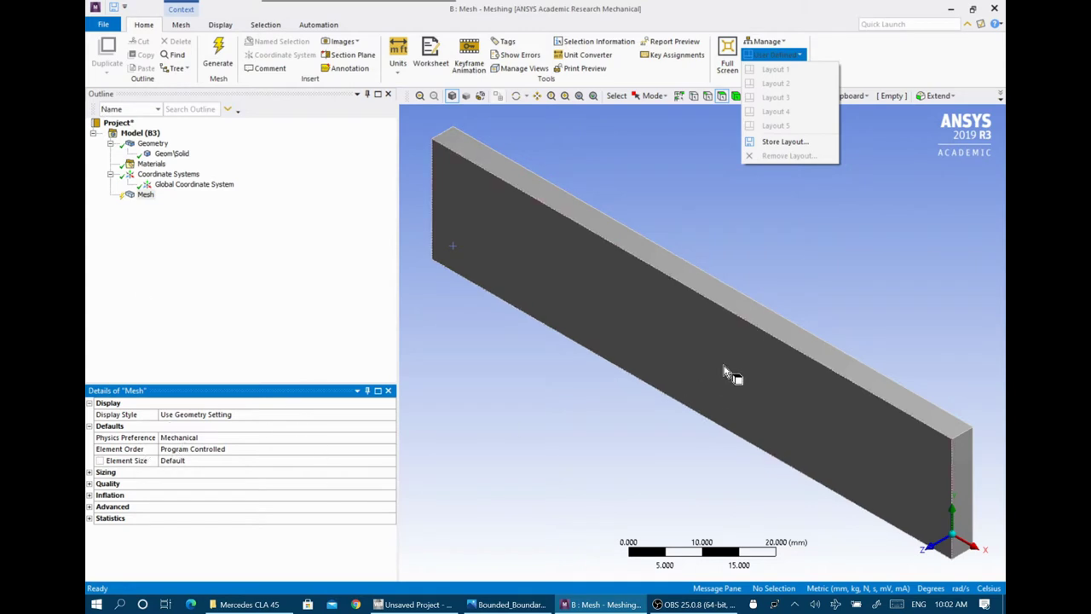
{"action": "left_click", "coordinate": [692, 169]}
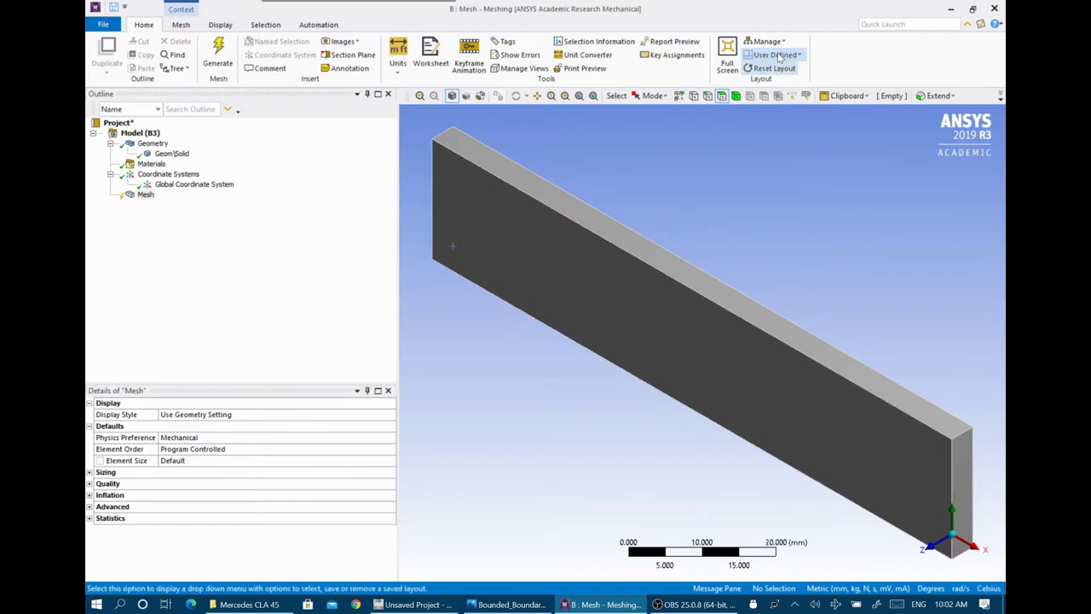
{"action": "left_click", "coordinate": [183, 25]}
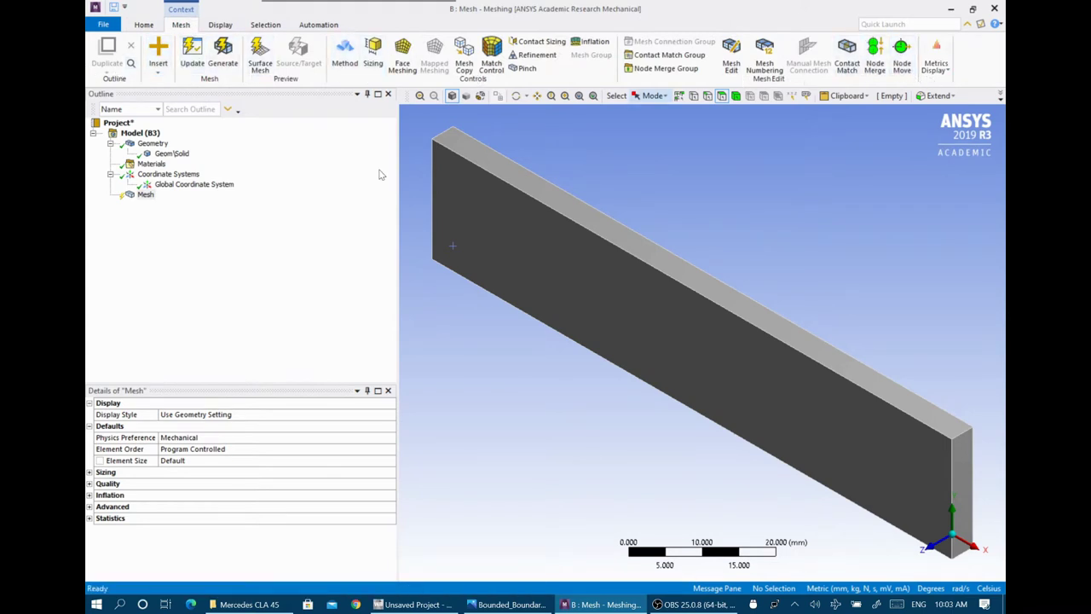
{"action": "left_click", "coordinate": [145, 196]}
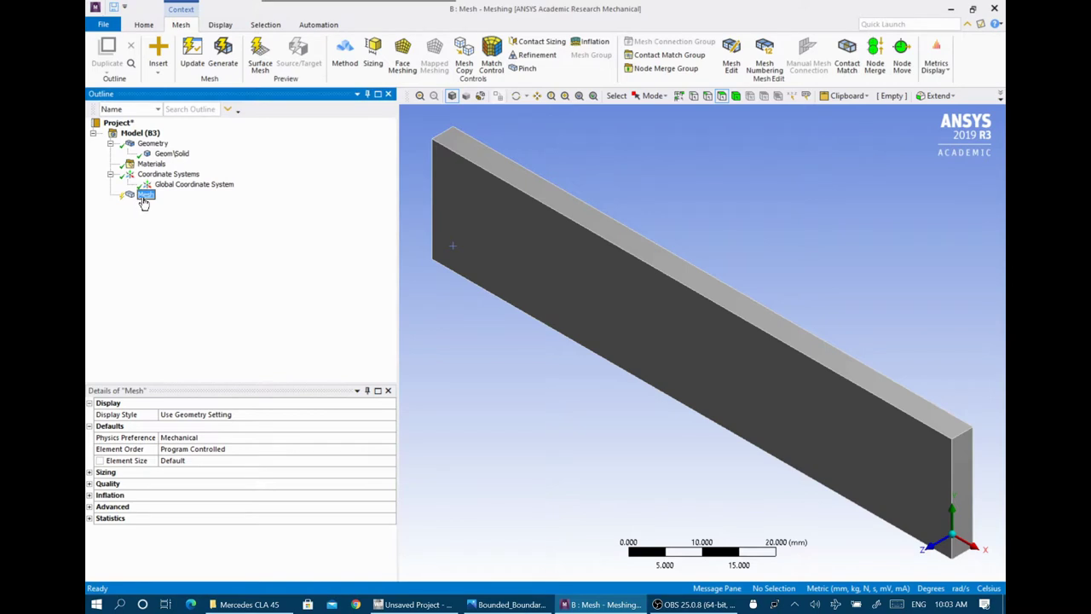
{"action": "right_click", "coordinate": [144, 201]}
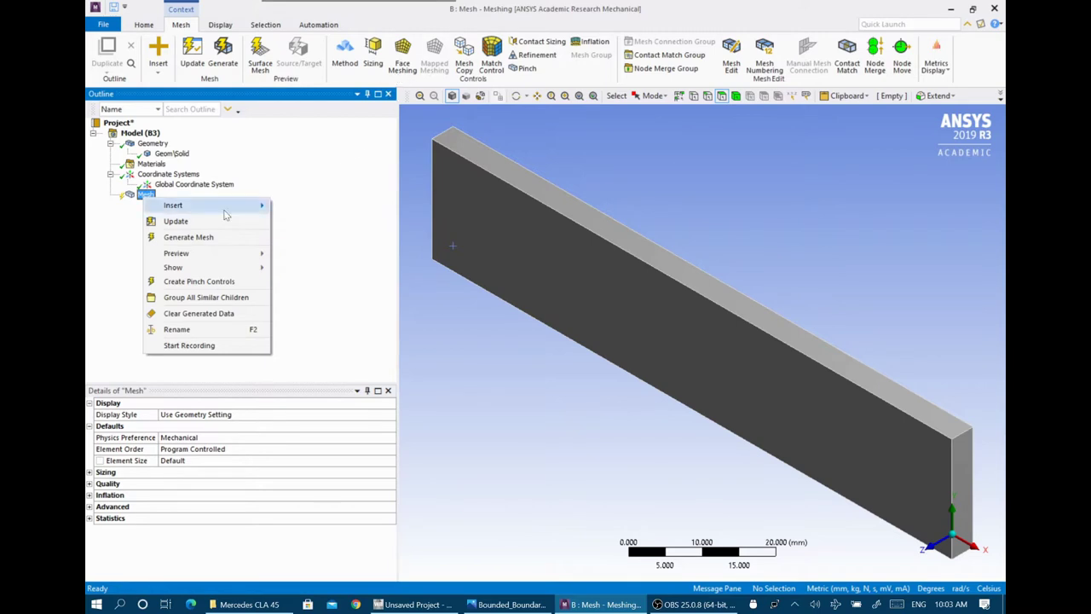
{"action": "left_click", "coordinate": [120, 234]}
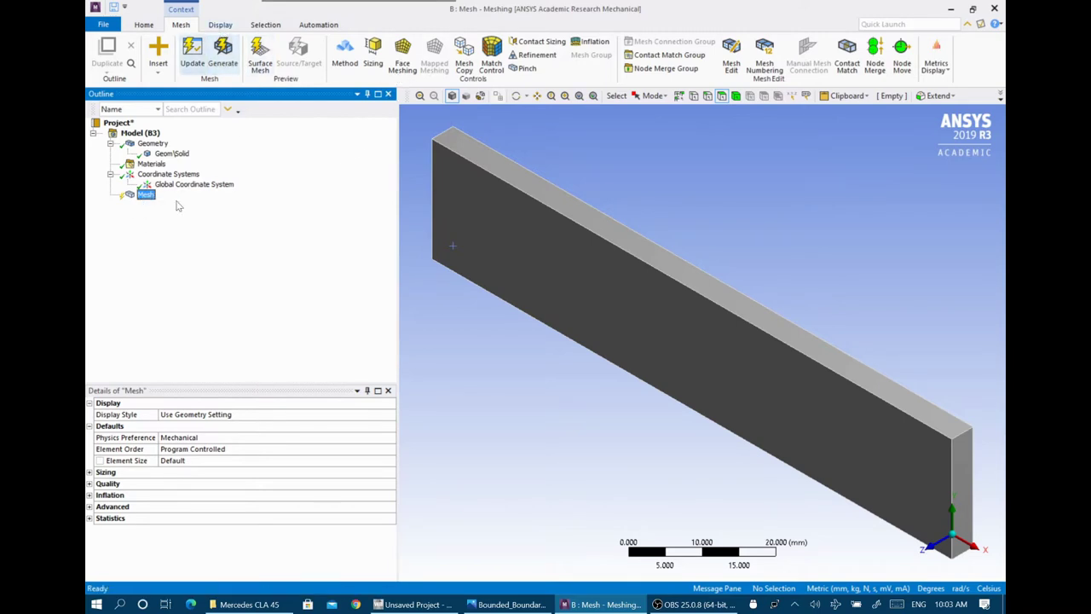
Review the display, selection and automation tools, and the Mesh object's own commands, including script recording
{"action": "left_click", "coordinate": [220, 24]}
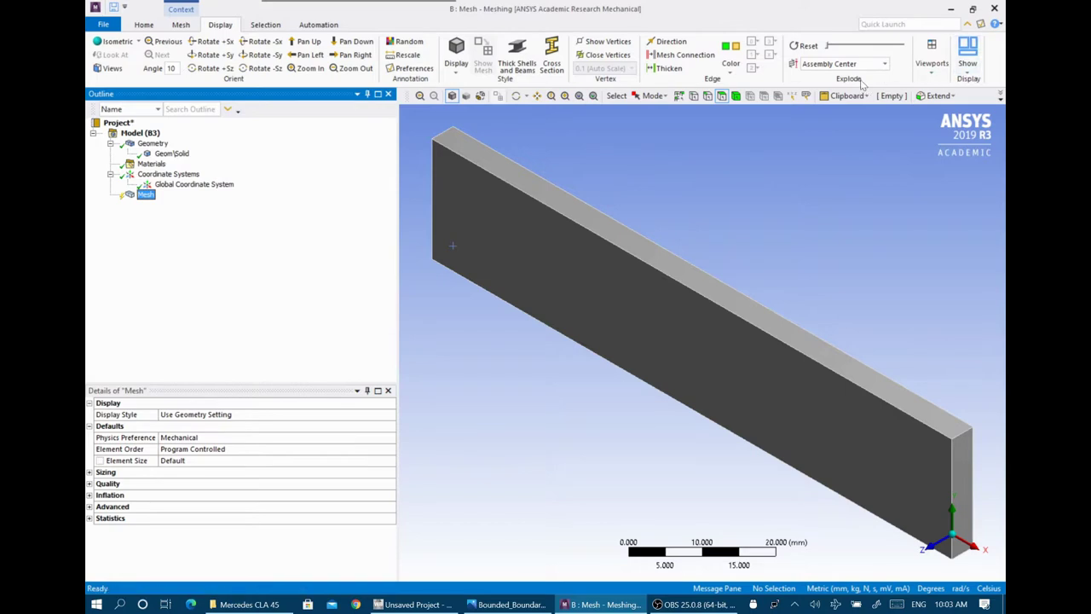
{"action": "left_click", "coordinate": [265, 25]}
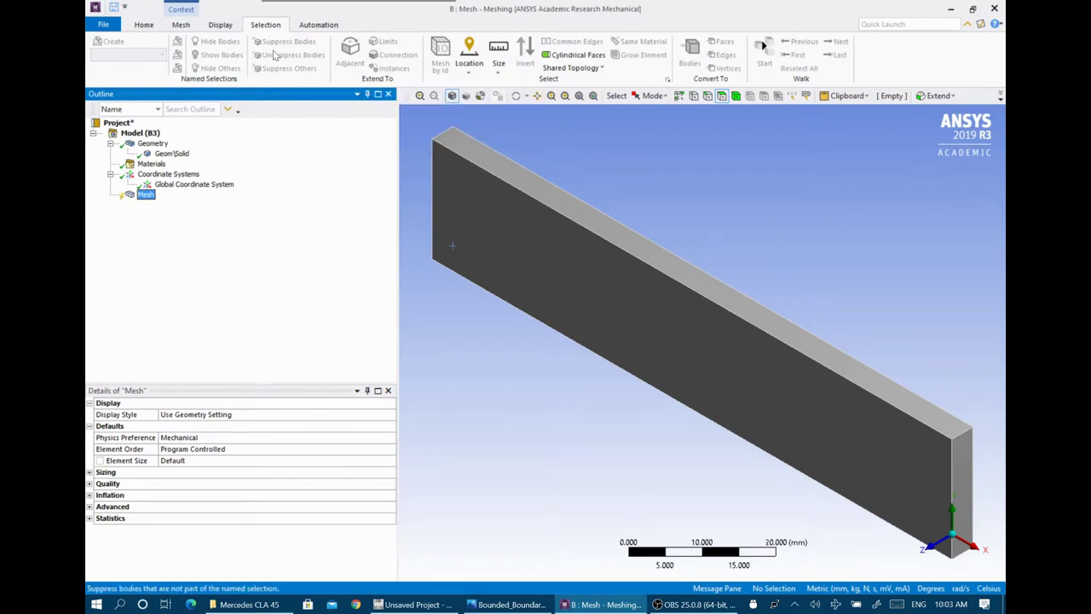
{"action": "left_click", "coordinate": [316, 26]}
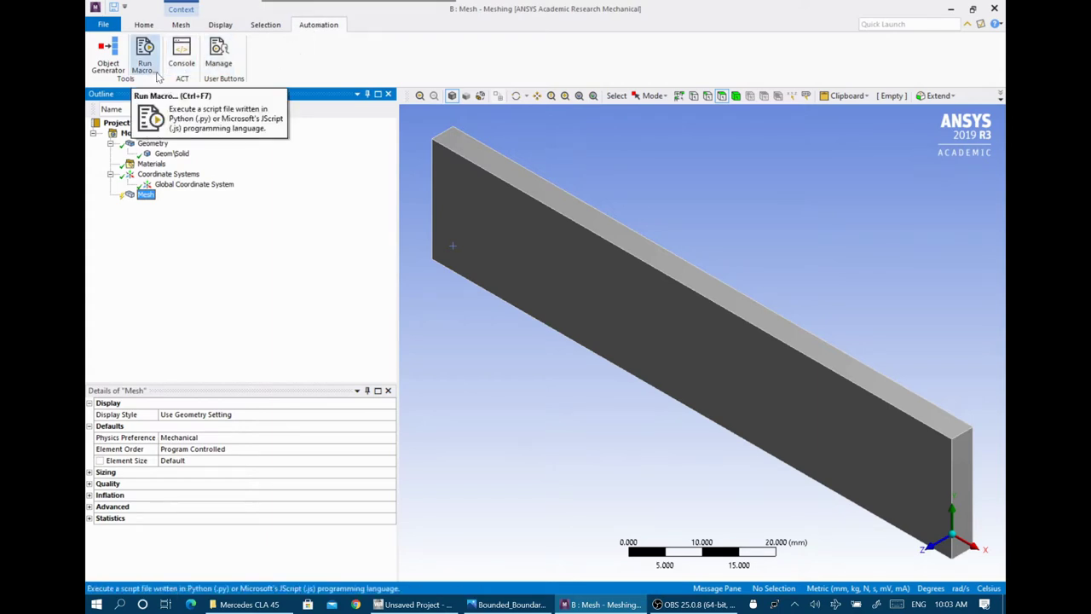
{"action": "left_click", "coordinate": [145, 195]}
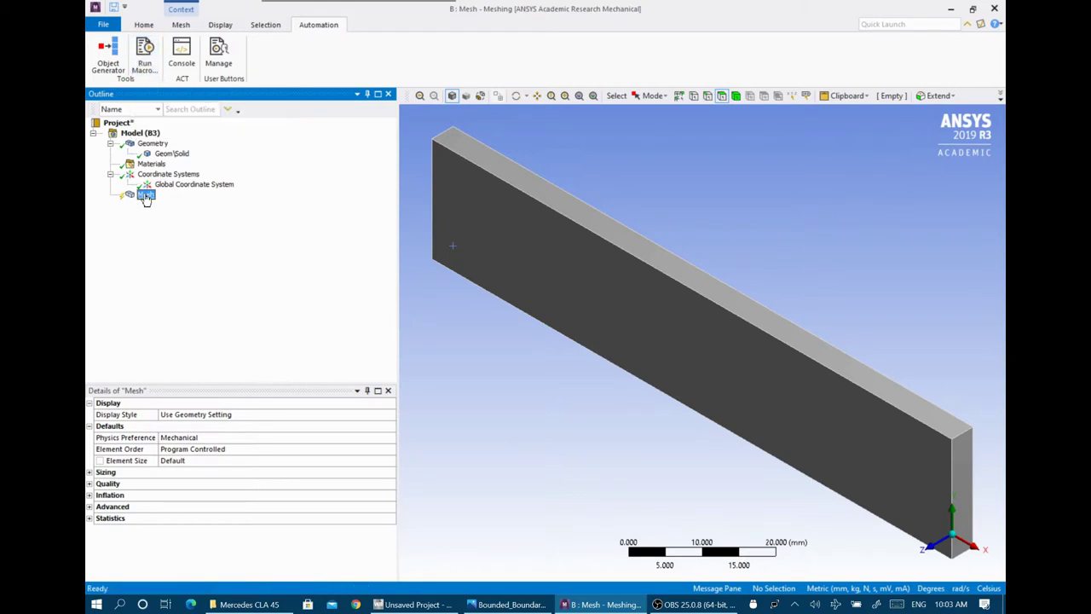
{"action": "right_click", "coordinate": [146, 198]}
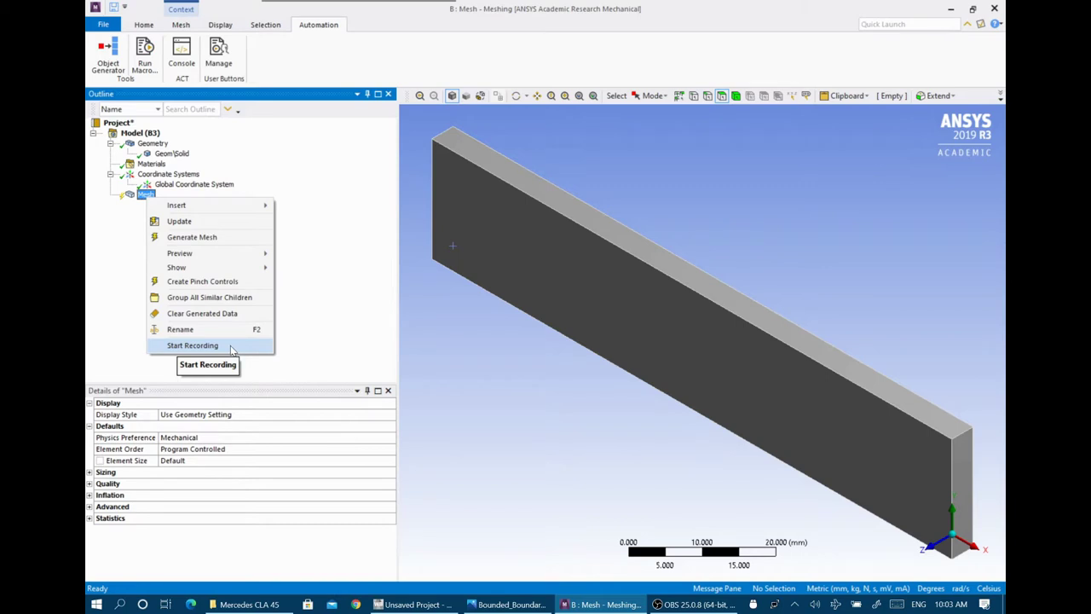
{"action": "left_click", "coordinate": [120, 256]}
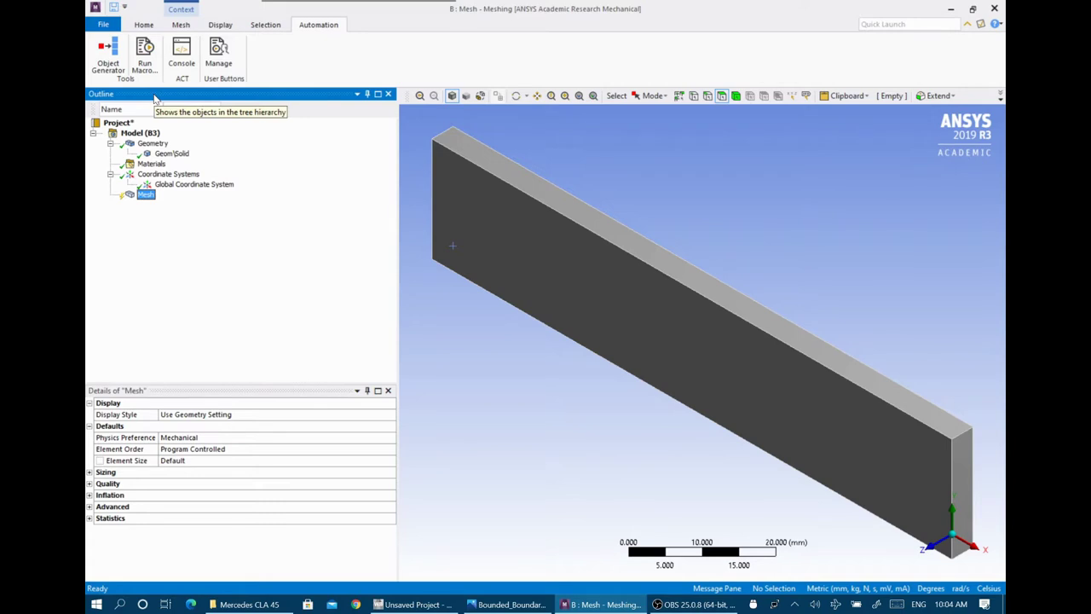
{"action": "left_click", "coordinate": [144, 195]}
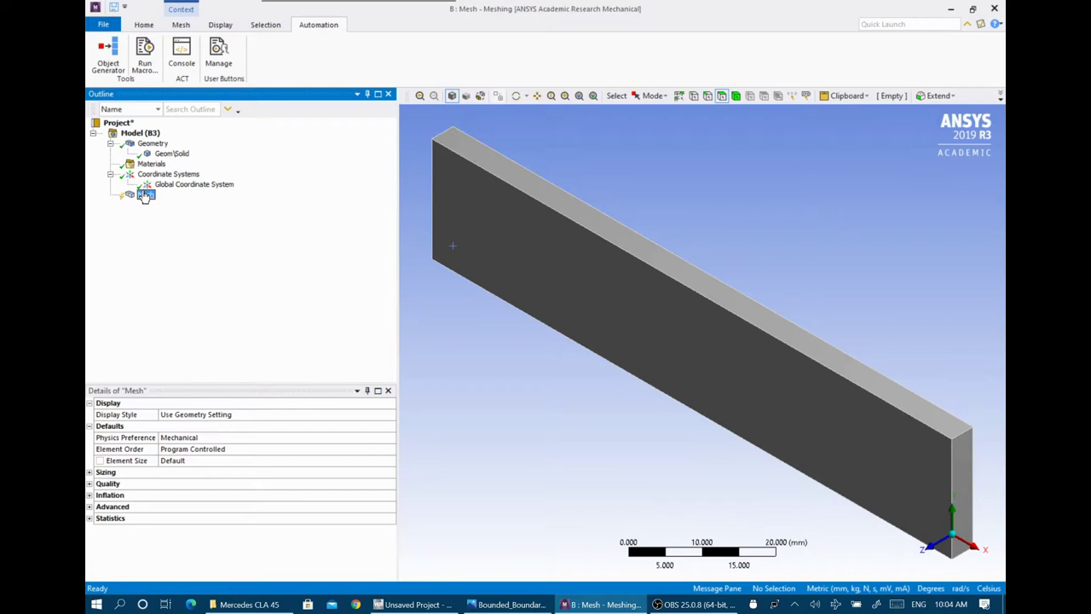
{"action": "left_click", "coordinate": [145, 25]}
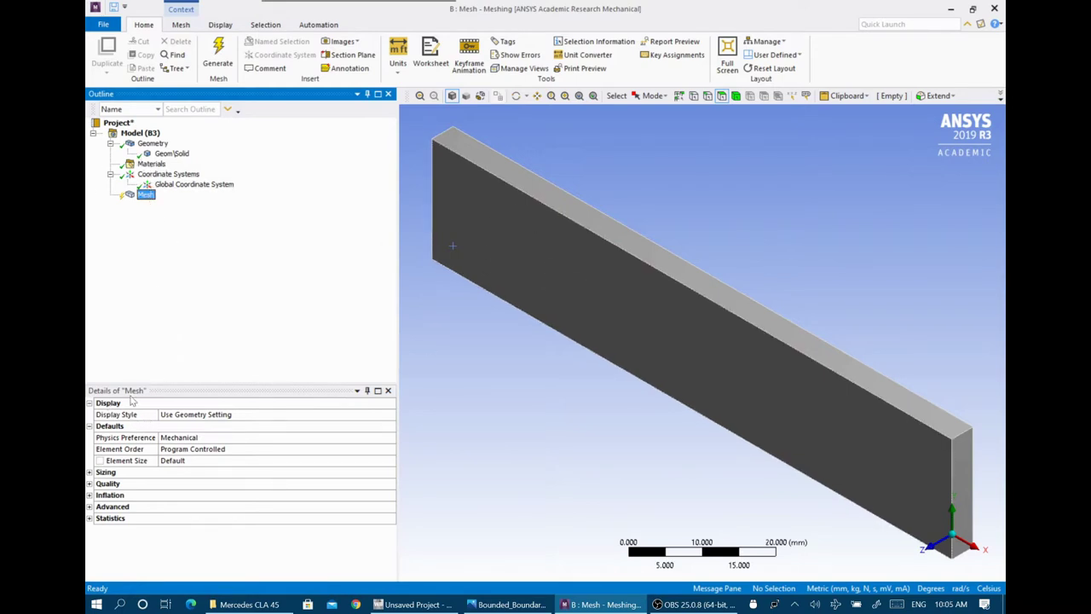
Examine the display style choices in the mesh details, keeping Use Geometry Setting
{"action": "left_click", "coordinate": [242, 421]}
{"action": "left_click", "coordinate": [245, 421]}
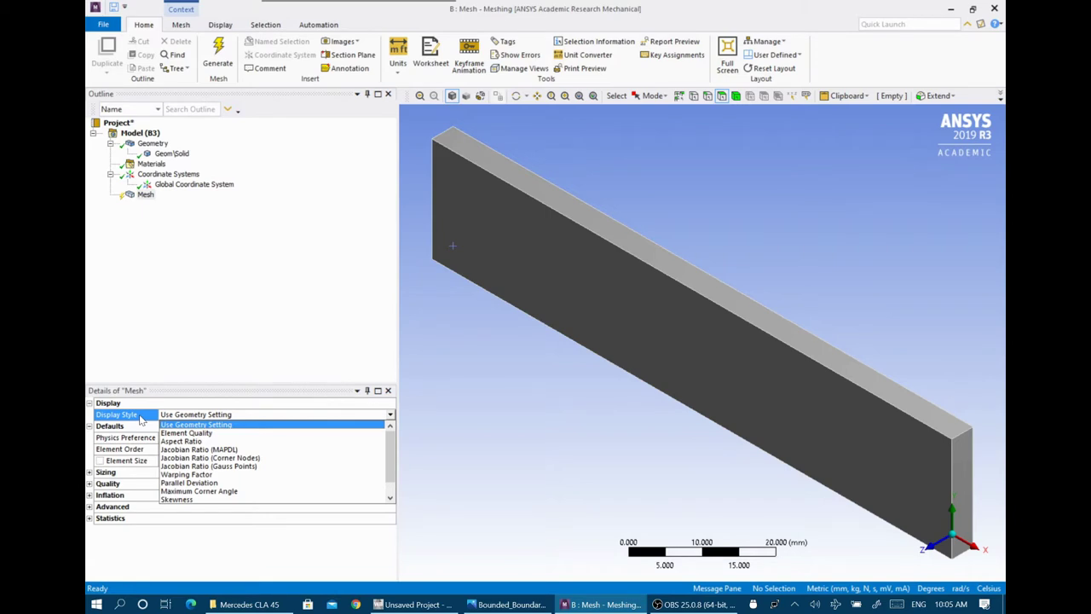
{"action": "left_click", "coordinate": [141, 418]}
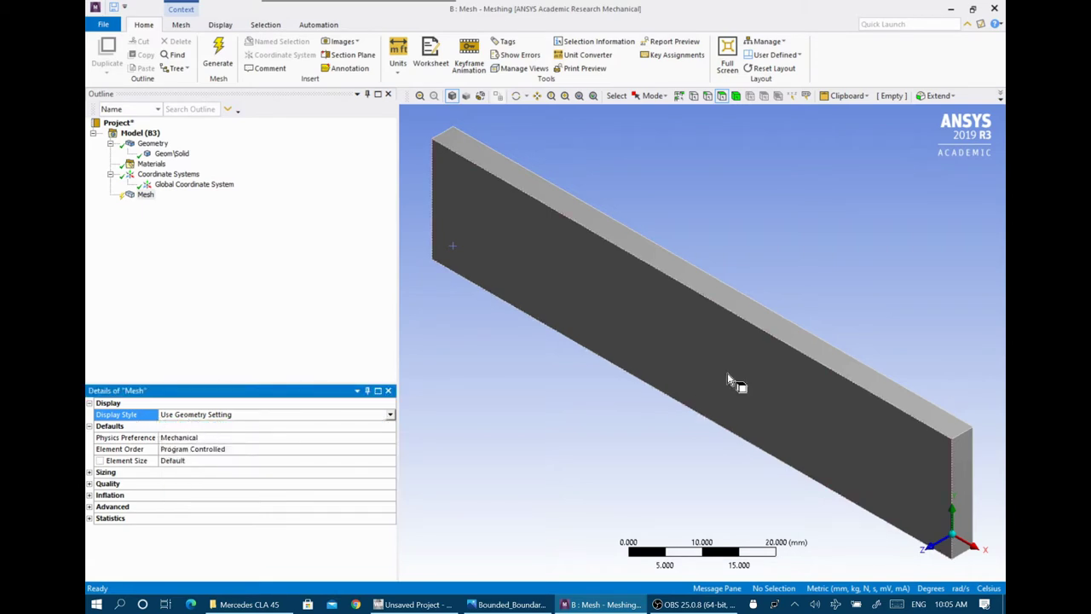
Set the mesh's physics preference to CFD and its solver preference to CFX
{"action": "left_click", "coordinate": [150, 440]}
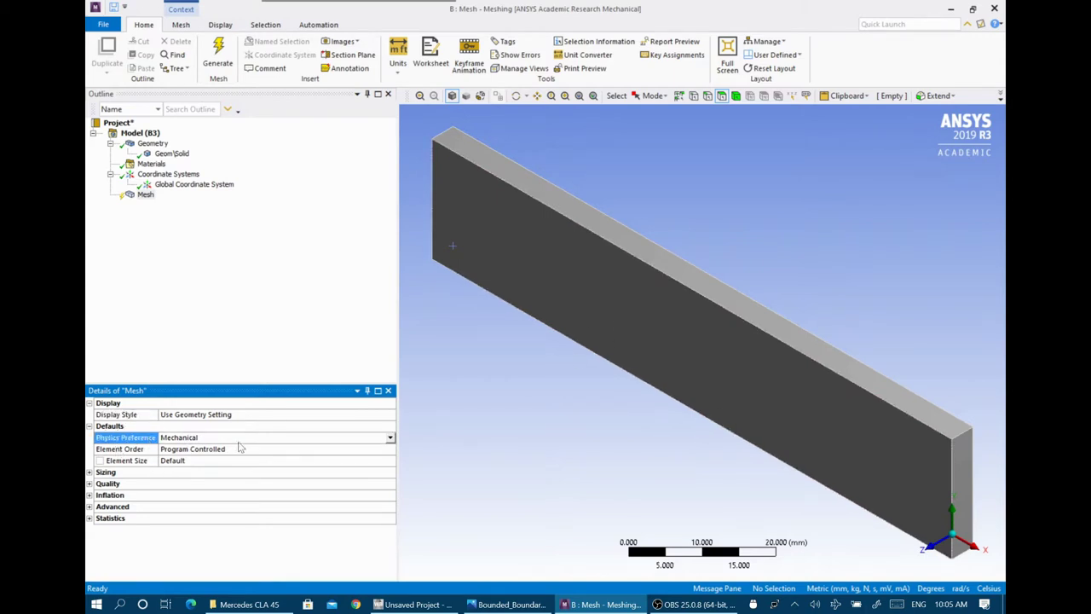
{"action": "left_click", "coordinate": [391, 438]}
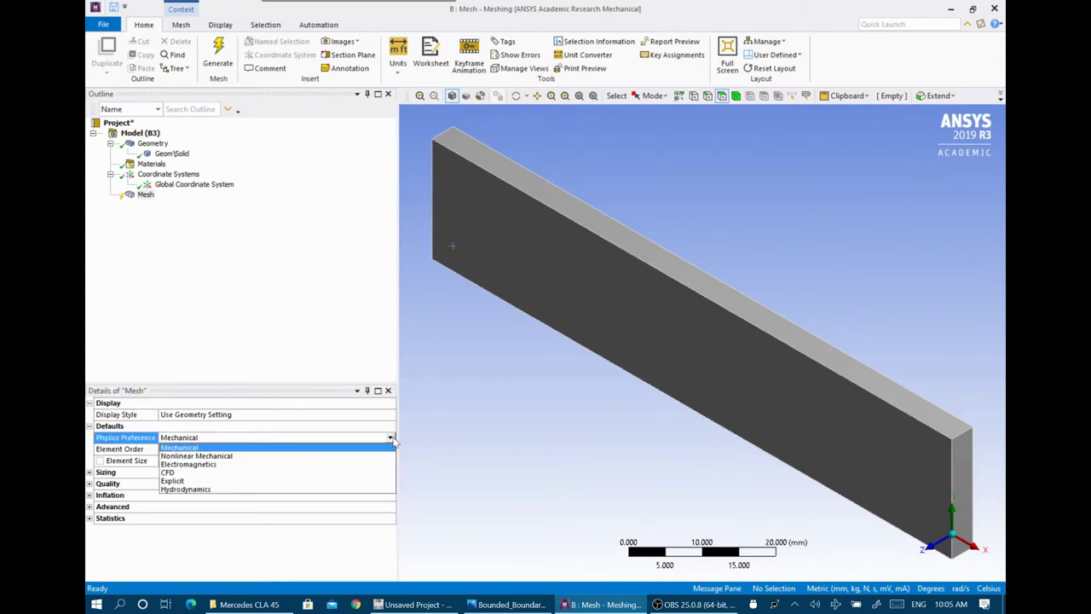
{"action": "left_click", "coordinate": [177, 474]}
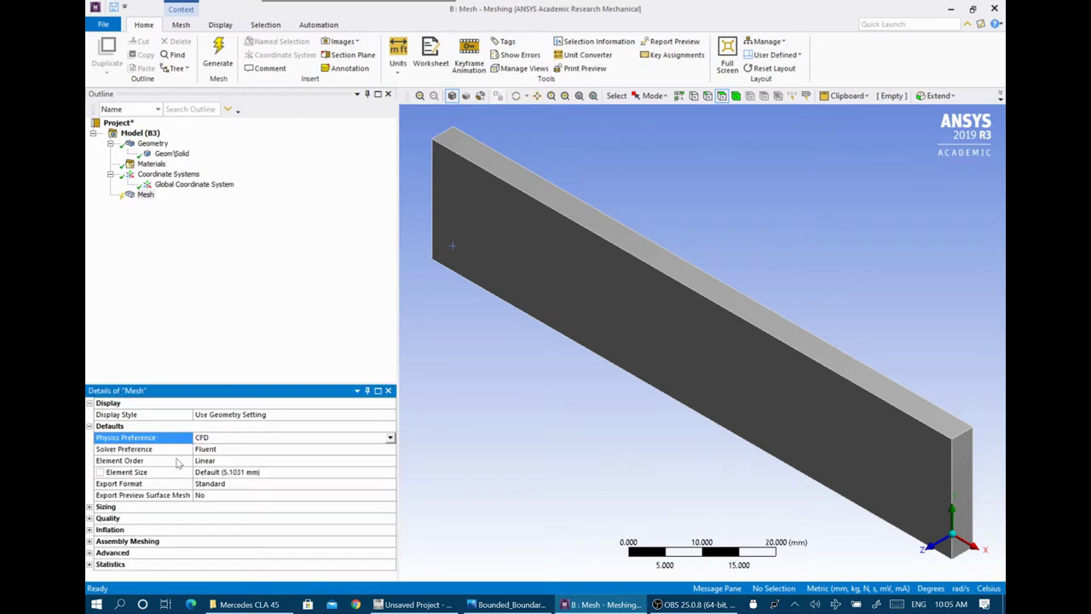
{"action": "left_click", "coordinate": [177, 450]}
{"action": "left_click", "coordinate": [390, 449]}
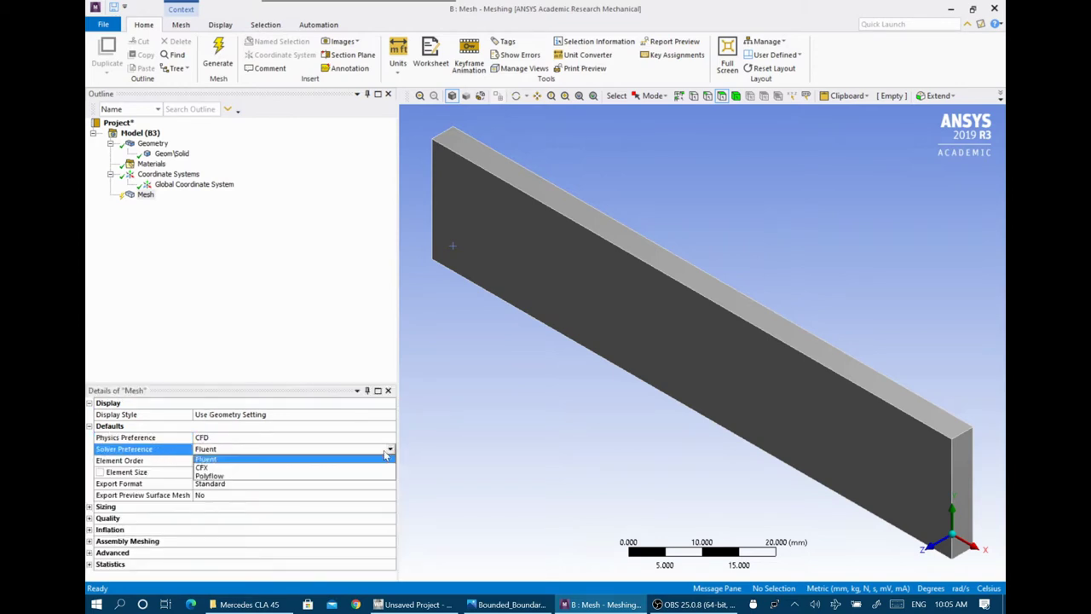
{"action": "left_click", "coordinate": [211, 469]}
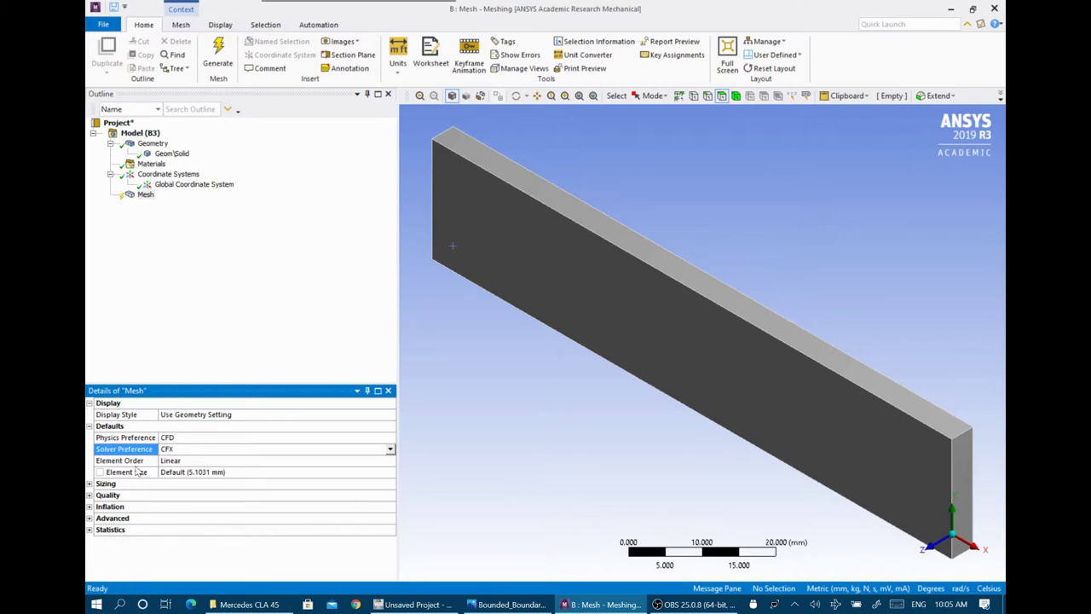
Examine the element order choices in the mesh defaults, keeping Linear
{"action": "left_click", "coordinate": [195, 461]}
{"action": "left_click", "coordinate": [391, 461]}
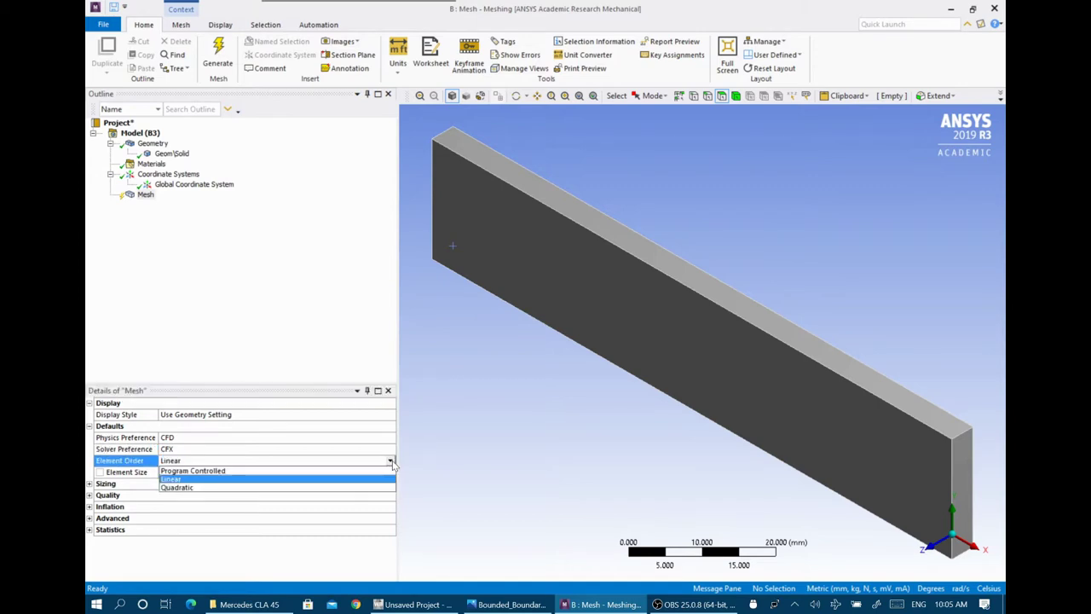
{"action": "left_click", "coordinate": [391, 461]}
{"action": "left_click", "coordinate": [391, 461]}
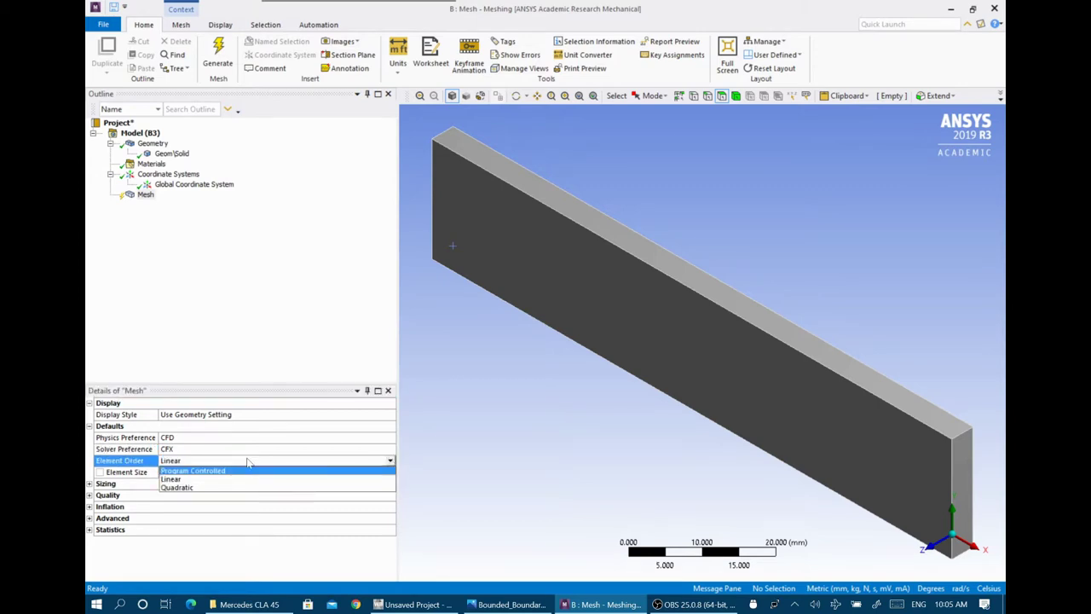
{"action": "left_click", "coordinate": [168, 479]}
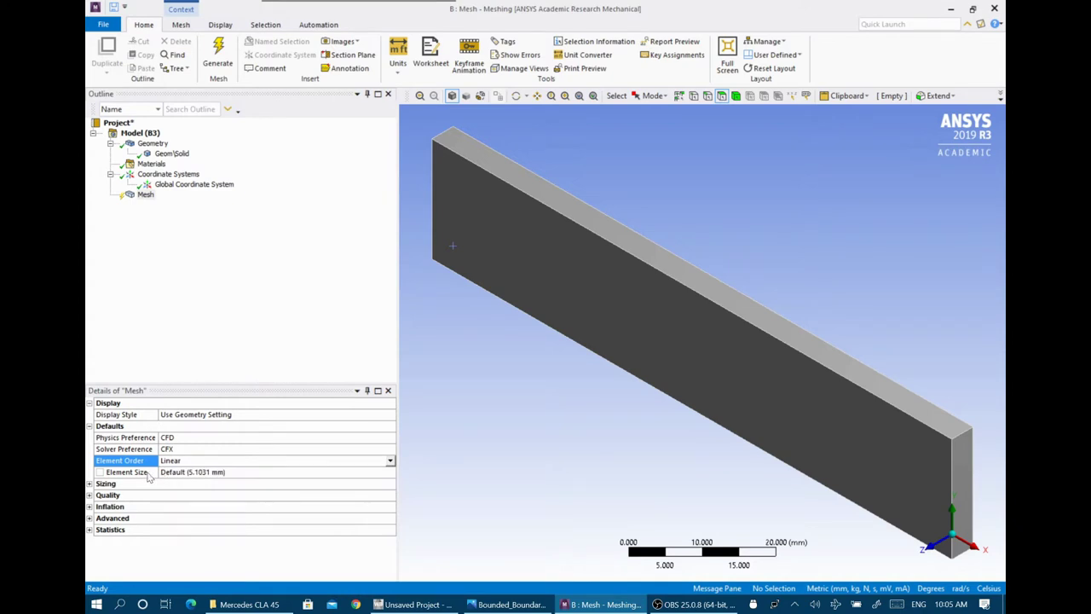
Generate the mesh on the plate body with the default element size
{"action": "left_click", "coordinate": [148, 476]}
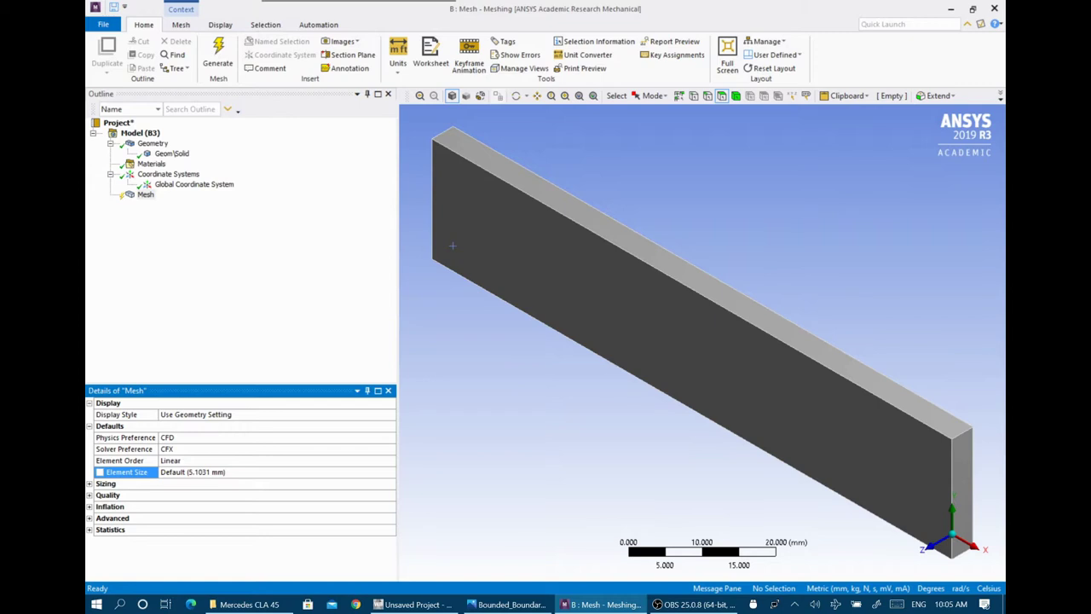
{"action": "left_click", "coordinate": [146, 196]}
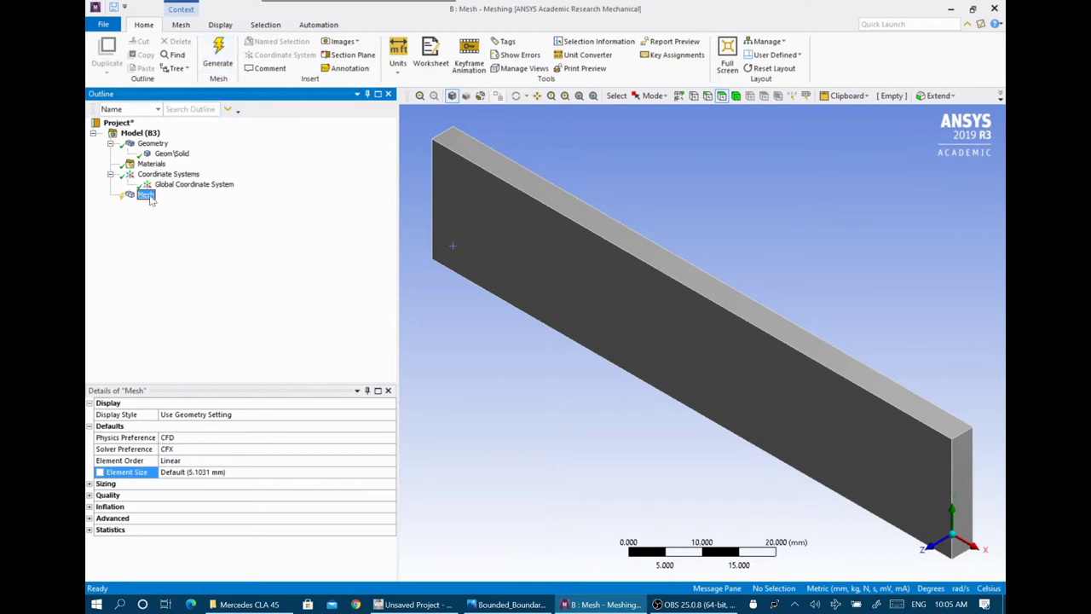
{"action": "right_click", "coordinate": [149, 197]}
{"action": "left_click", "coordinate": [182, 235]}
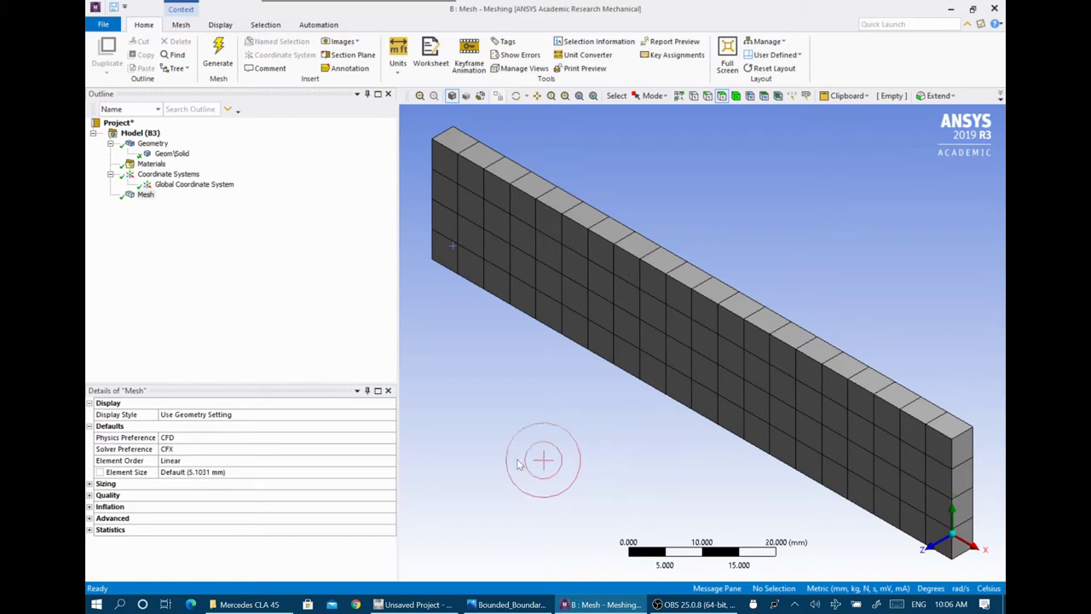
Set the global element size to 3 mm and regenerate the mesh
{"action": "left_click", "coordinate": [208, 476]}
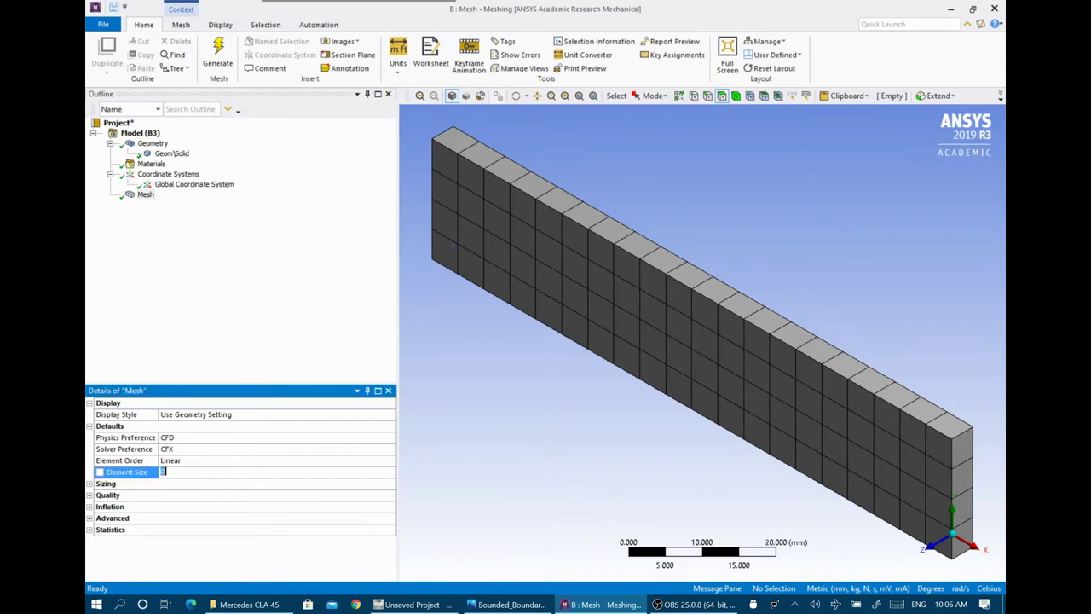
{"action": "key", "text": "Return"}
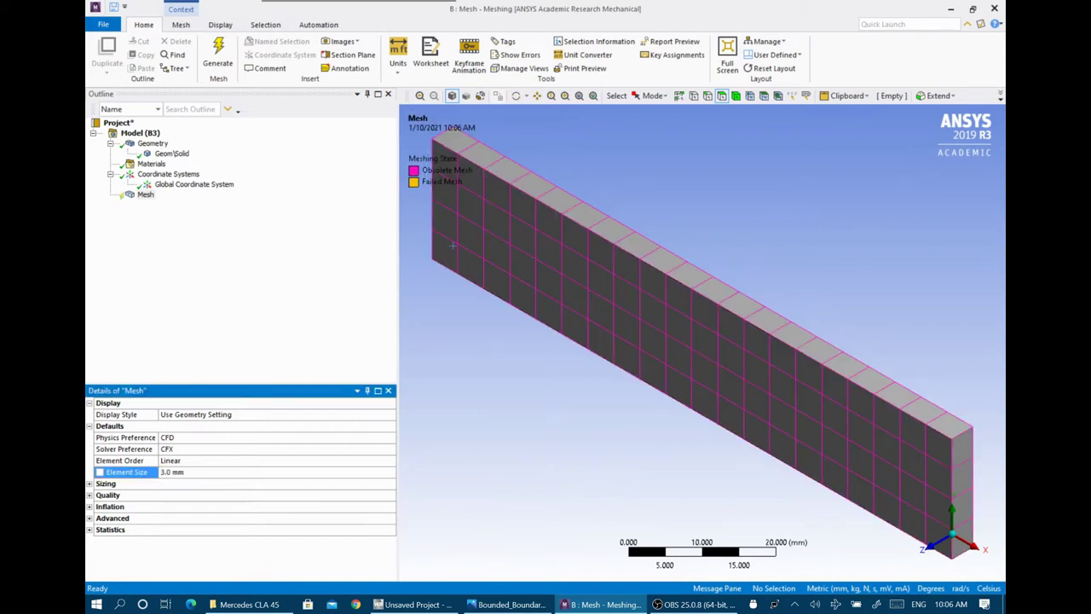
{"action": "left_click", "coordinate": [219, 61]}
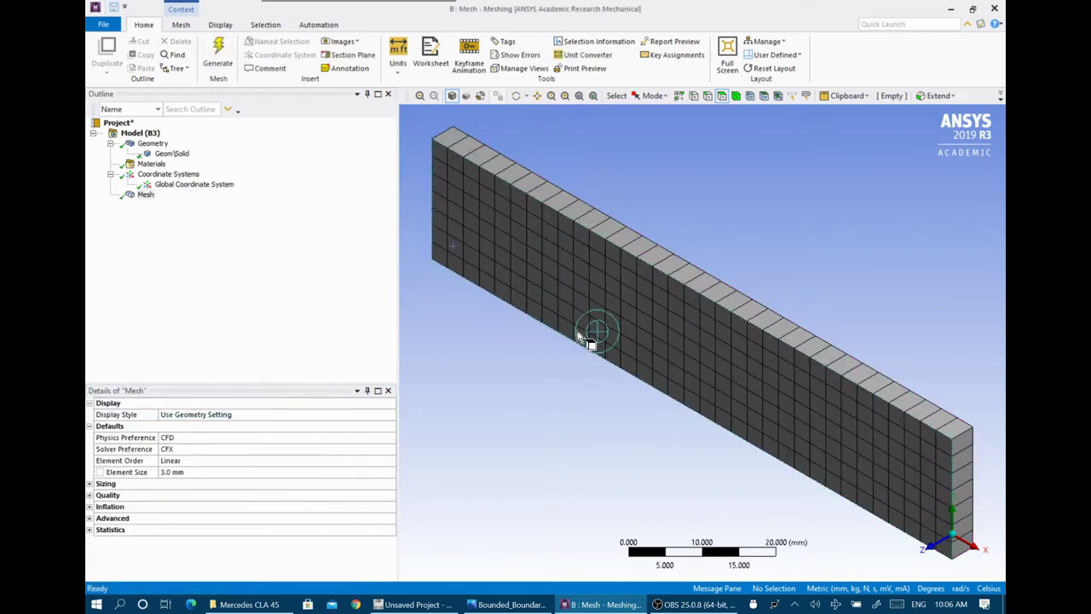
Refine the global element size to 1 mm and regenerate the mesh
{"action": "left_click", "coordinate": [187, 474]}
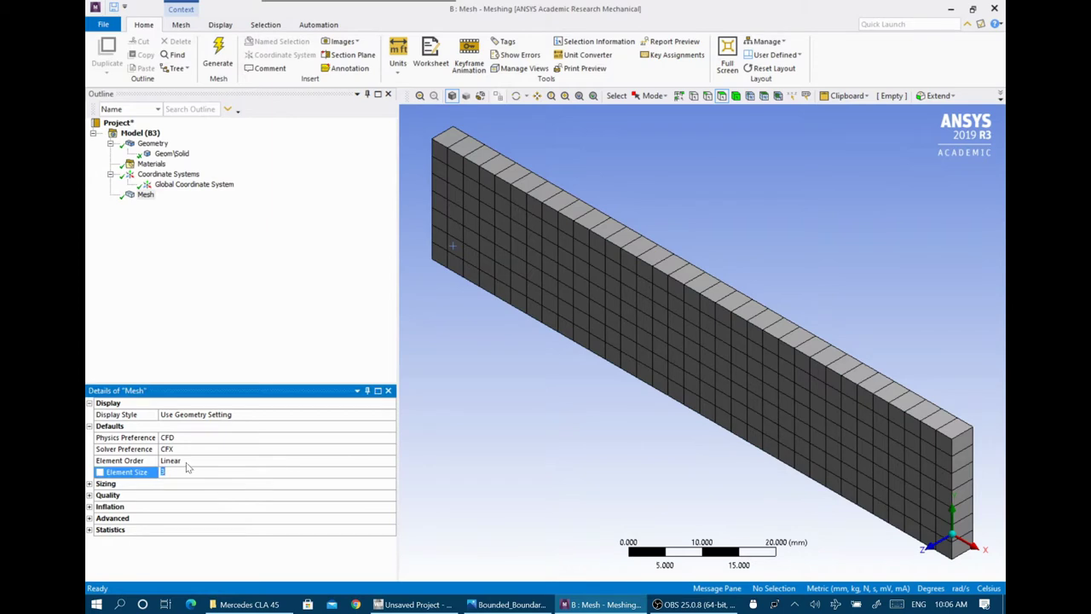
{"action": "key", "text": "Return"}
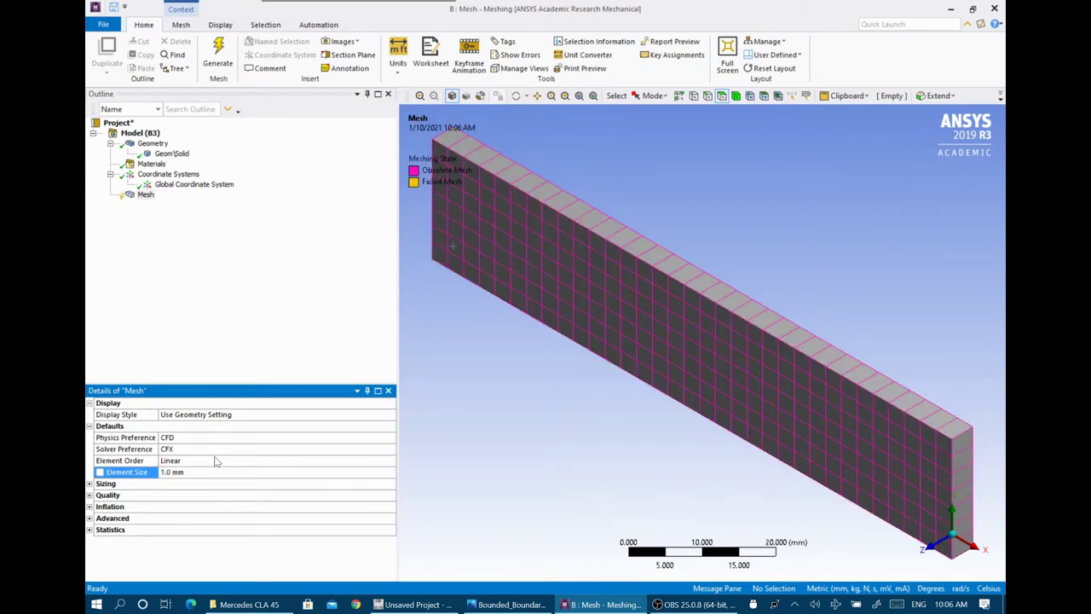
{"action": "left_click", "coordinate": [218, 56]}
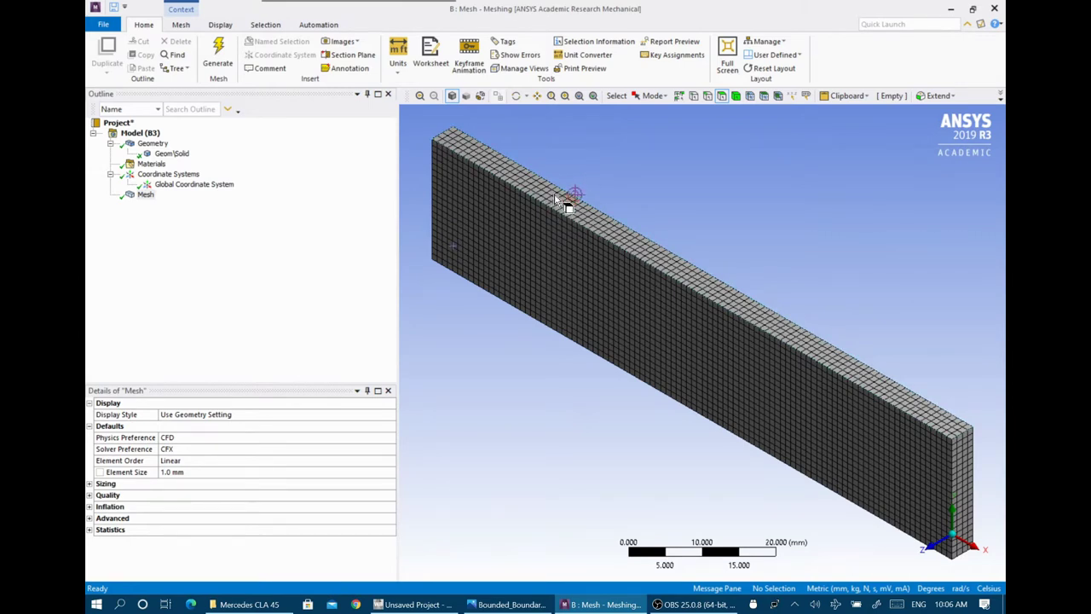
Return the global element size to 3 mm and regenerate the mesh
{"action": "left_click", "coordinate": [171, 471]}
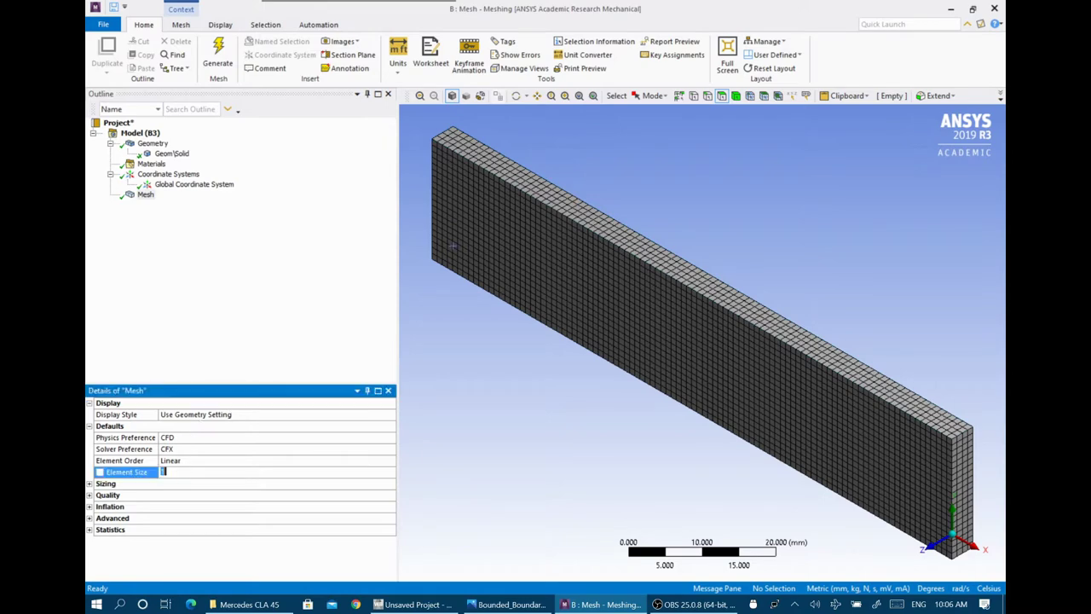
{"action": "type", "text": "3"}
{"action": "key", "text": "Return"}
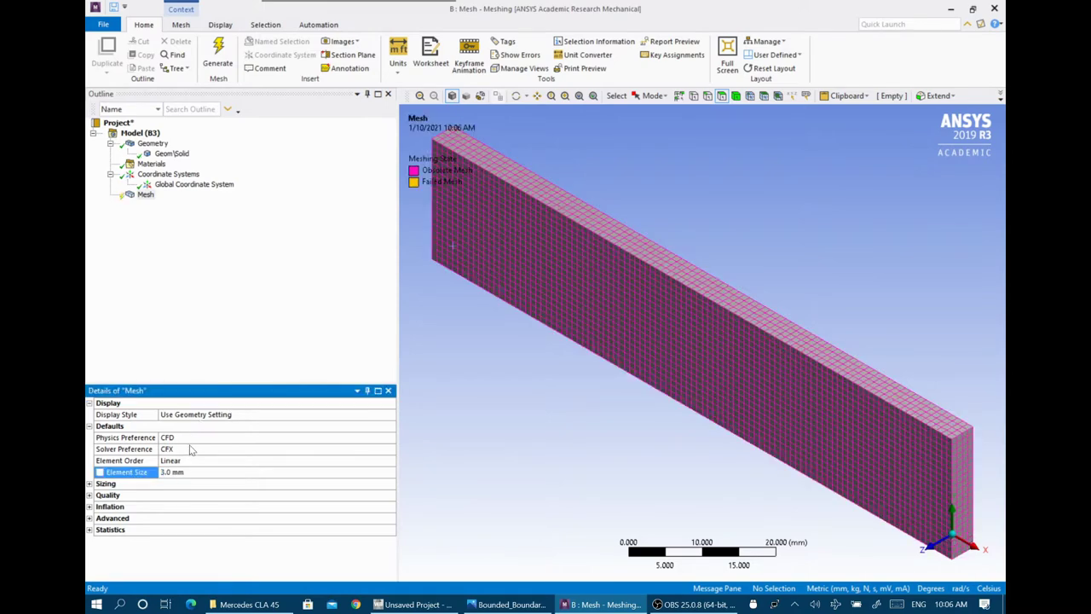
{"action": "left_click", "coordinate": [220, 56]}
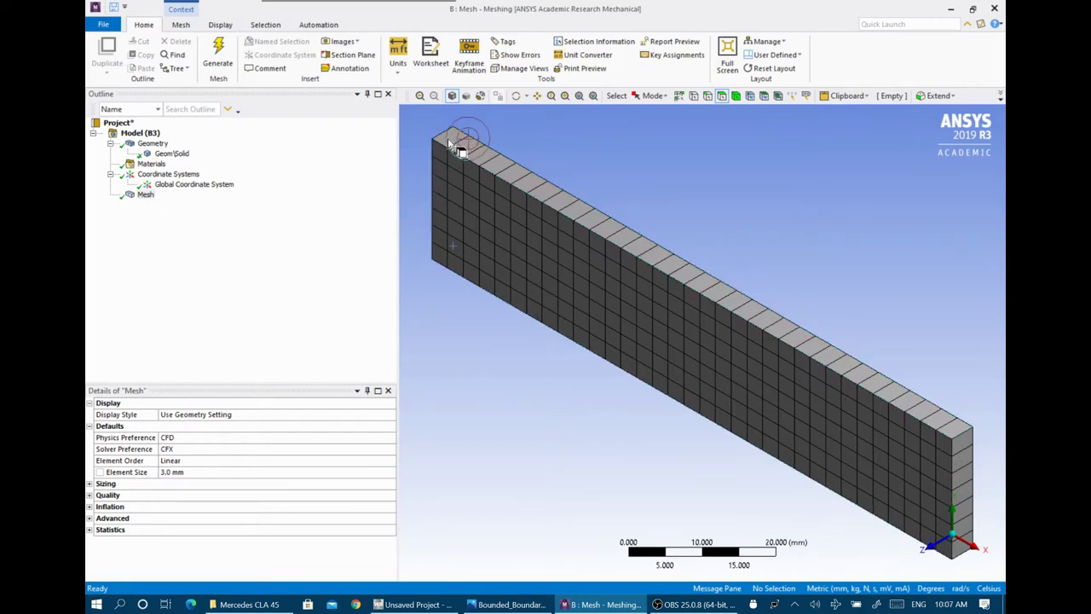
{"action": "left_click", "coordinate": [456, 339]}
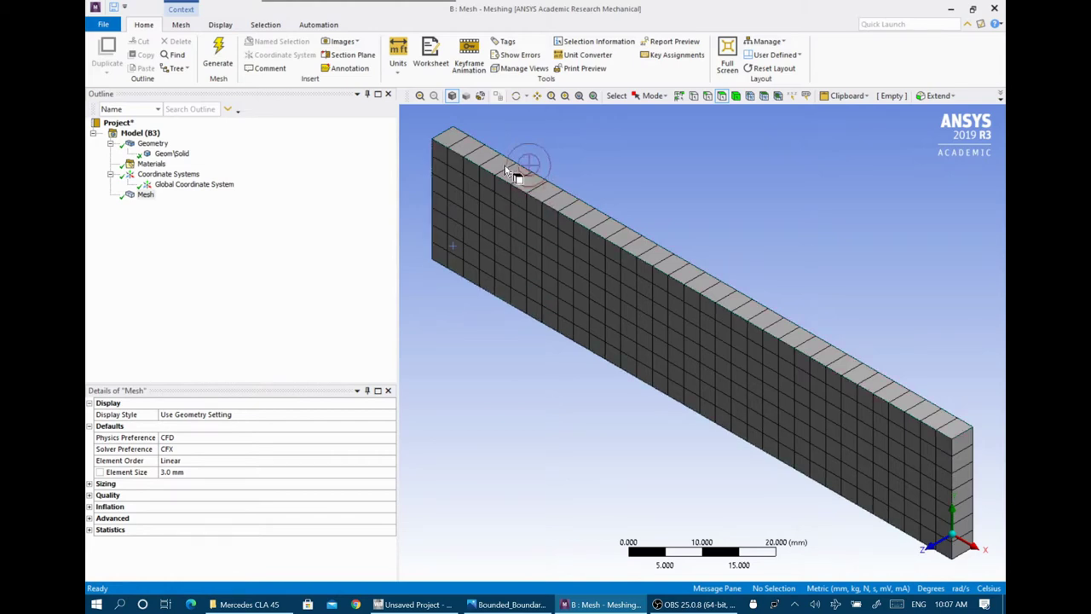
{"action": "left_click", "coordinate": [457, 148]}
Expand the mesh's Sizing settings with full setting names readable, turn adaptive sizing on, and regenerate the mesh
{"action": "left_click", "coordinate": [144, 196]}
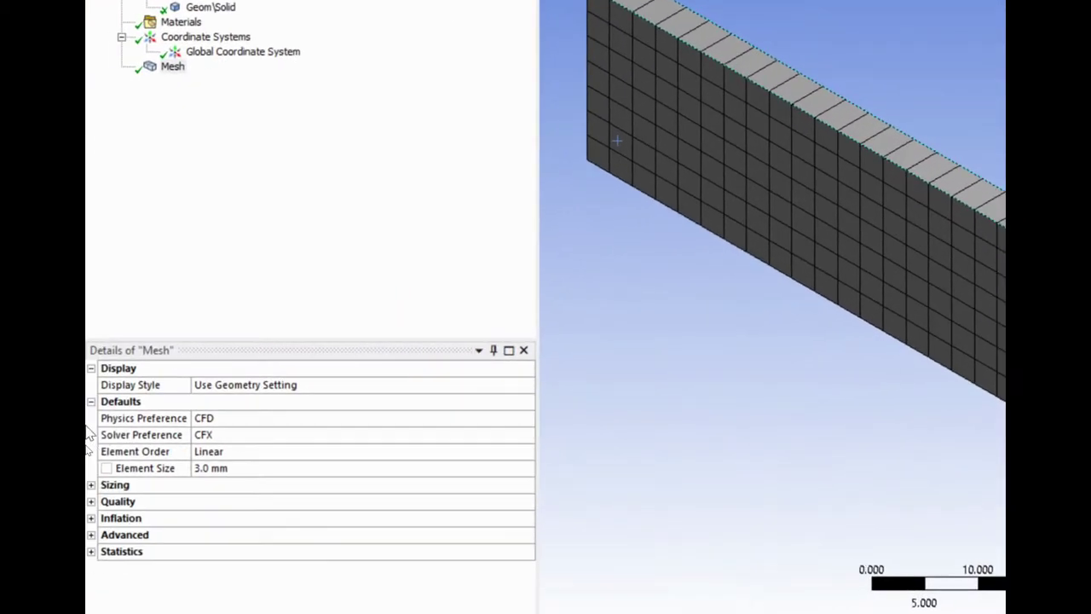
{"action": "left_click", "coordinate": [91, 484]}
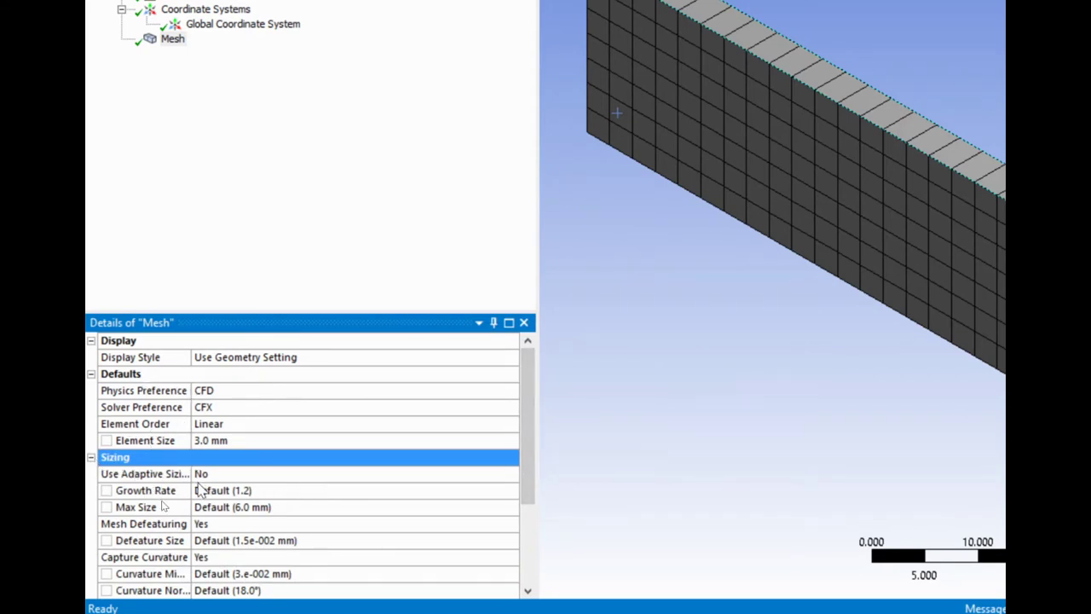
{"action": "left_click_drag", "start_coordinate": [193, 474], "coordinate": [258, 474]}
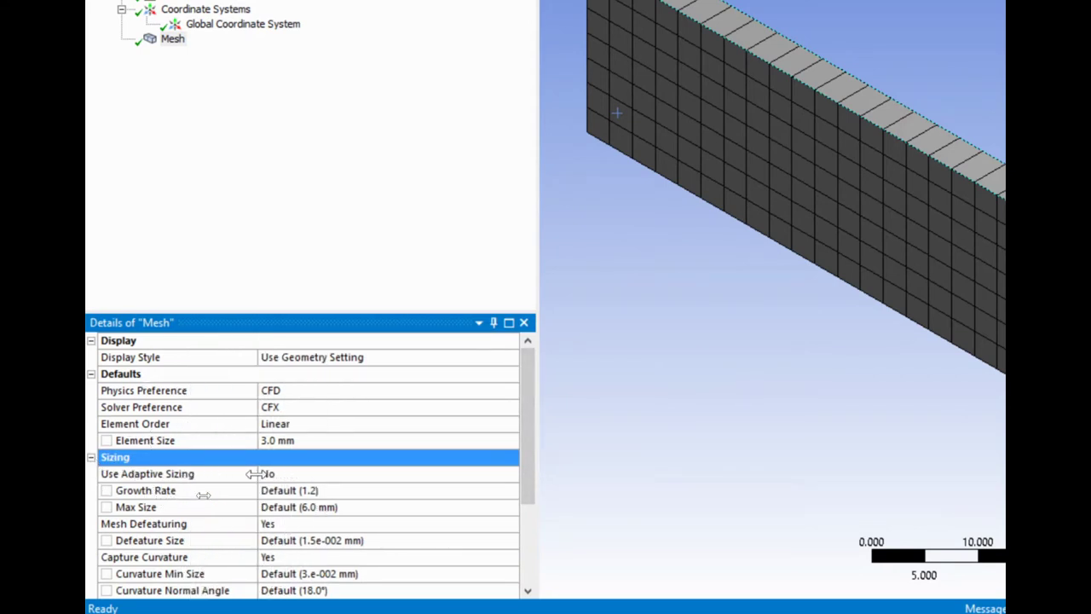
{"action": "left_click", "coordinate": [308, 477]}
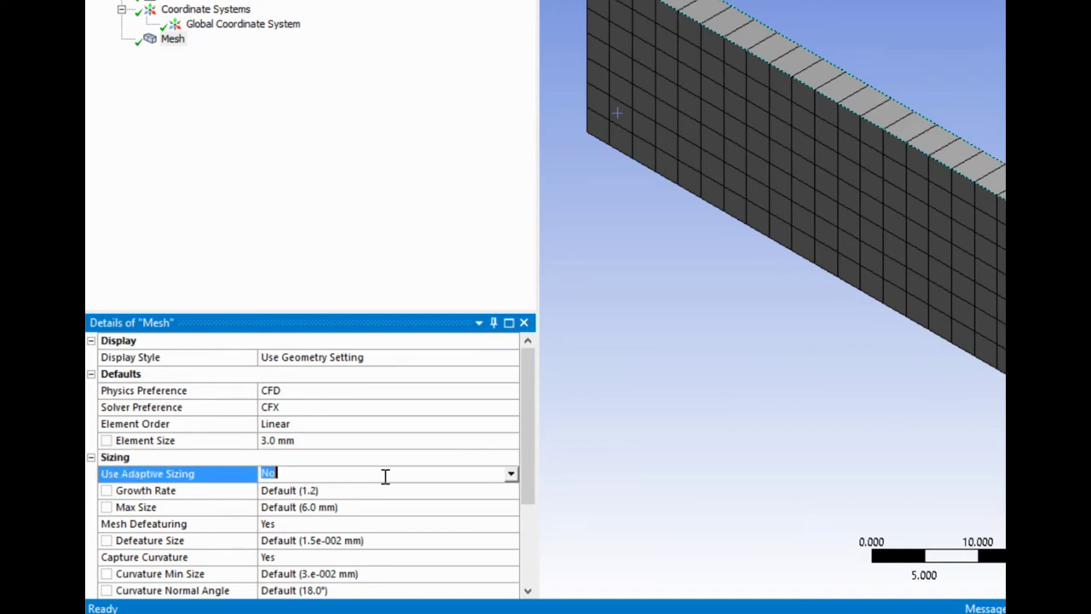
{"action": "left_click", "coordinate": [510, 475]}
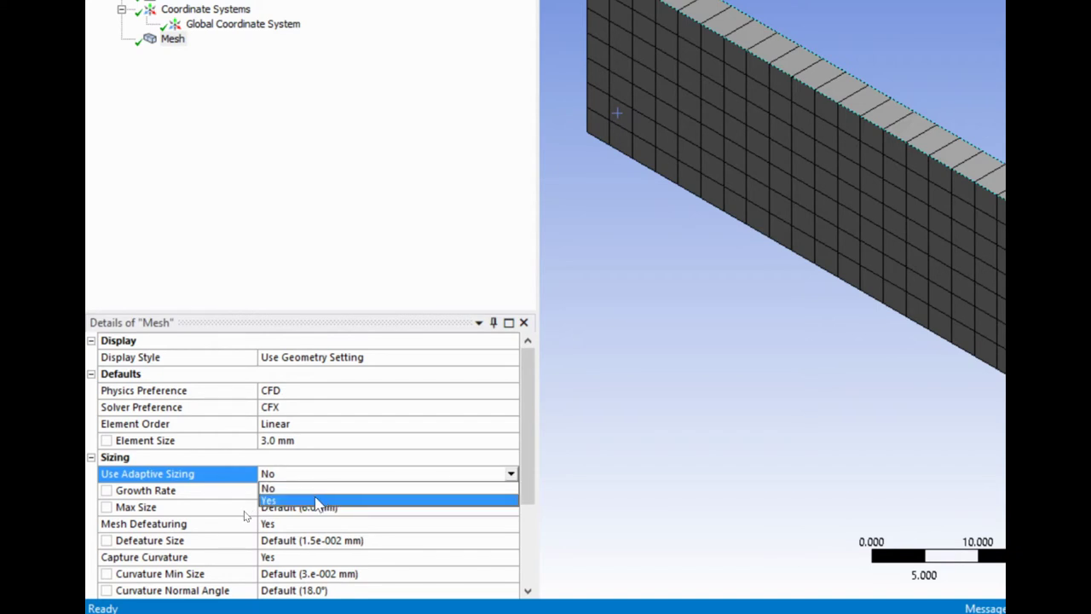
{"action": "left_click", "coordinate": [317, 500]}
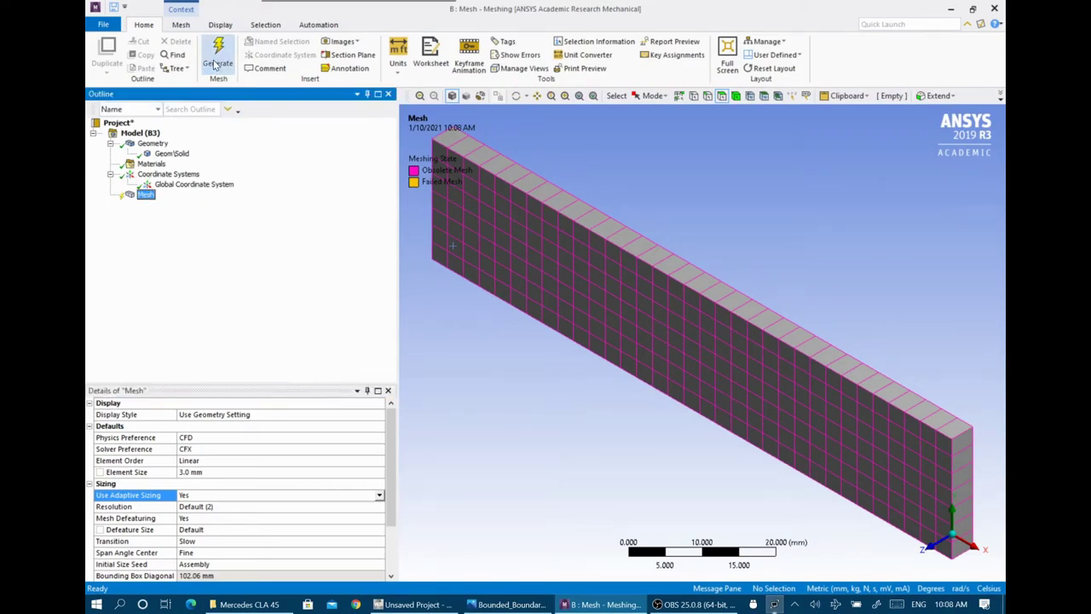
{"action": "left_click", "coordinate": [217, 56]}
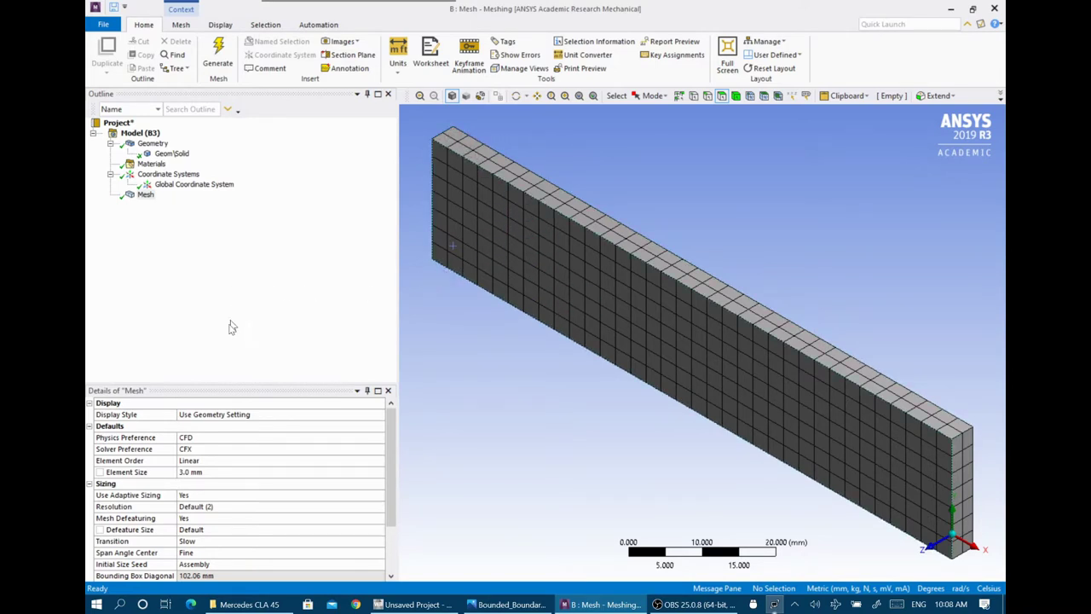
Check the Use Adaptive Sizing choices and set adaptive sizing to No
{"action": "left_click", "coordinate": [212, 495]}
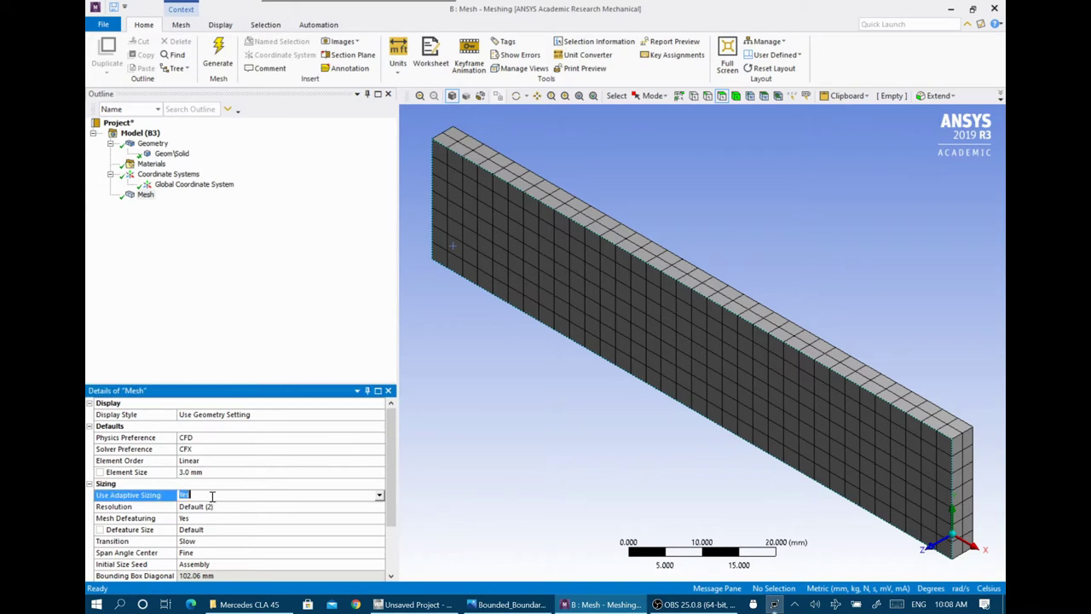
{"action": "left_click", "coordinate": [379, 495]}
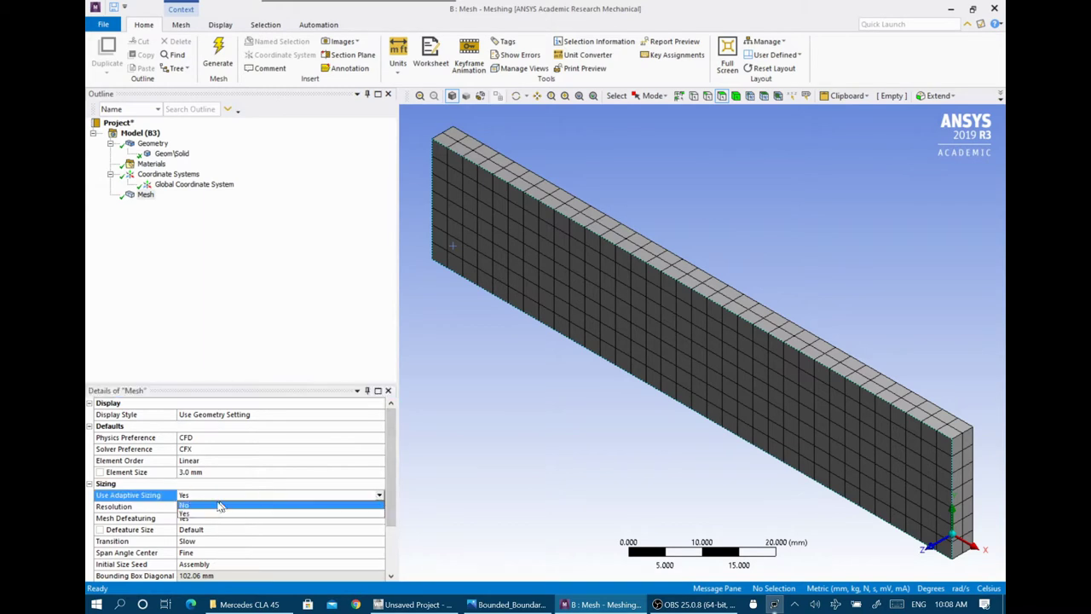
{"action": "left_click", "coordinate": [203, 514]}
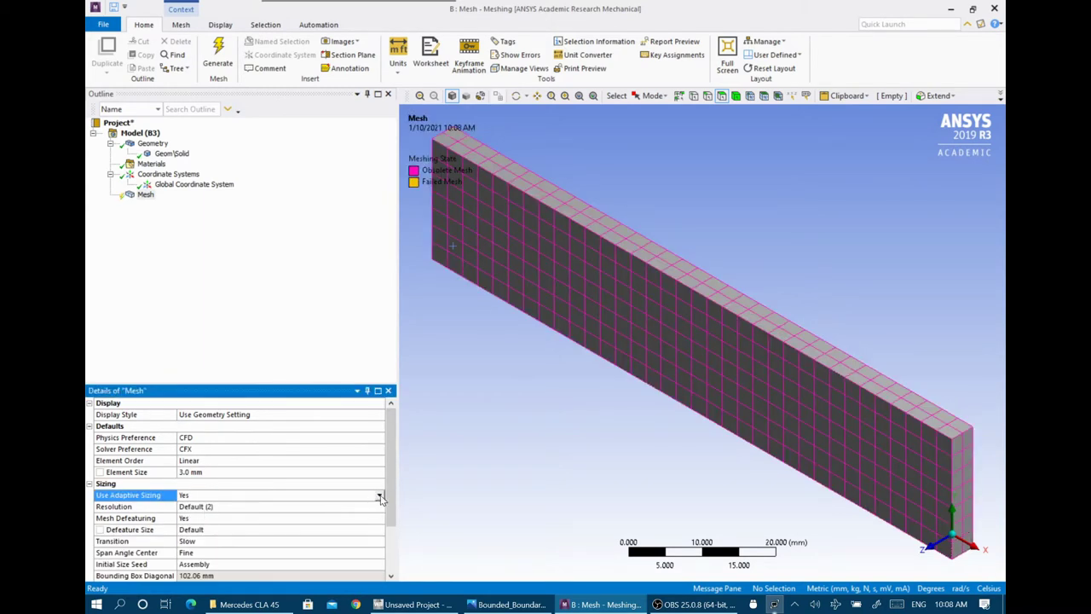
{"action": "left_click", "coordinate": [380, 495]}
{"action": "left_click", "coordinate": [198, 507]}
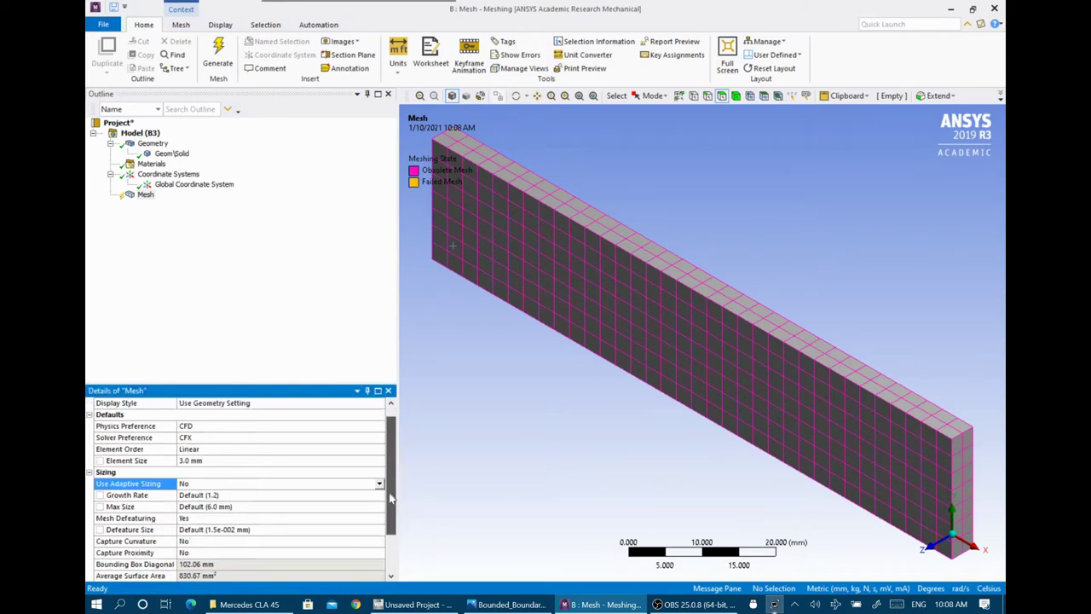
Examine the Capture Curvature and Capture Proximity options in the mesh's Sizing settings
{"action": "scroll", "coordinate": [153, 510], "scroll_direction": "down", "scroll_amount": 2}
{"action": "left_click", "coordinate": [126, 484]}
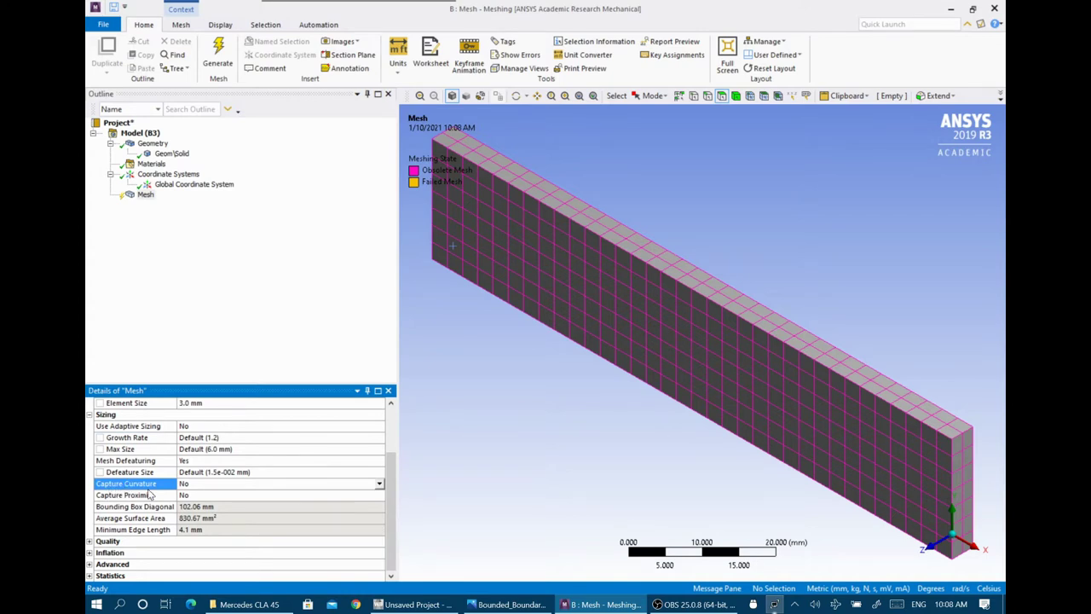
{"action": "left_click", "coordinate": [145, 495]}
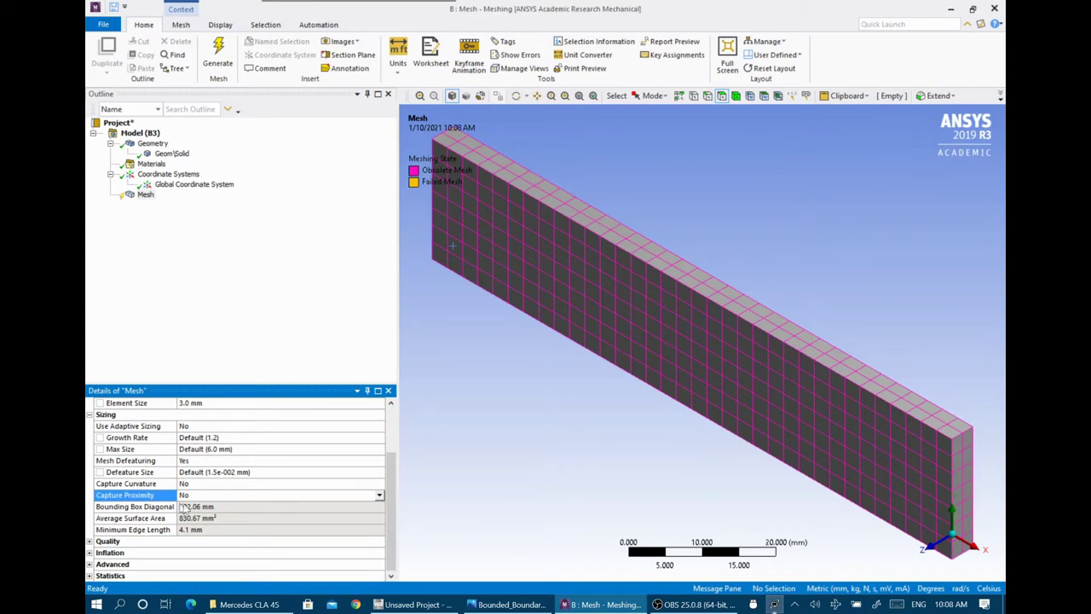
Switch to the Photos app to view the bounded boundary layer thickness figure
{"action": "left_click", "coordinate": [498, 604]}
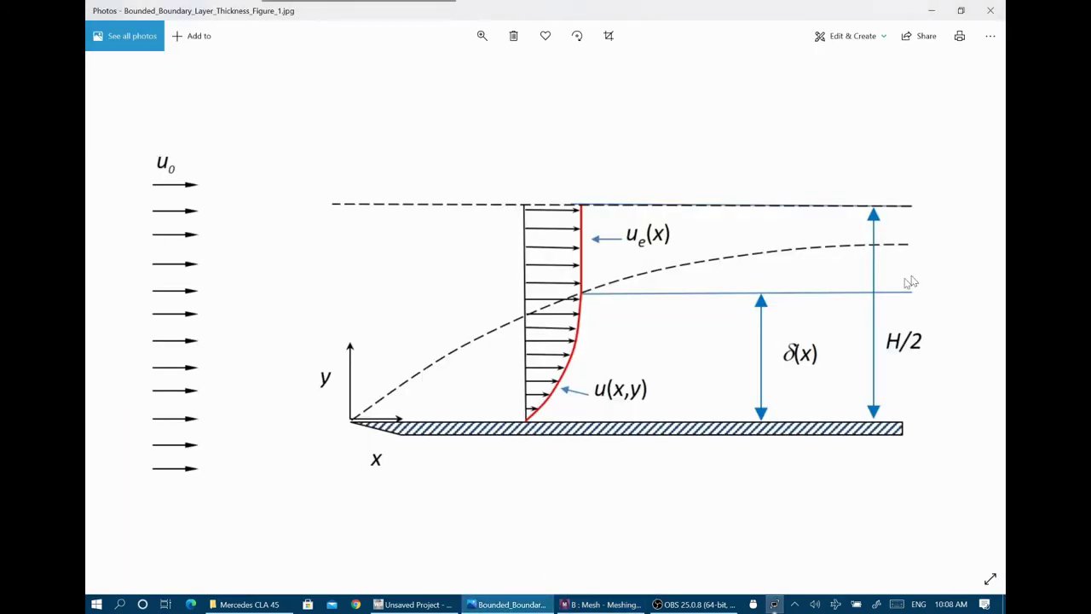
Bring up the Mesh Curvature & Proximity comparison image in Photos
{"action": "left_click", "coordinate": [976, 312]}
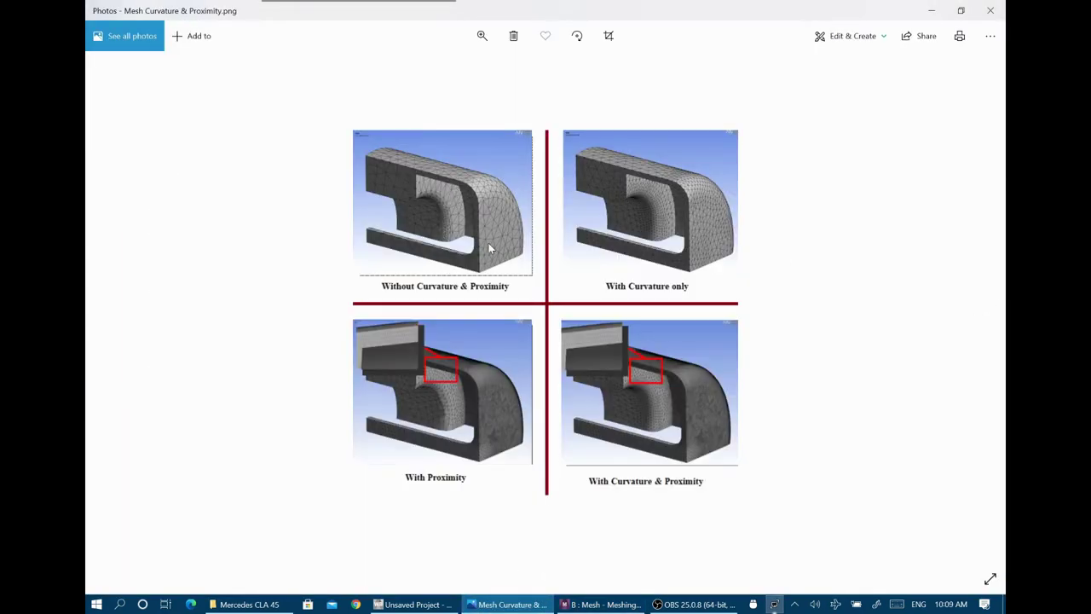
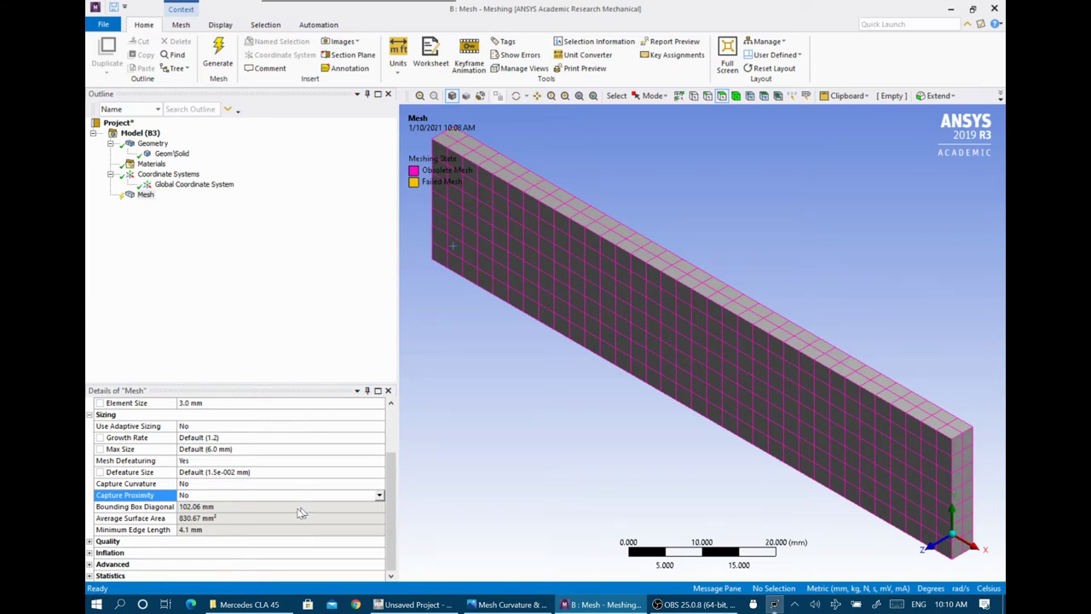
Switch back to ANSYS Meshing and expand the mesh's Quality settings, leaving the message pane closed
{"action": "double_click", "coordinate": [345, 540]}
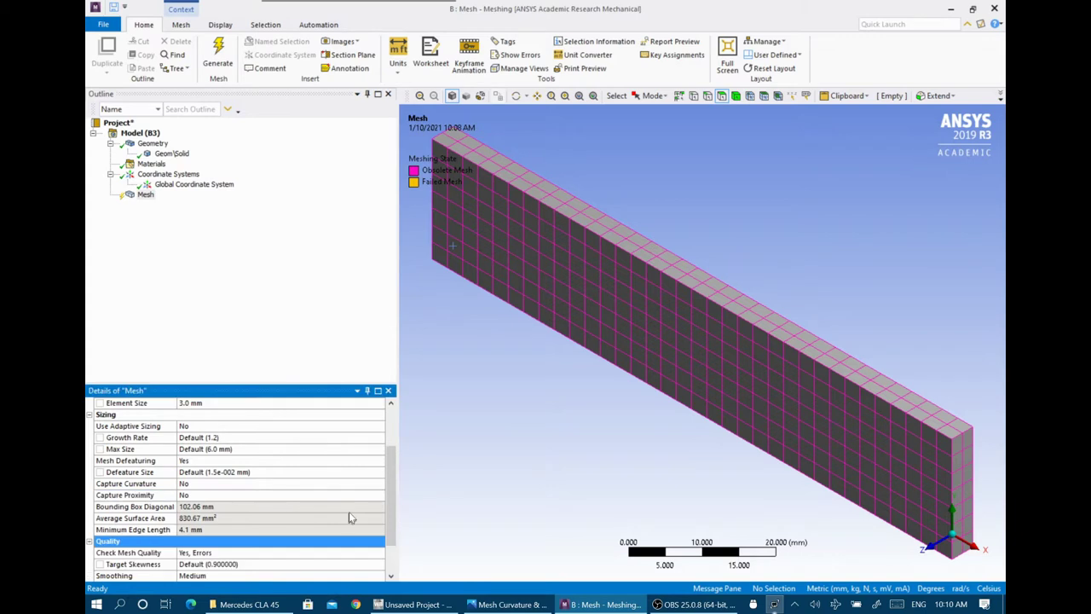
{"action": "left_click_drag", "start_coordinate": [390, 506], "coordinate": [393, 525]}
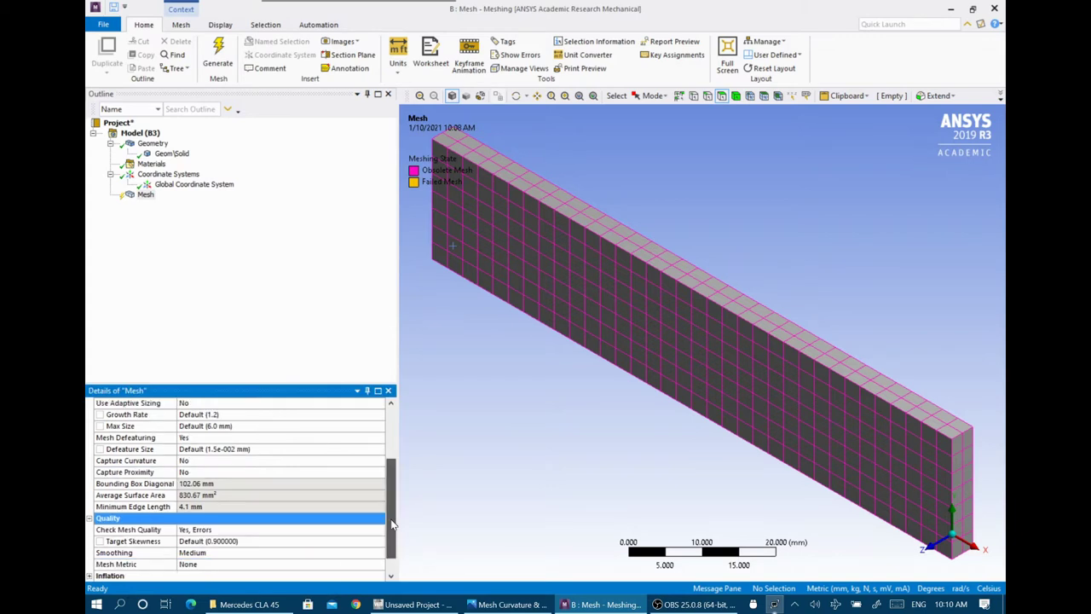
{"action": "scroll", "coordinate": [392, 524], "scroll_direction": "down", "scroll_amount": 1}
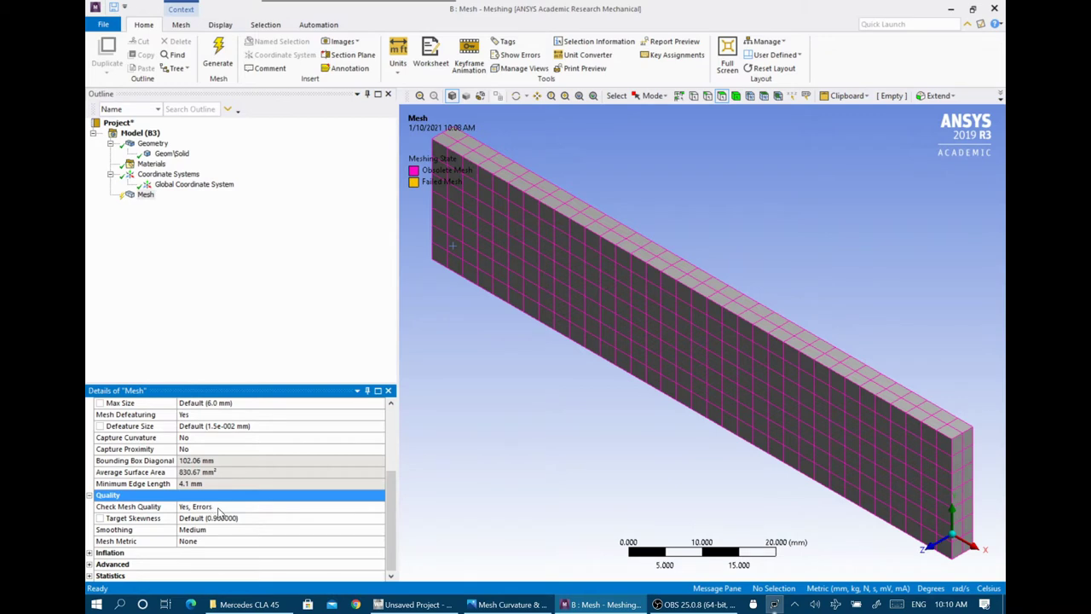
{"action": "double_click", "coordinate": [716, 589]}
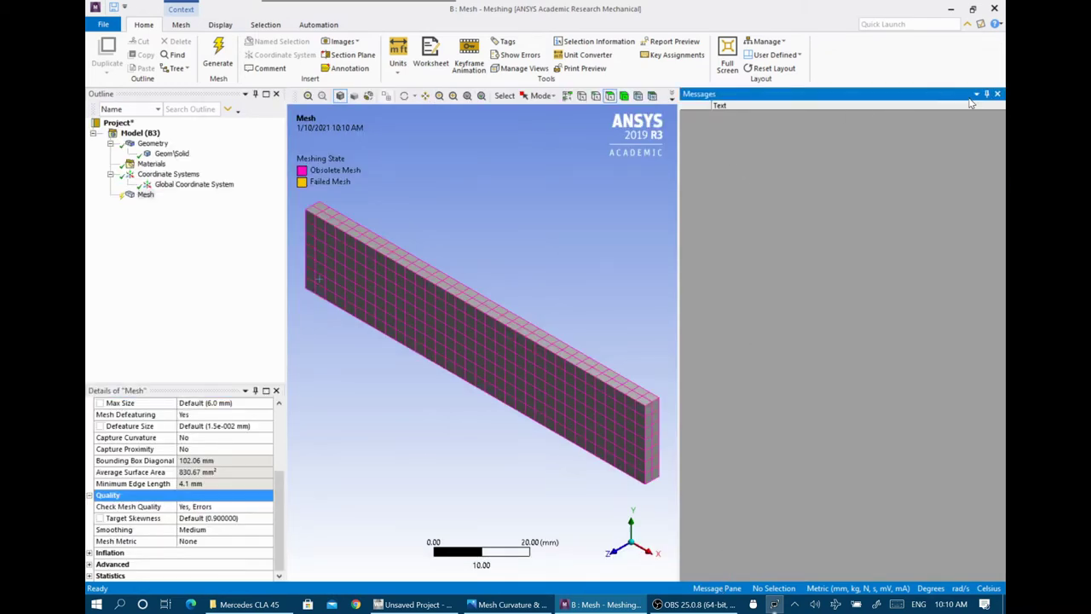
{"action": "left_click", "coordinate": [997, 94]}
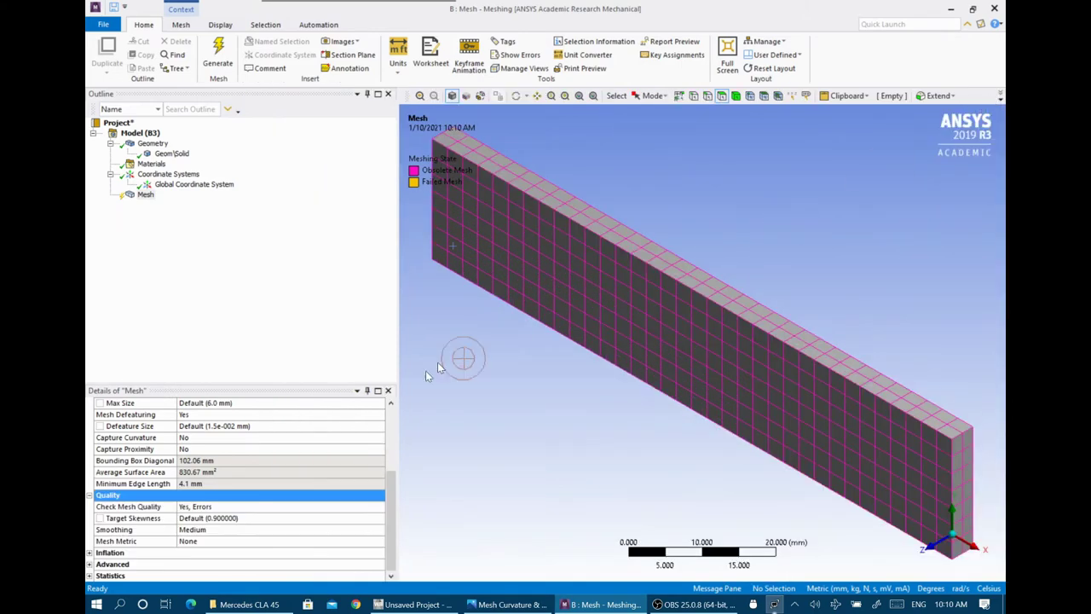
Set the mesh's Smoothing to High in the Quality settings and regenerate the mesh
{"action": "left_click", "coordinate": [153, 520]}
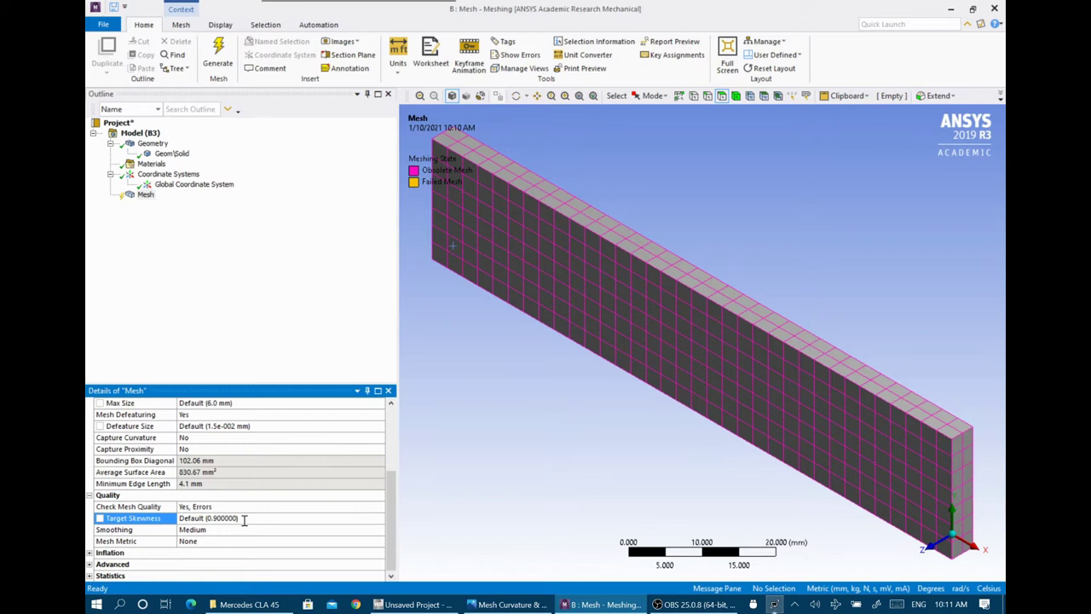
{"action": "left_click", "coordinate": [171, 532]}
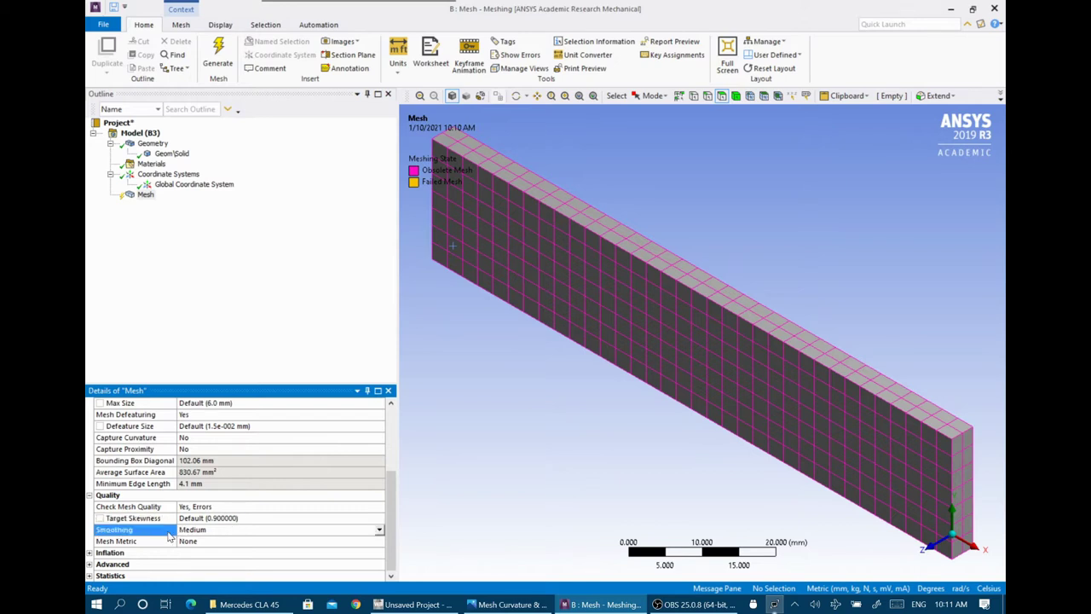
{"action": "left_click", "coordinate": [379, 530]}
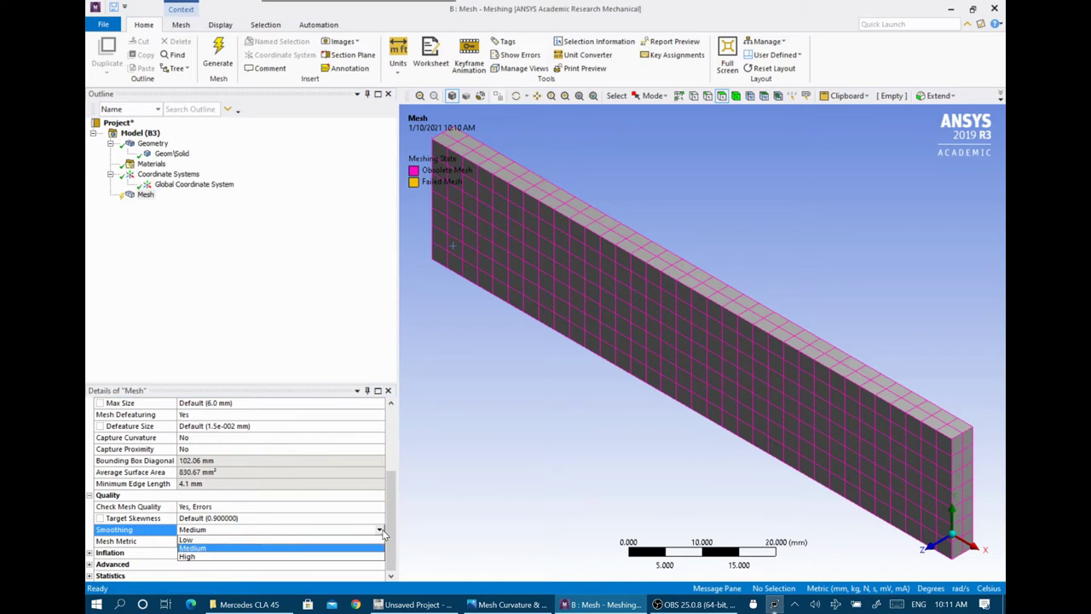
{"action": "left_click", "coordinate": [237, 555]}
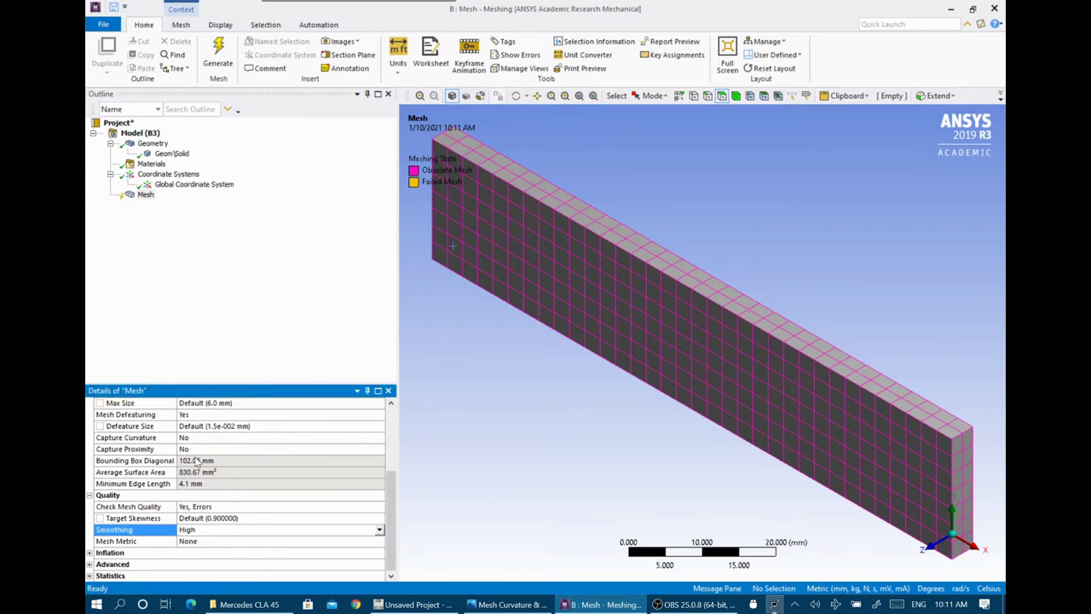
{"action": "left_click", "coordinate": [170, 543]}
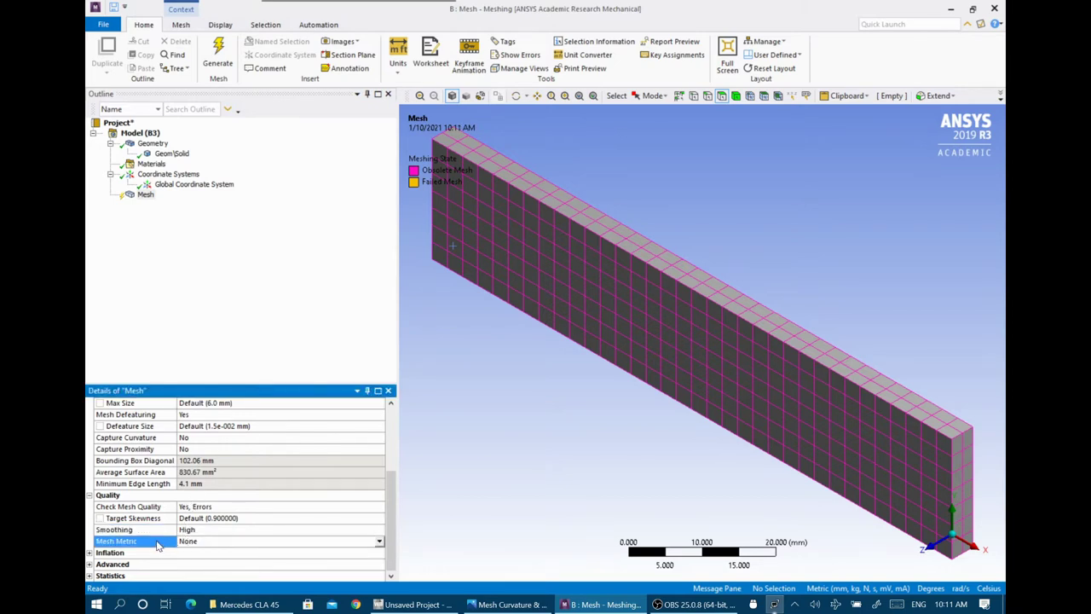
{"action": "left_click", "coordinate": [223, 64]}
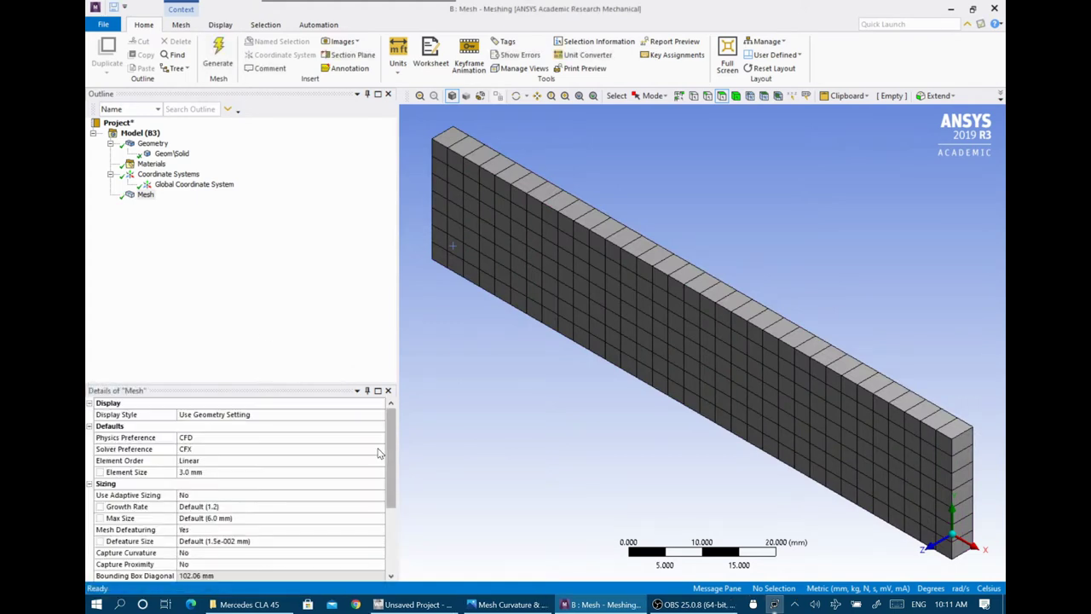
Set the Mesh Metric to Skewness and examine its statistics and element distribution chart
{"action": "left_click_drag", "start_coordinate": [392, 450], "coordinate": [397, 522]}
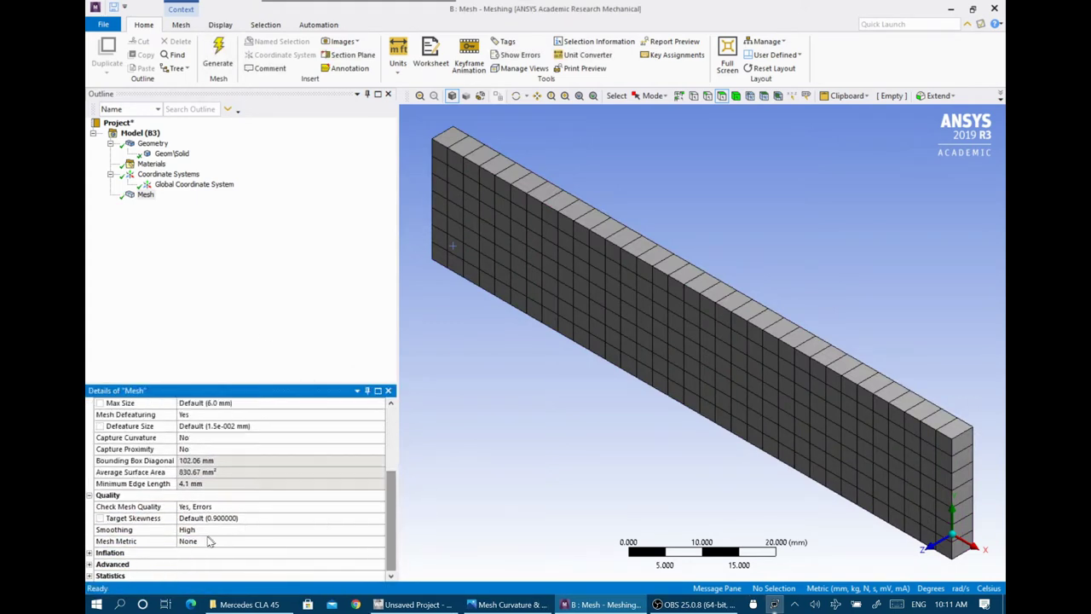
{"action": "left_click", "coordinate": [159, 543]}
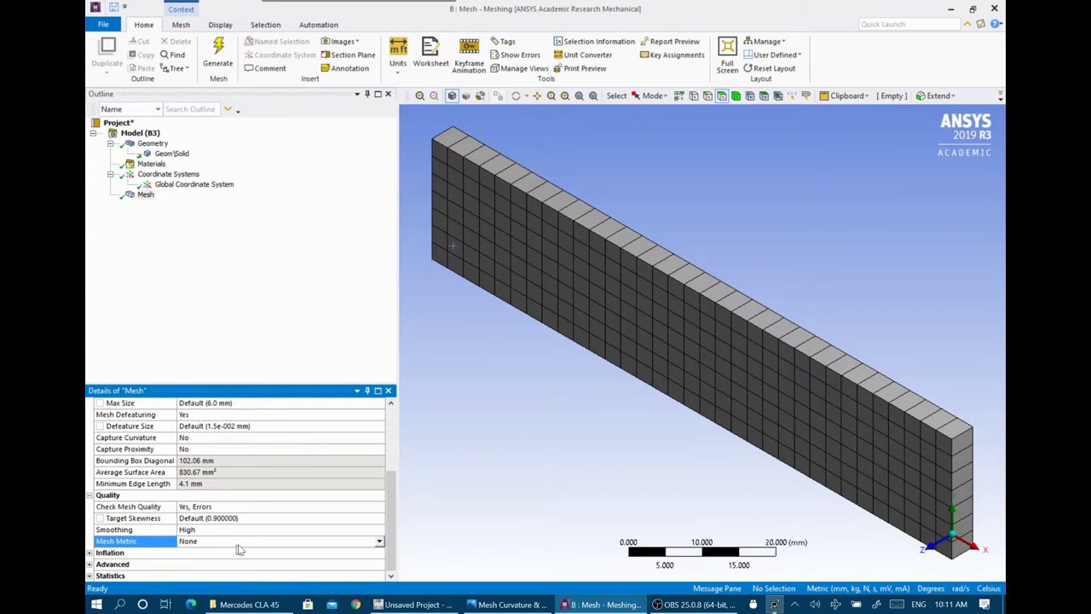
{"action": "left_click", "coordinate": [380, 543]}
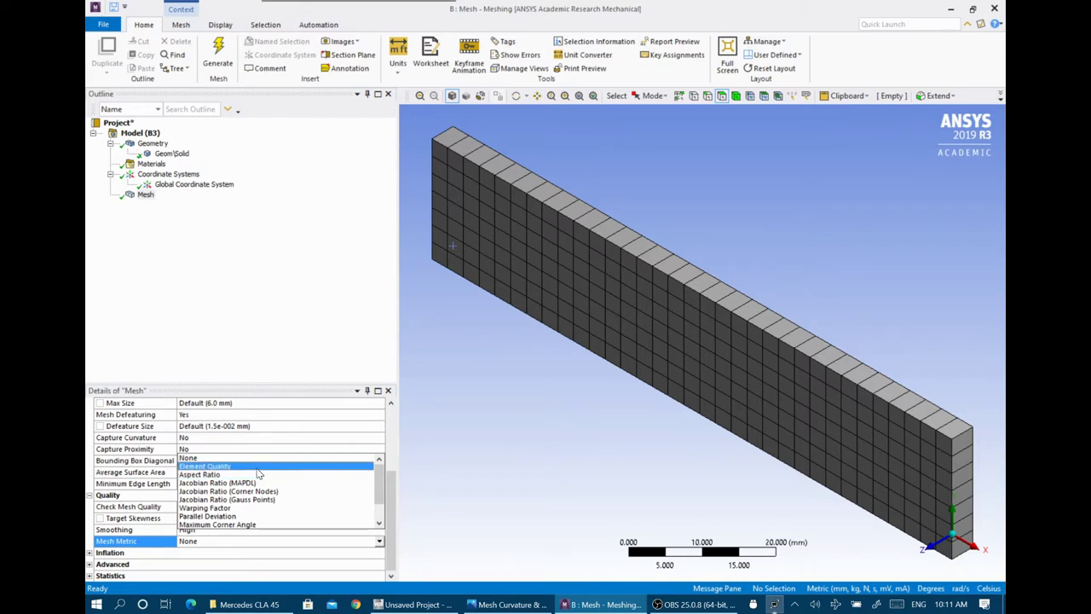
{"action": "scroll", "coordinate": [245, 501], "scroll_direction": "down", "scroll_amount": 2}
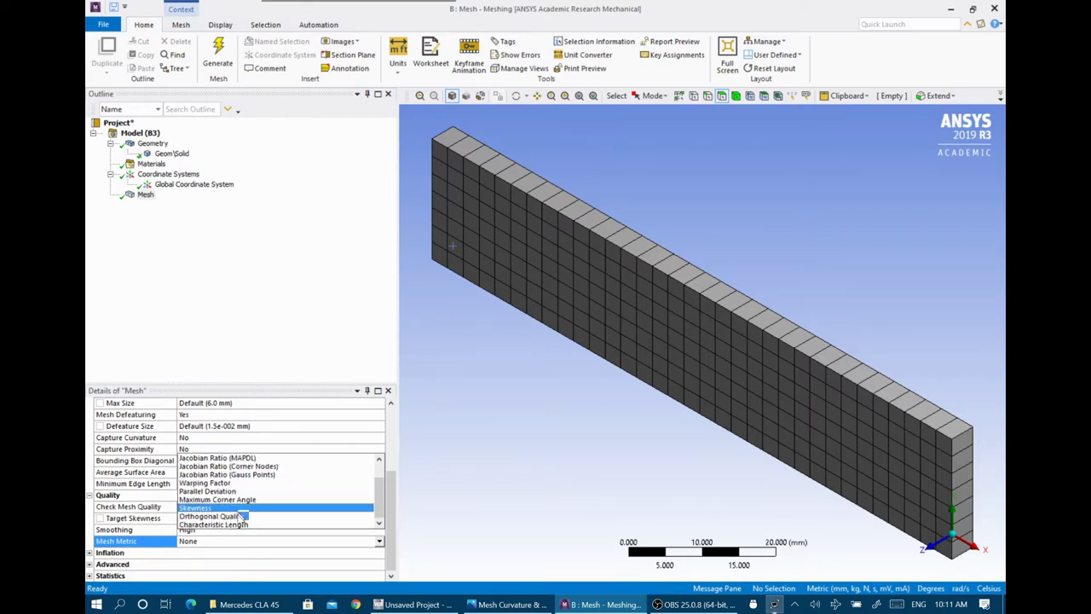
{"action": "left_click", "coordinate": [198, 509]}
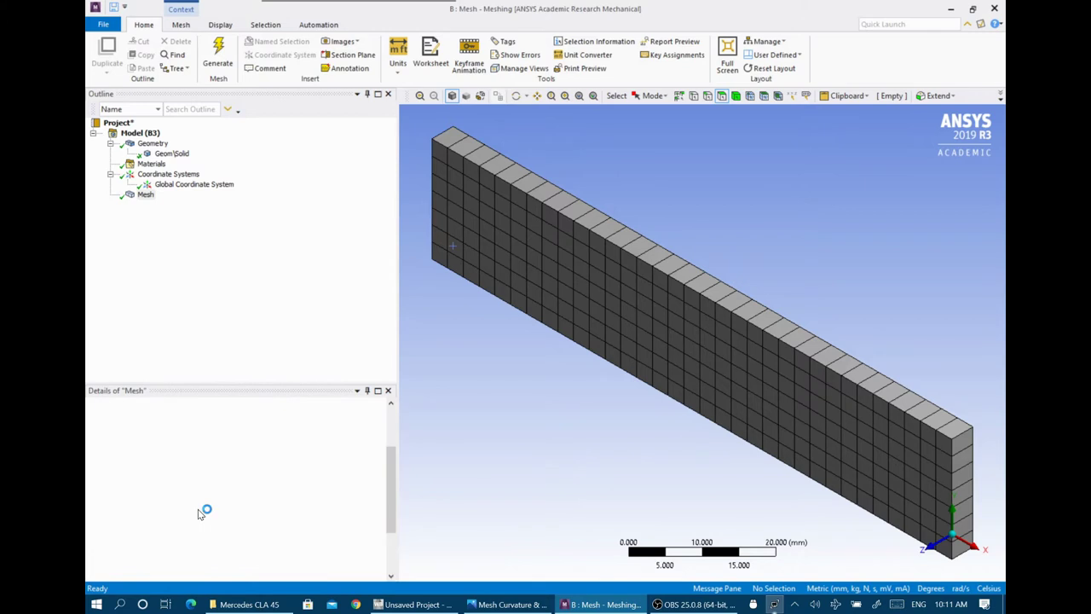
{"action": "scroll", "coordinate": [324, 523], "scroll_direction": "down", "scroll_amount": 2}
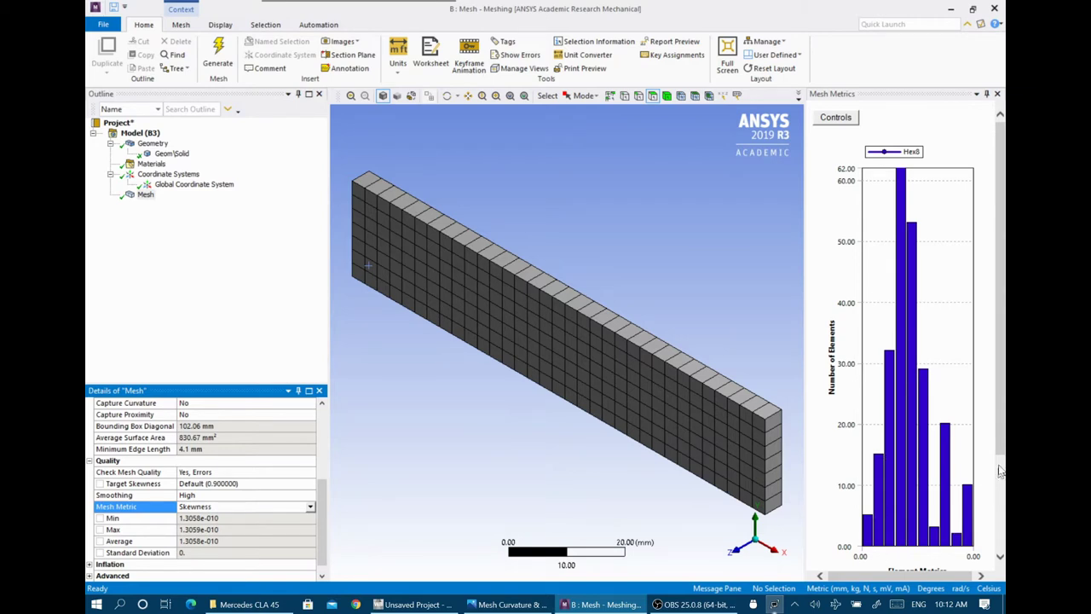
{"action": "scroll", "coordinate": [993, 452], "scroll_direction": "down", "scroll_amount": 1}
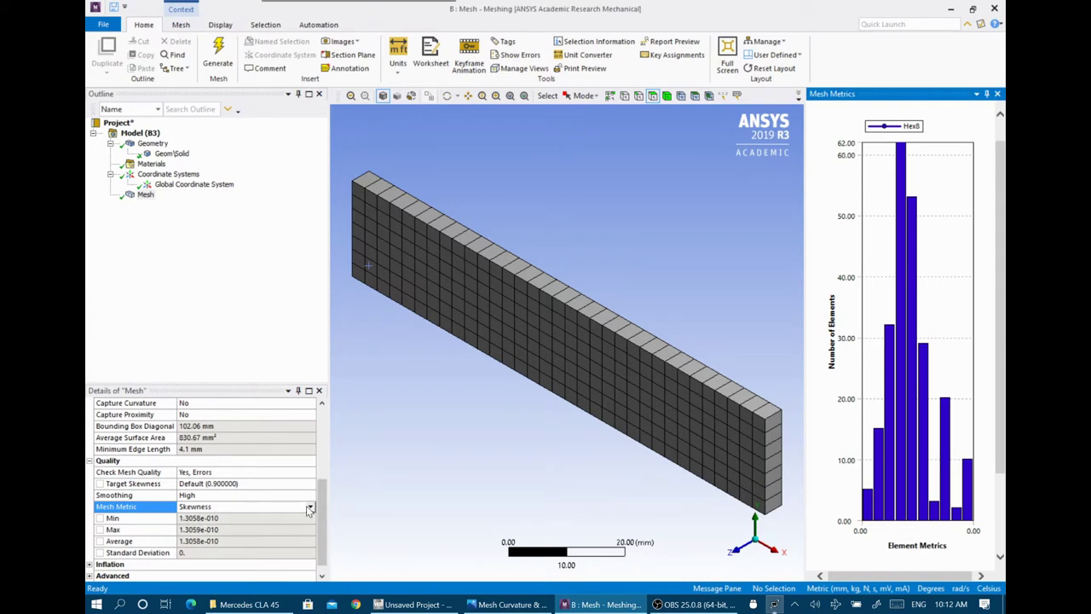
Change the Mesh Metric to Aspect Ratio and examine its statistics and chart
{"action": "left_click", "coordinate": [310, 506]}
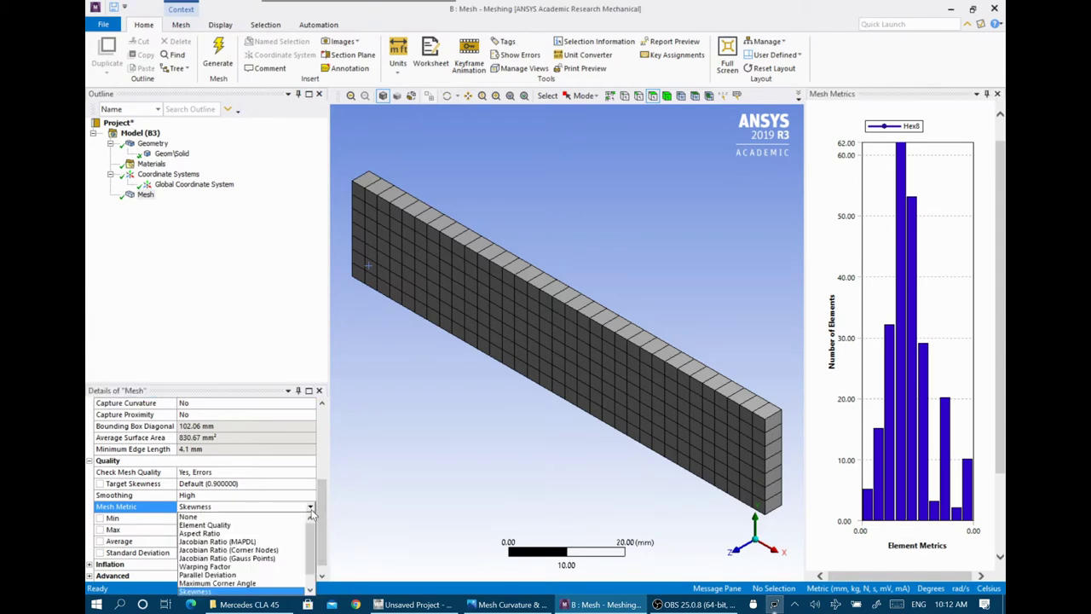
{"action": "left_click", "coordinate": [226, 533]}
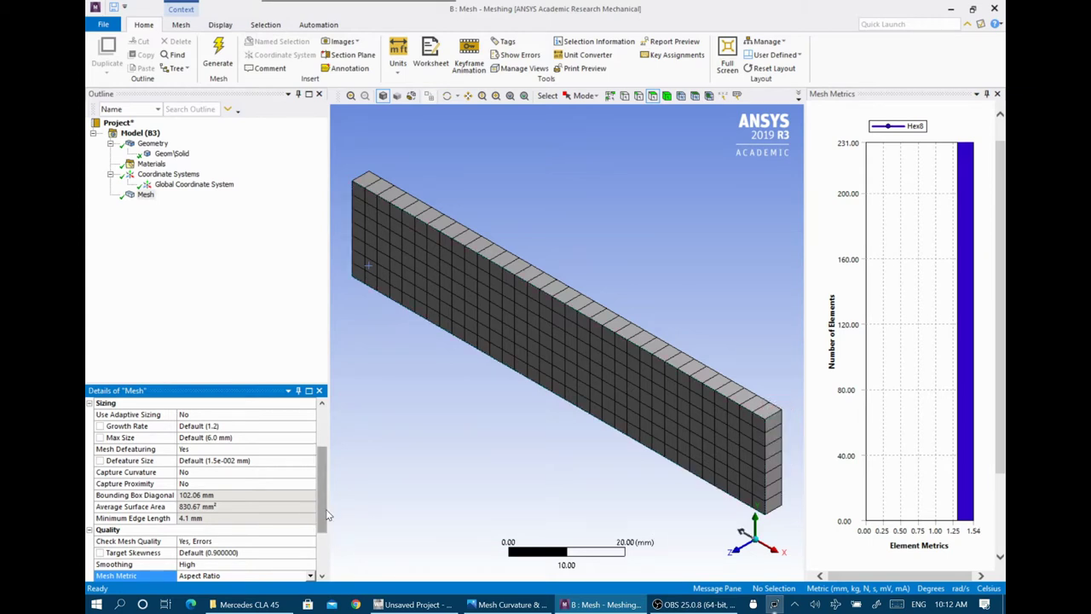
{"action": "scroll", "coordinate": [327, 515], "scroll_direction": "down", "scroll_amount": 3}
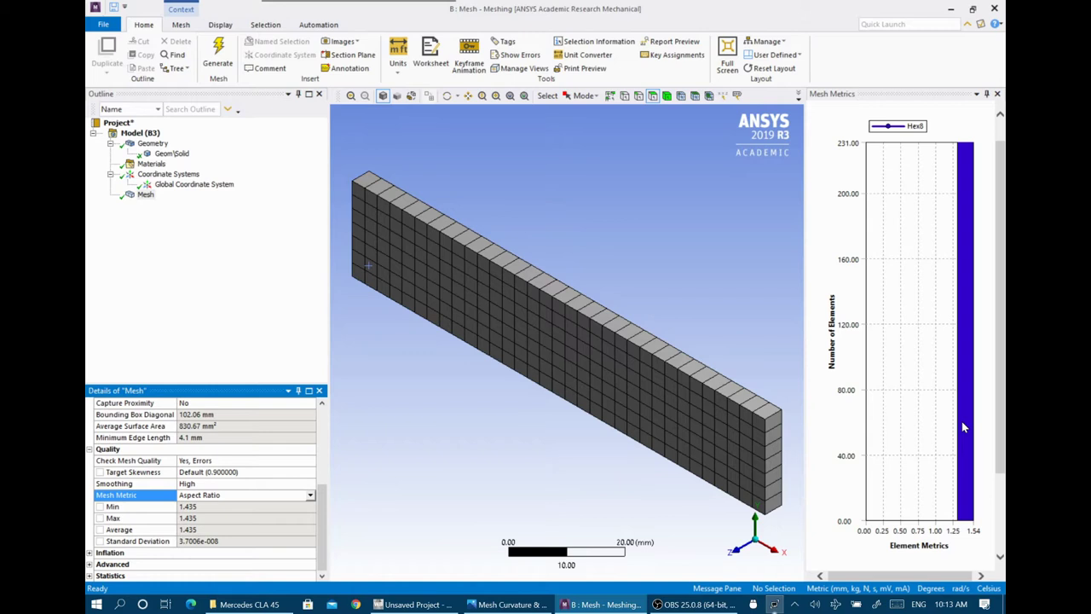
Change the Mesh Metric to Element Quality and examine its minimum, maximum and average values
{"action": "left_click", "coordinate": [311, 495]}
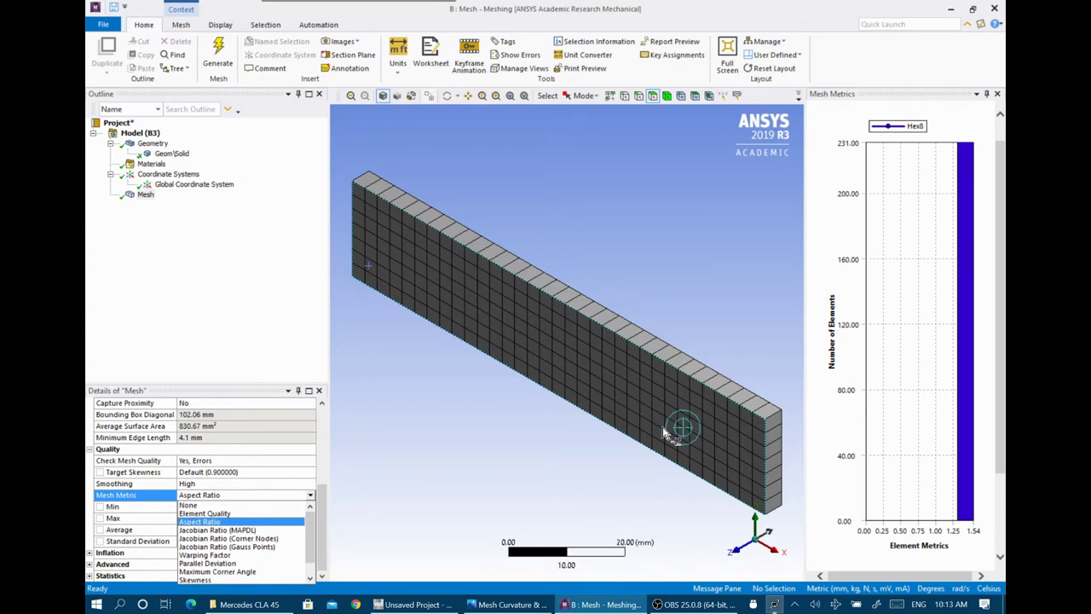
{"action": "left_click", "coordinate": [223, 514]}
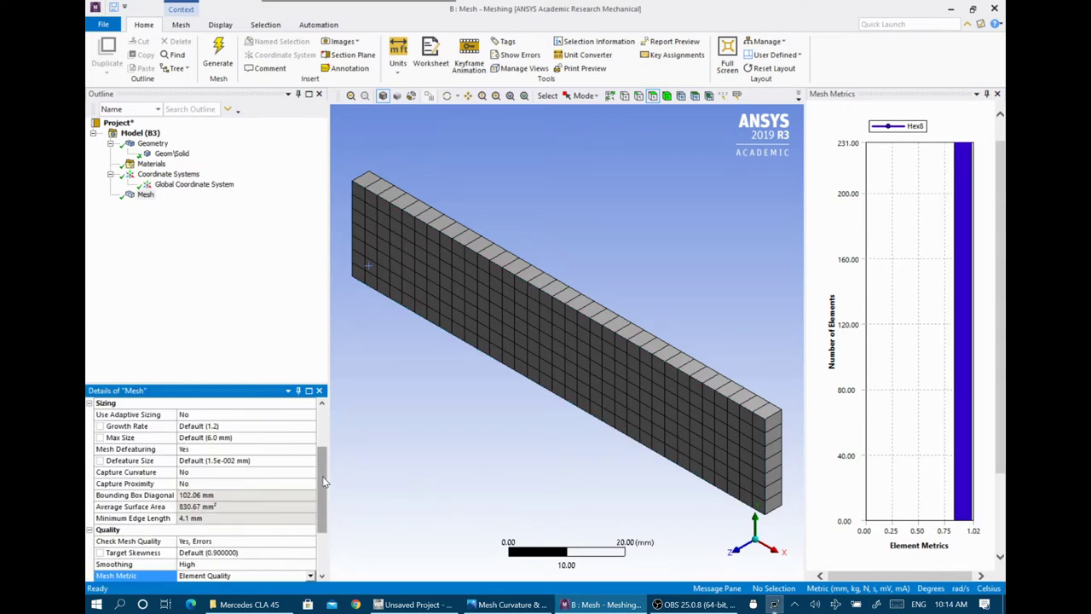
{"action": "left_click_drag", "start_coordinate": [324, 481], "coordinate": [323, 507]}
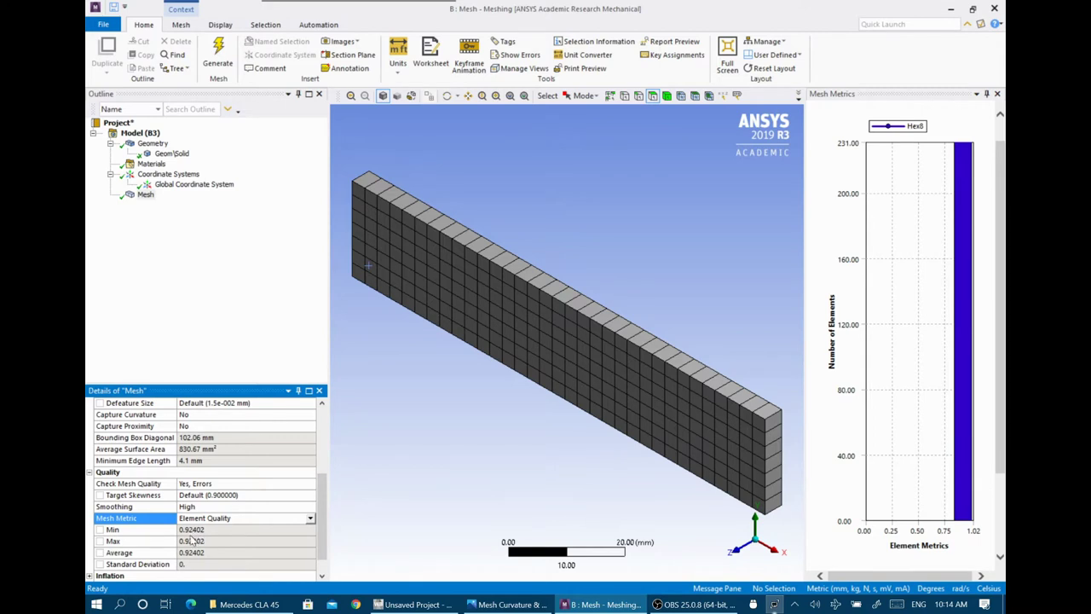
Set the Mesh Metric to Orthogonal Quality and check its statistics
{"action": "left_click", "coordinate": [310, 519]}
{"action": "scroll", "coordinate": [310, 550], "scroll_direction": "down", "scroll_amount": 1}
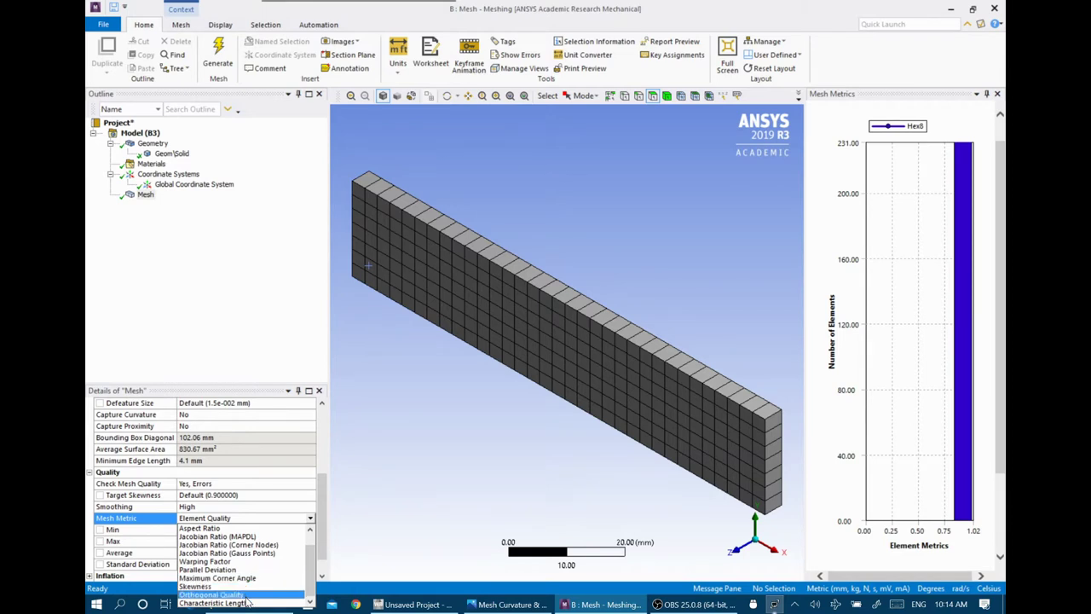
{"action": "left_click", "coordinate": [246, 596]}
{"action": "left_click_drag", "start_coordinate": [316, 505], "coordinate": [326, 537]}
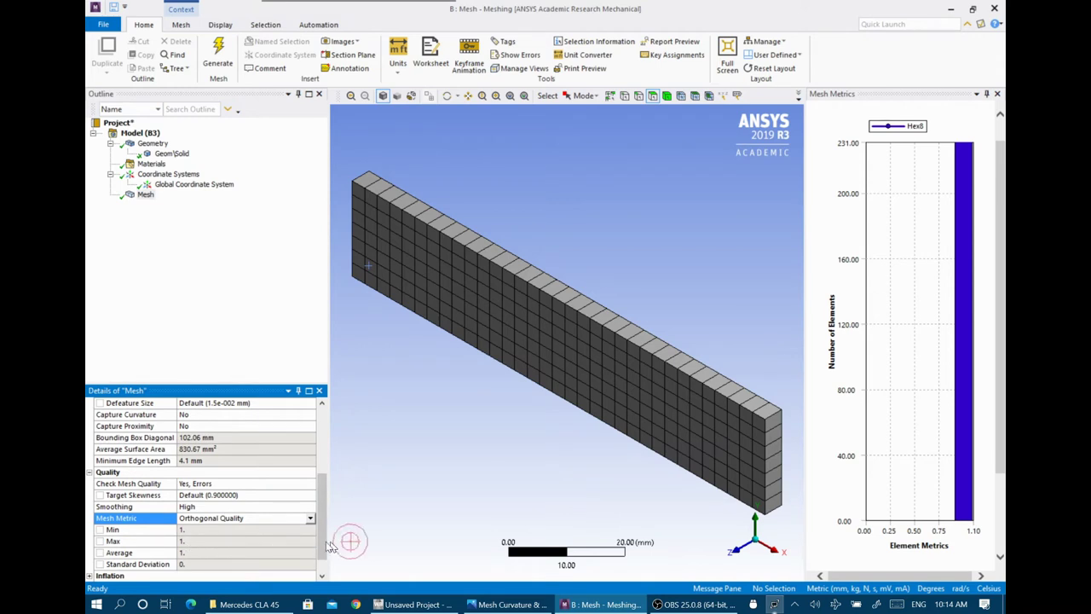
{"action": "scroll", "coordinate": [325, 556], "scroll_direction": "down", "scroll_amount": 1}
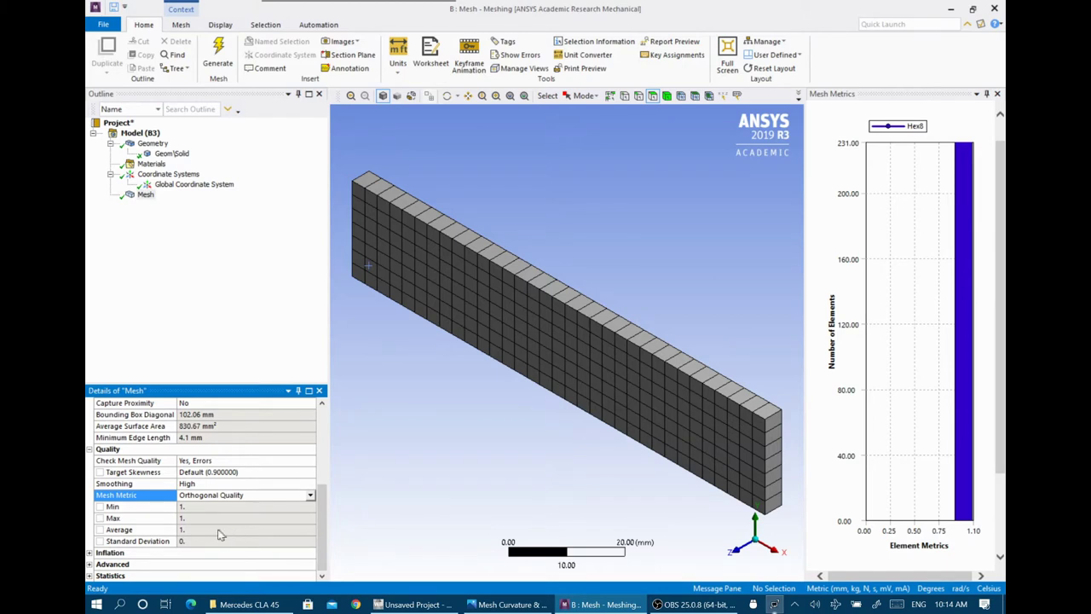
Review the mesh's global Inflation settings and the commands available for the Mesh object, and collapse the Inflation group again
{"action": "left_click", "coordinate": [90, 556]}
{"action": "scroll", "coordinate": [325, 546], "scroll_direction": "down", "scroll_amount": 2}
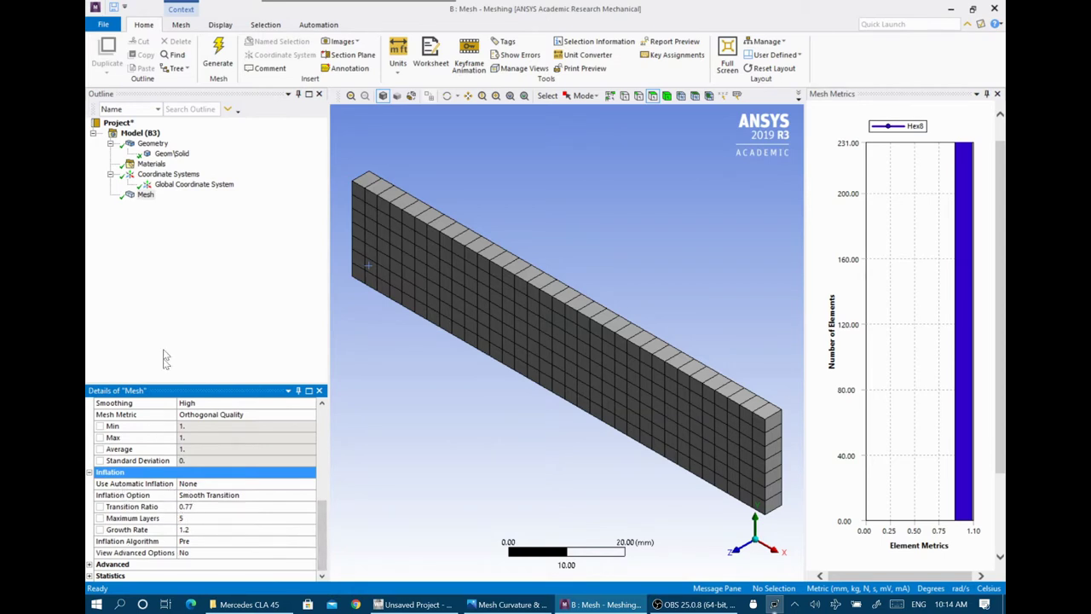
{"action": "right_click", "coordinate": [146, 199]}
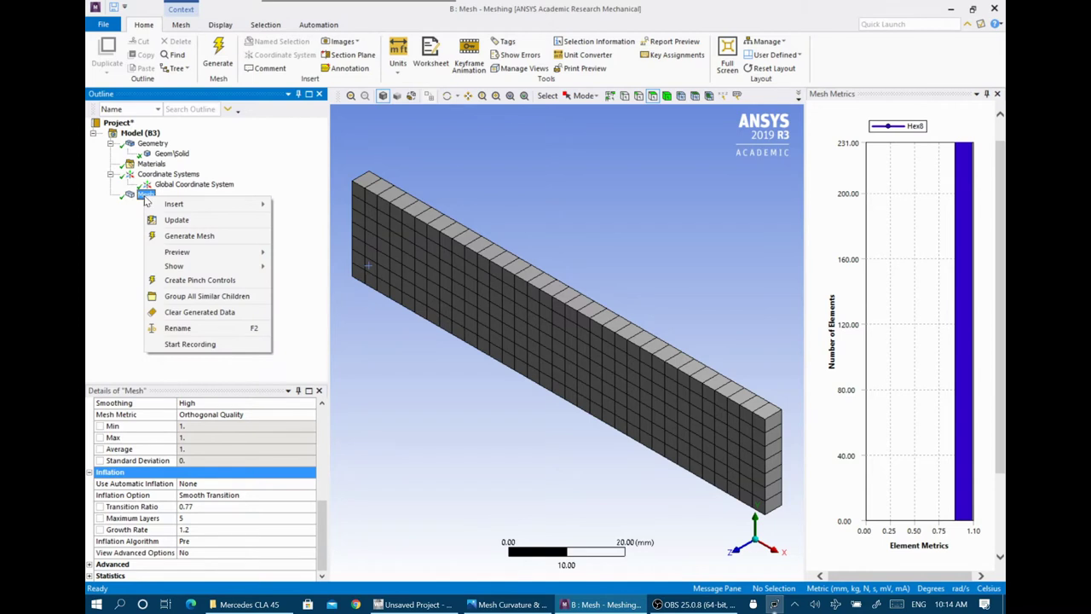
{"action": "left_click", "coordinate": [135, 279]}
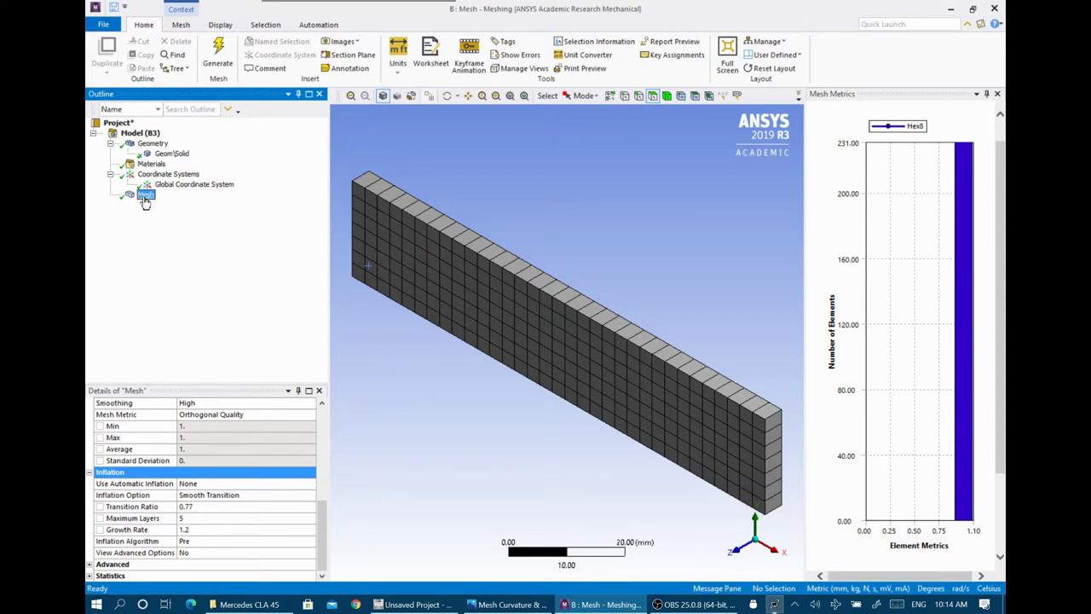
{"action": "left_click", "coordinate": [89, 474]}
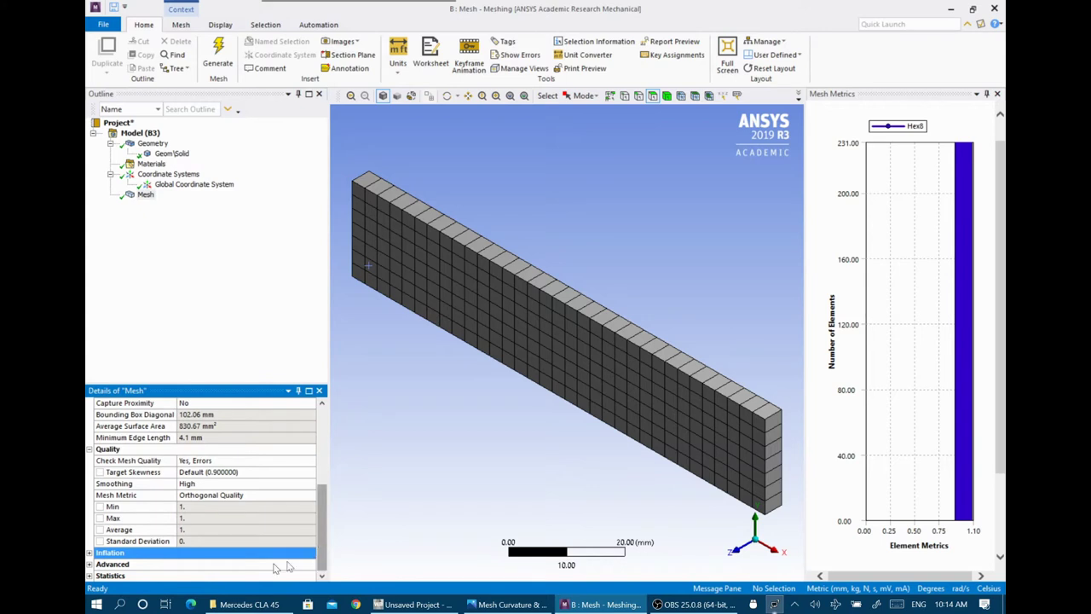
Expand the mesh's Advanced settings and set the Number of CPUs for Parallel Part Meshing to 4
{"action": "left_click", "coordinate": [90, 565]}
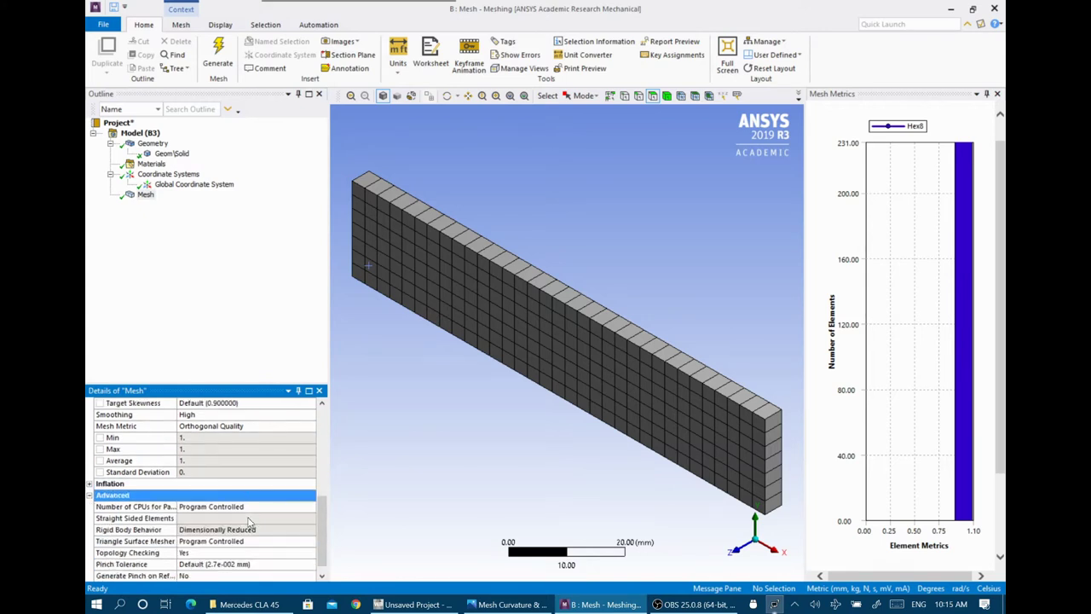
{"action": "scroll", "coordinate": [249, 522], "scroll_direction": "down", "scroll_amount": 1}
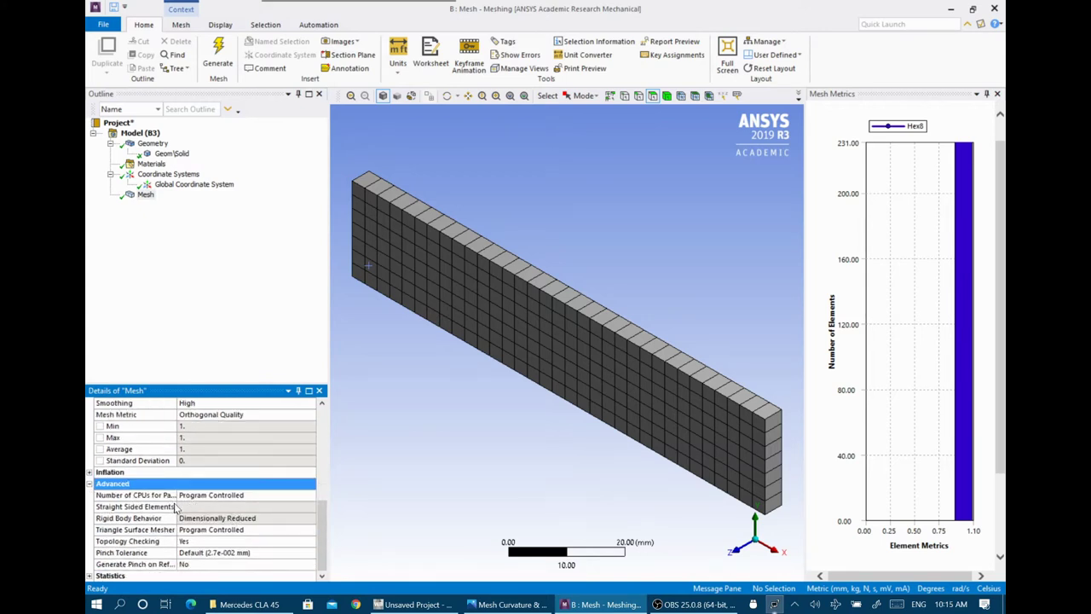
{"action": "left_click_drag", "start_coordinate": [176, 508], "coordinate": [218, 508]}
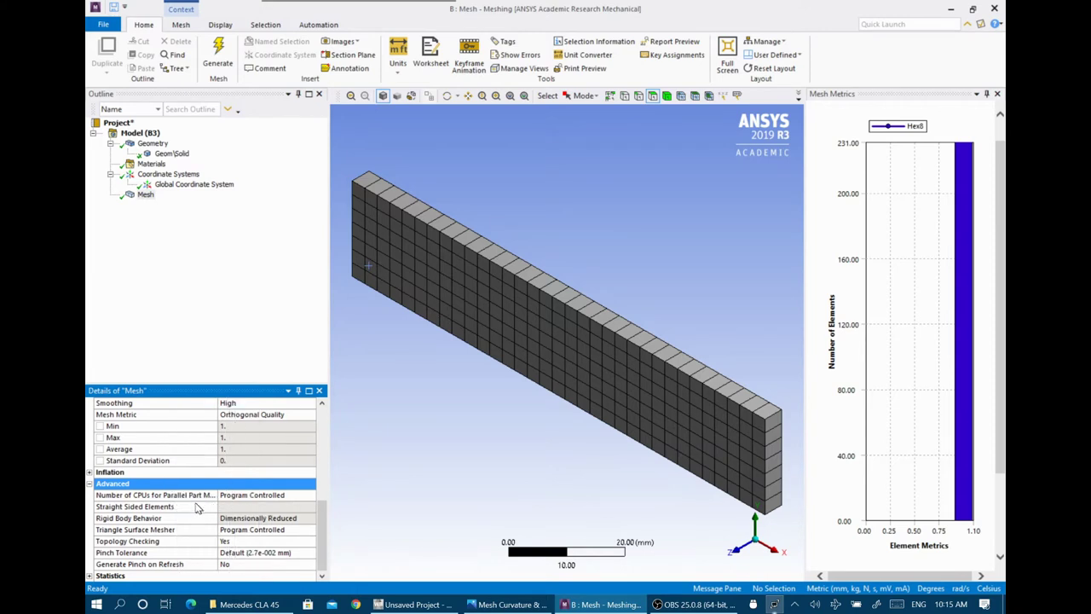
{"action": "left_click", "coordinate": [250, 496]}
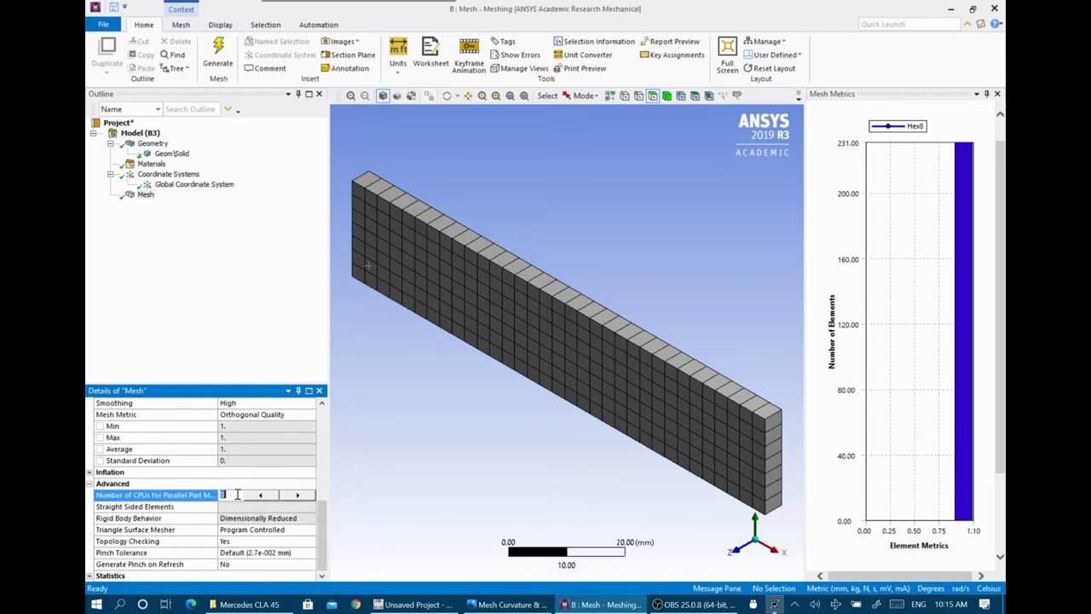
{"action": "left_click", "coordinate": [298, 496]}
{"action": "left_click", "coordinate": [295, 497]}
{"action": "type", "text": "4"}
{"action": "left_click", "coordinate": [184, 508]}
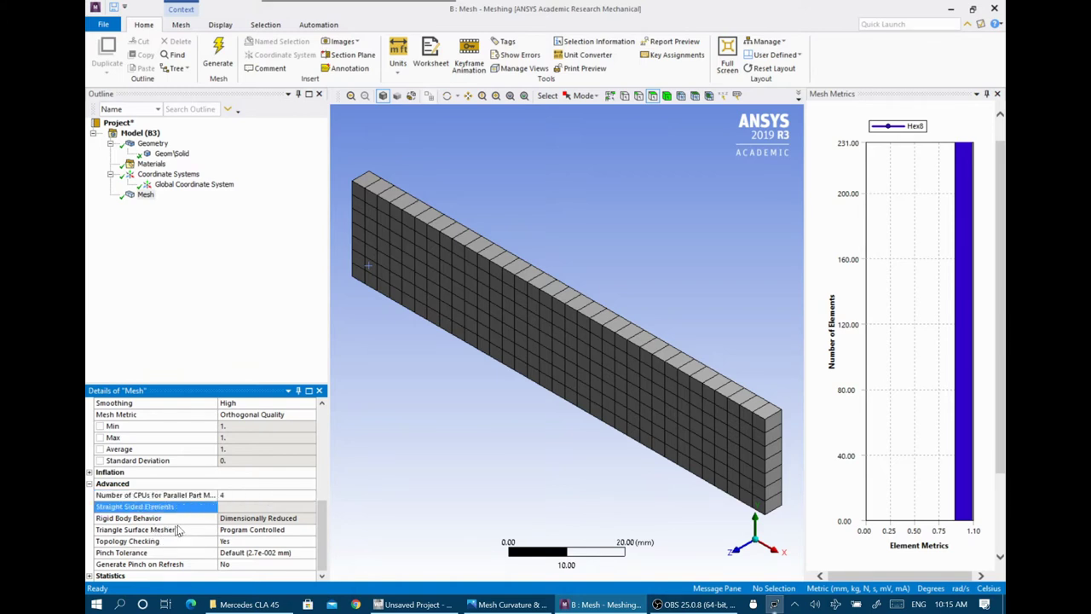
Parameterize the Nodes count in the mesh Statistics and open the Parameter Set in Workbench
{"action": "left_click", "coordinate": [91, 576]}
{"action": "scroll", "coordinate": [324, 565], "scroll_direction": "down", "scroll_amount": 1}
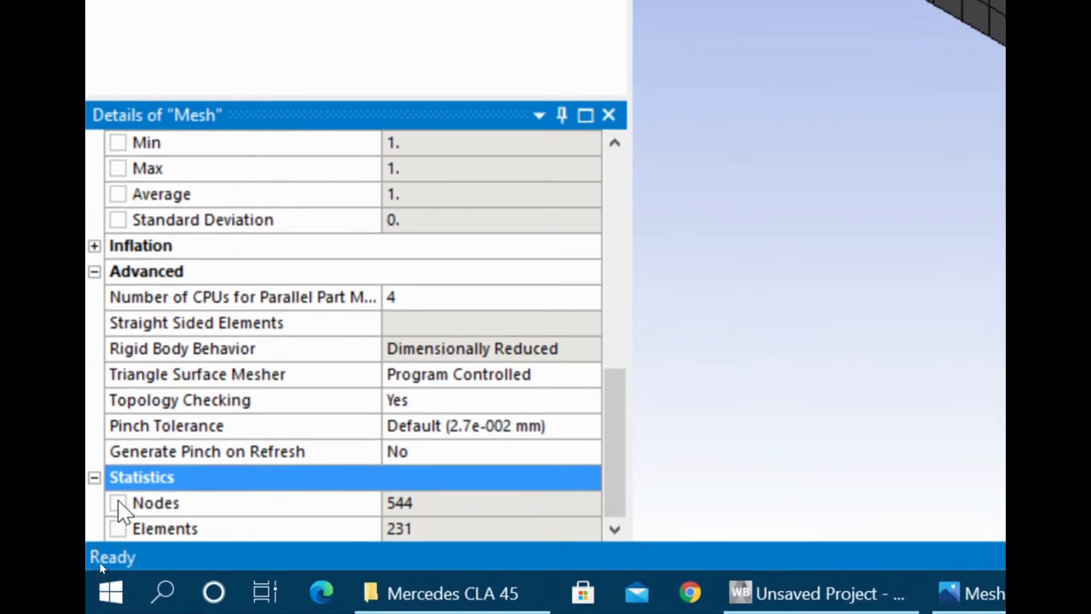
{"action": "left_click", "coordinate": [119, 503]}
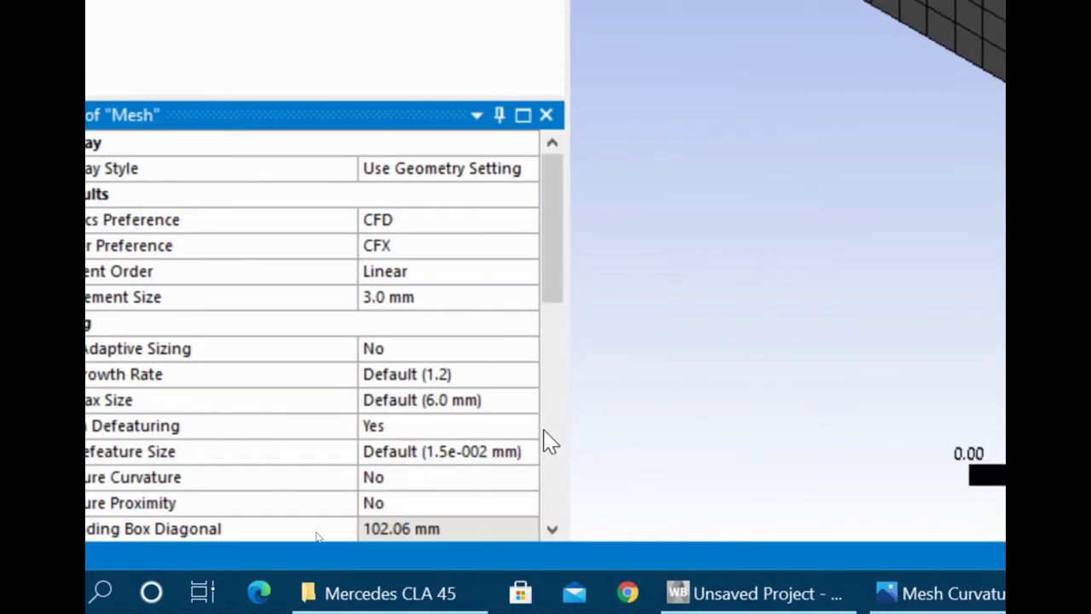
{"action": "scroll", "coordinate": [550, 462], "scroll_direction": "down", "scroll_amount": 10}
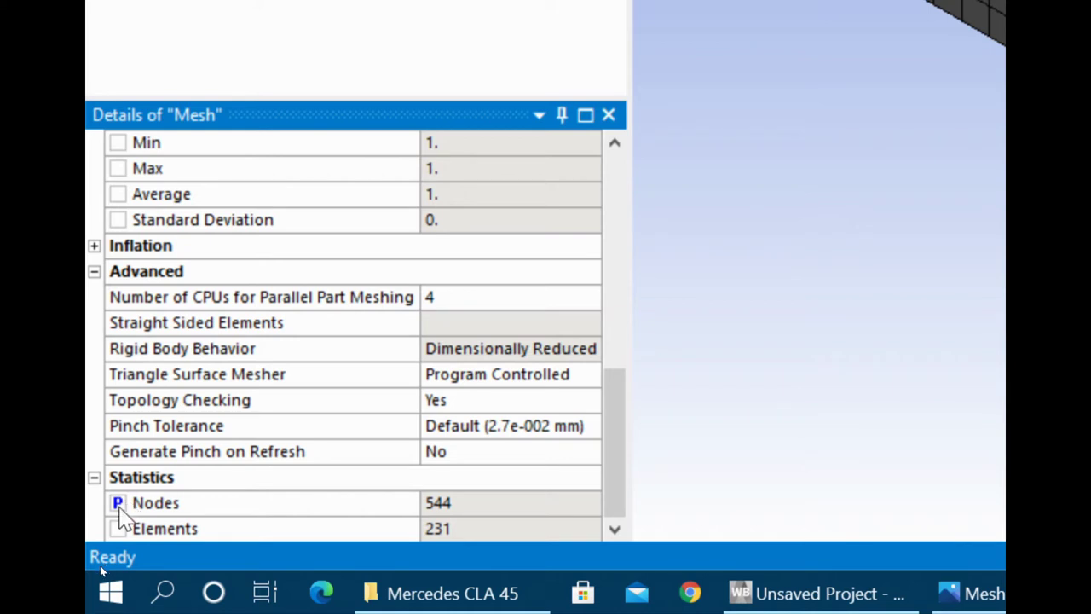
{"action": "left_click", "coordinate": [818, 260]}
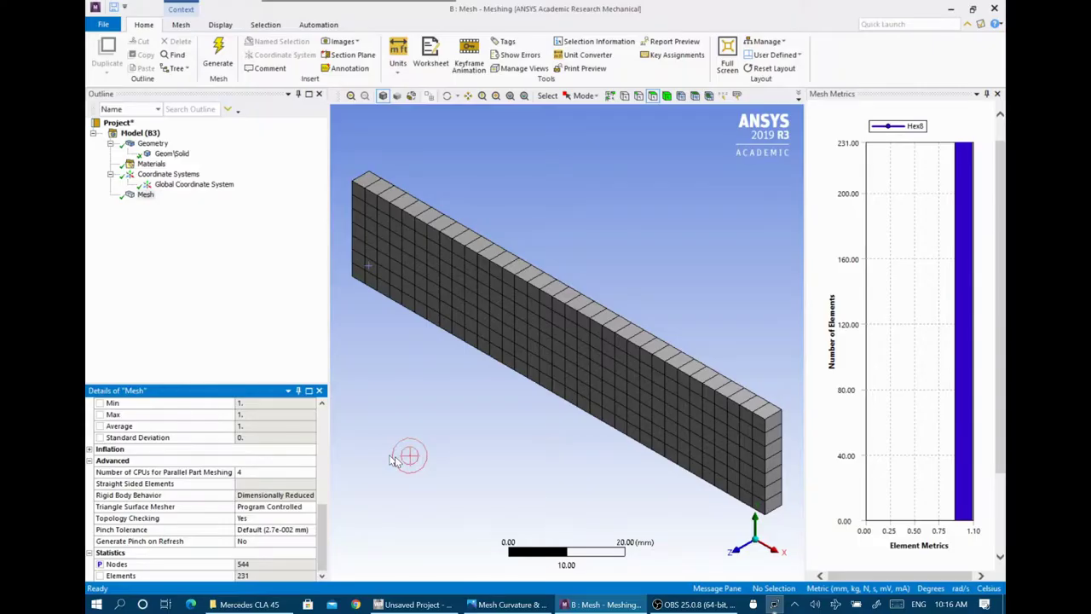
{"action": "left_click", "coordinate": [412, 604]}
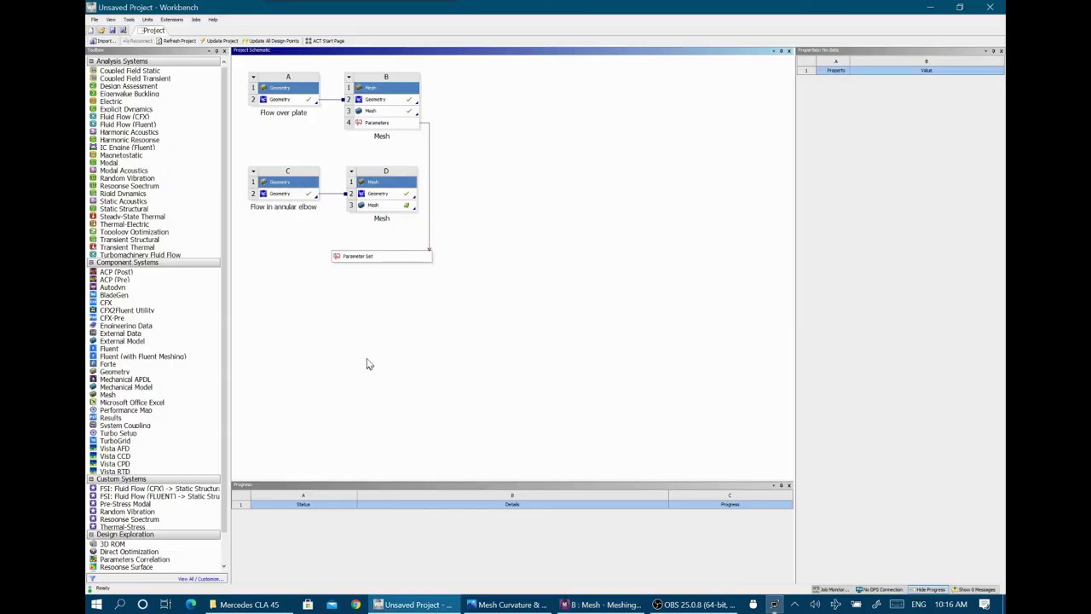
{"action": "double_click", "coordinate": [373, 260]}
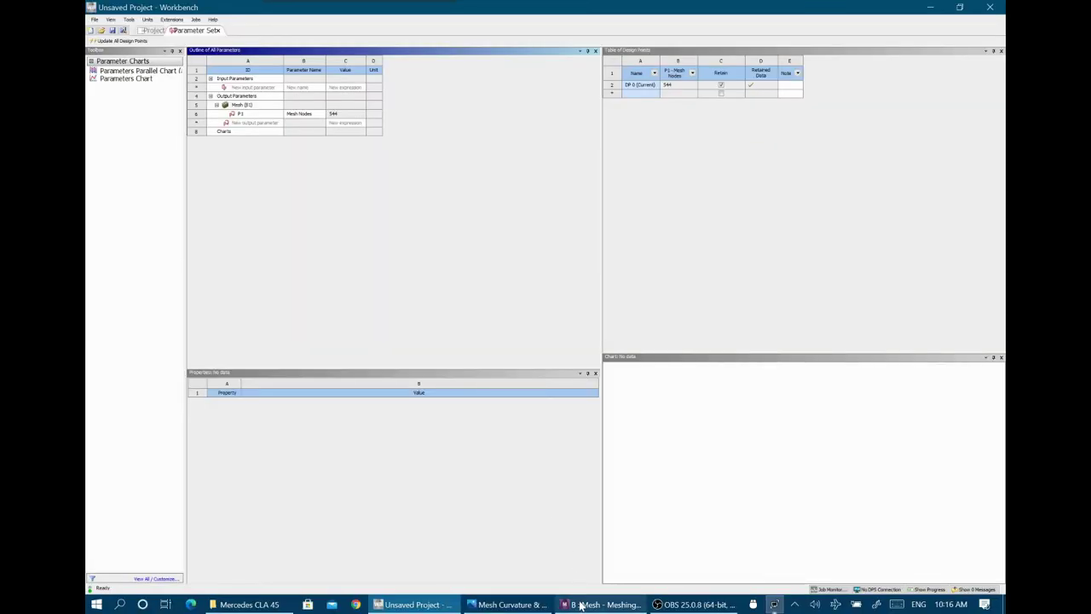
Switch back to Meshing, parameterize the mesh Element Size, and check the parameter list in Workbench
{"action": "left_click", "coordinate": [582, 605]}
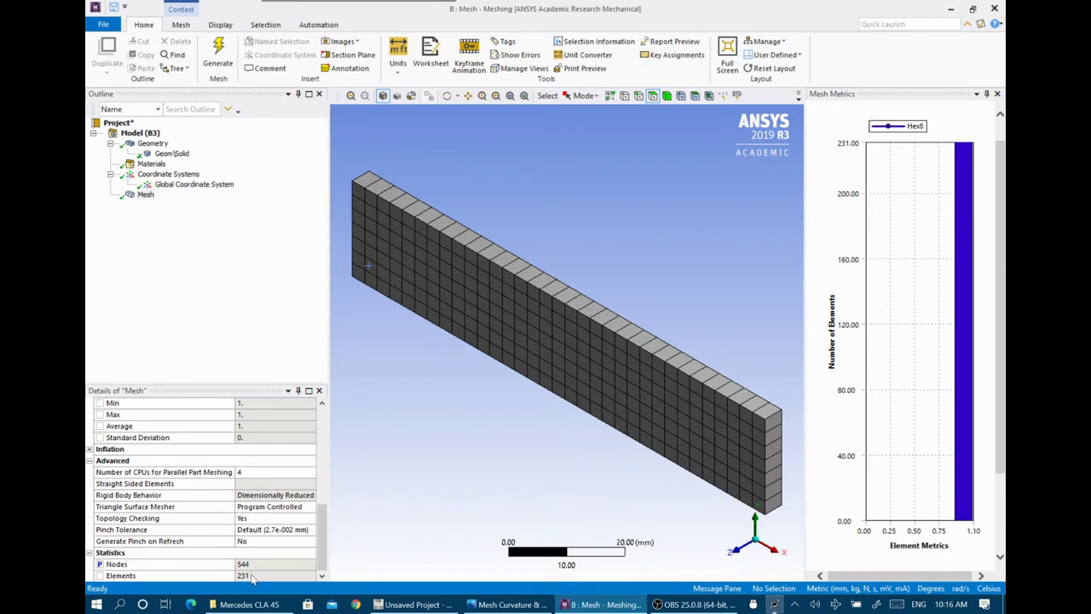
{"action": "left_click_drag", "start_coordinate": [321, 537], "coordinate": [329, 442]}
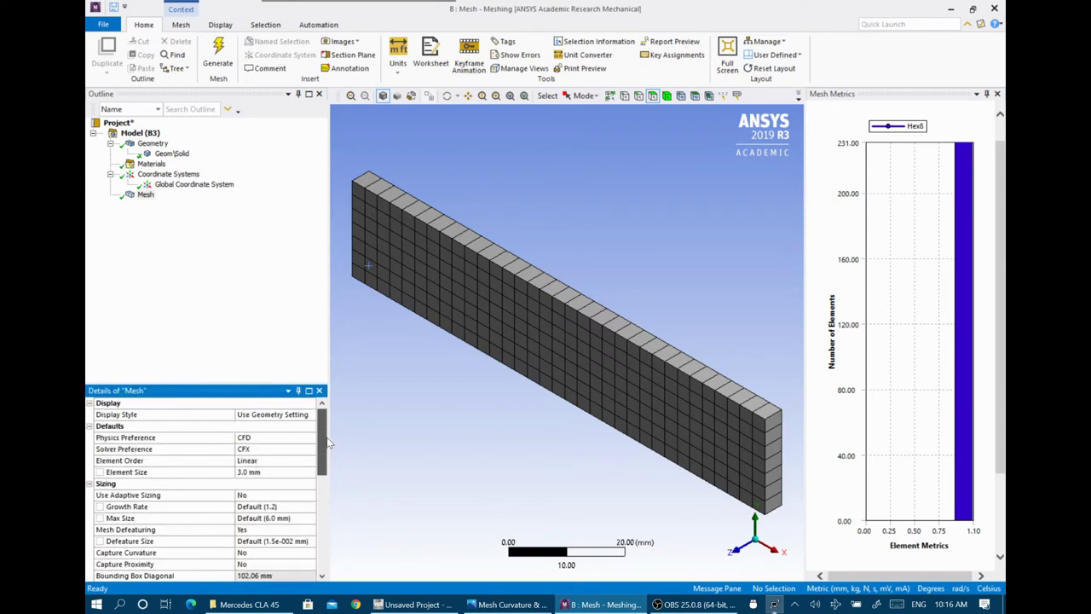
{"action": "left_click", "coordinate": [101, 474]}
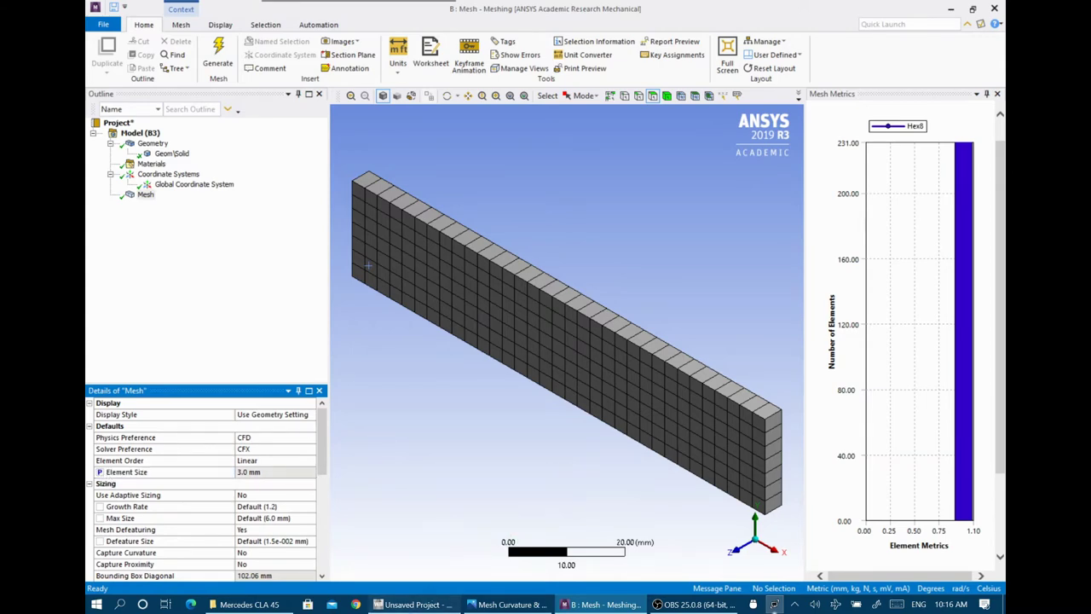
{"action": "left_click", "coordinate": [412, 605]}
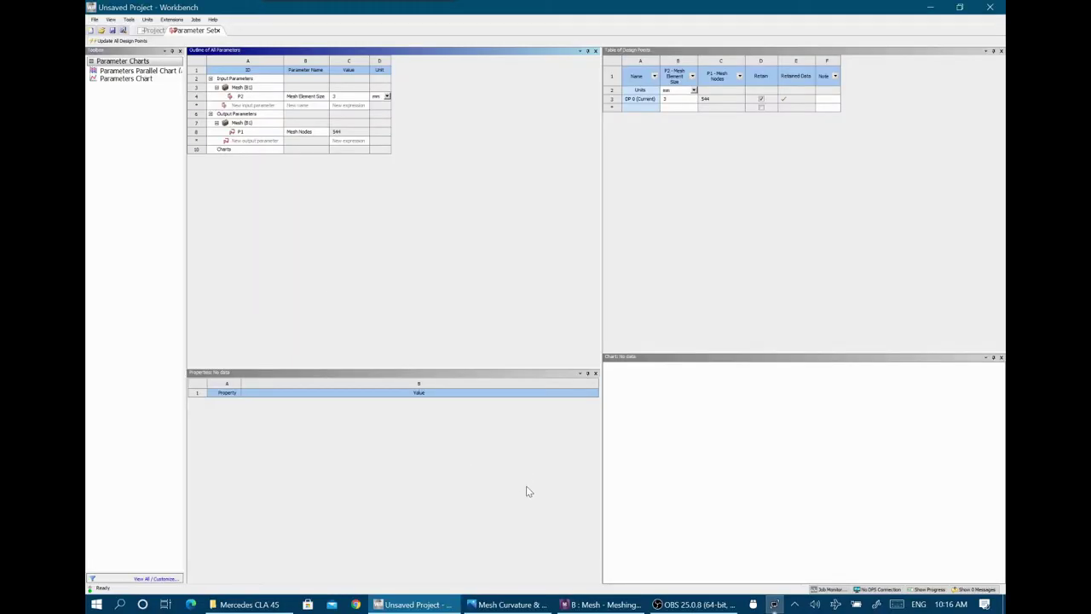
Return to Meshing, insert a Method control under Mesh and scope it to the solid body
{"action": "key", "text": "alt+Tab"}
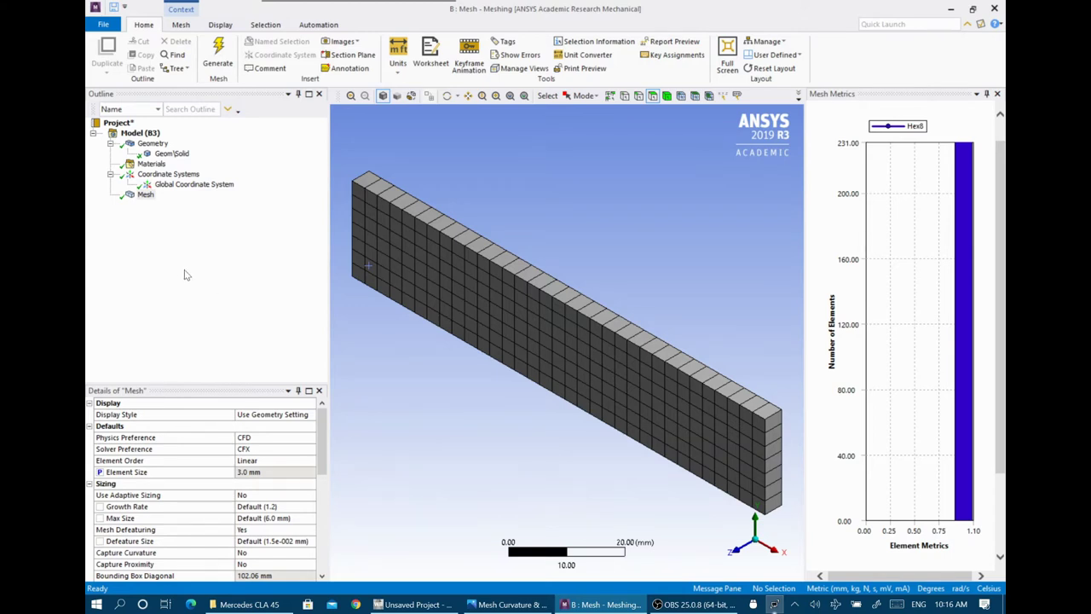
{"action": "left_click", "coordinate": [145, 197]}
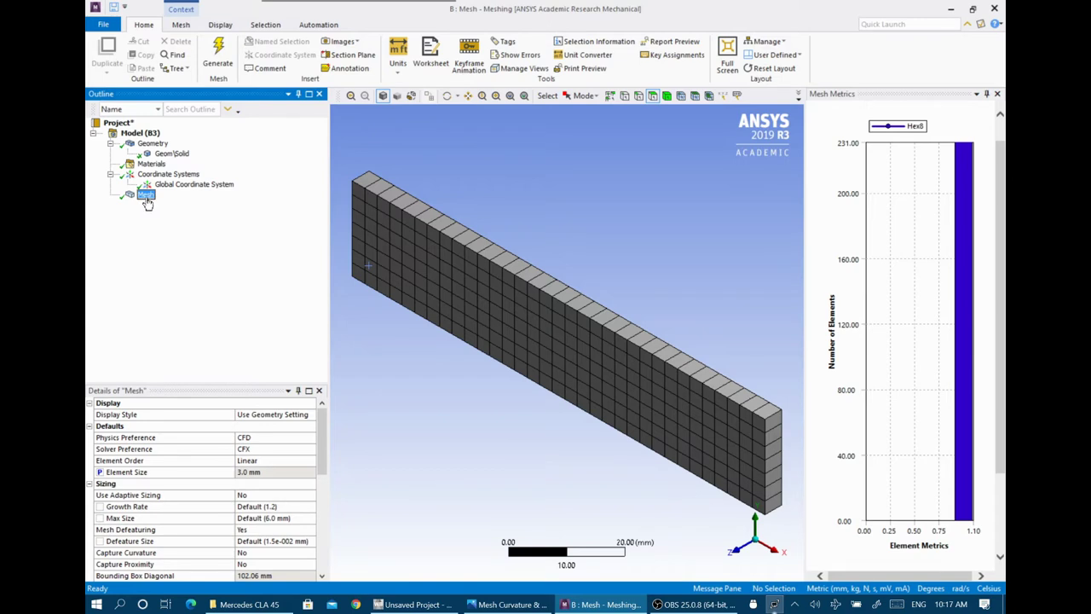
{"action": "right_click", "coordinate": [147, 200]}
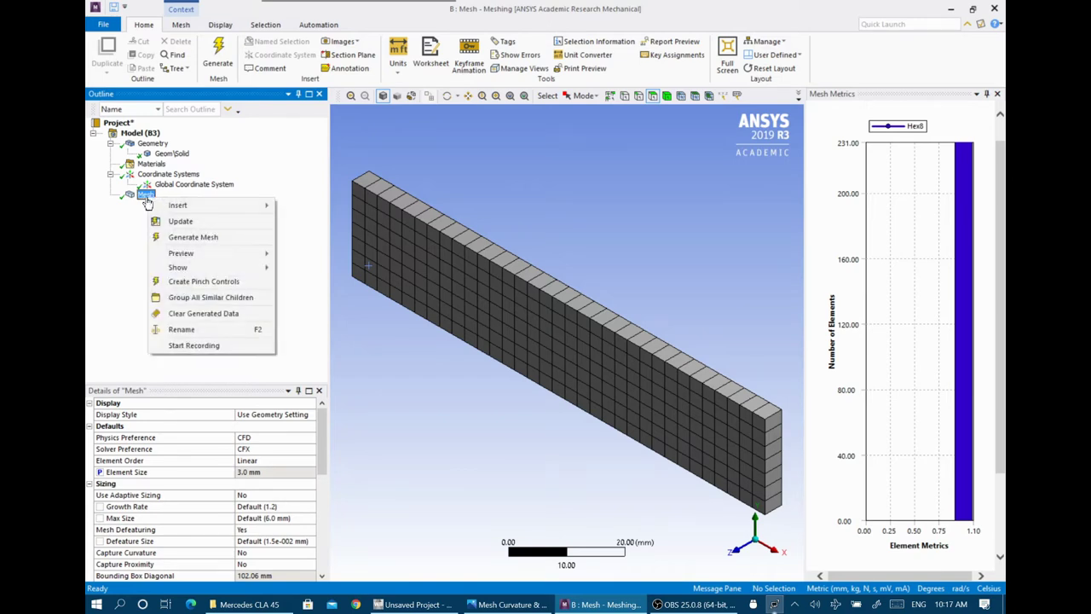
{"action": "mouse_move", "coordinate": [169, 208]}
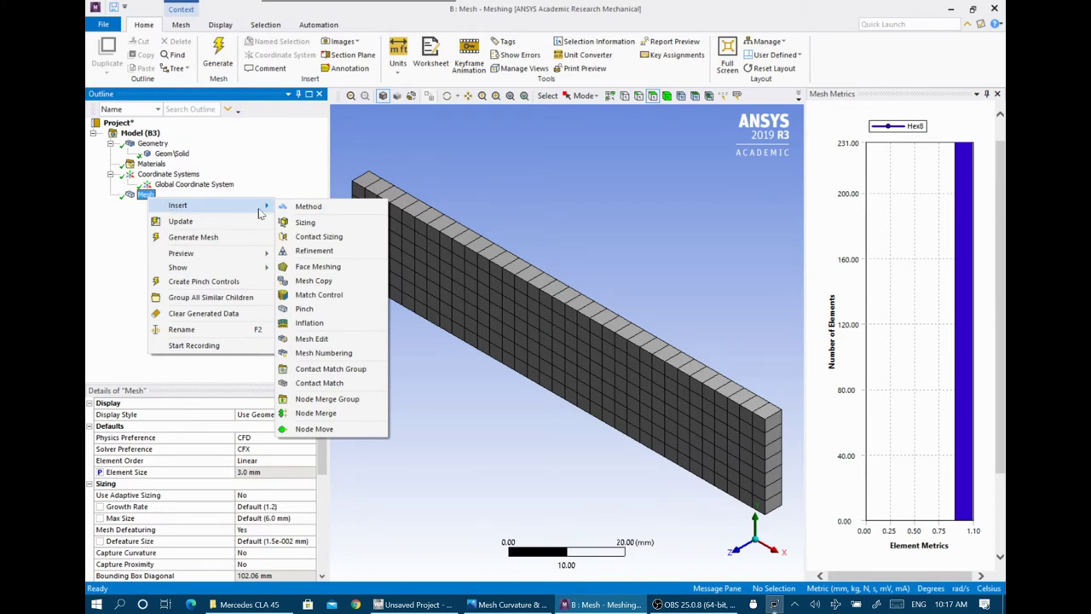
{"action": "left_click", "coordinate": [290, 208]}
{"action": "left_click", "coordinate": [205, 209]}
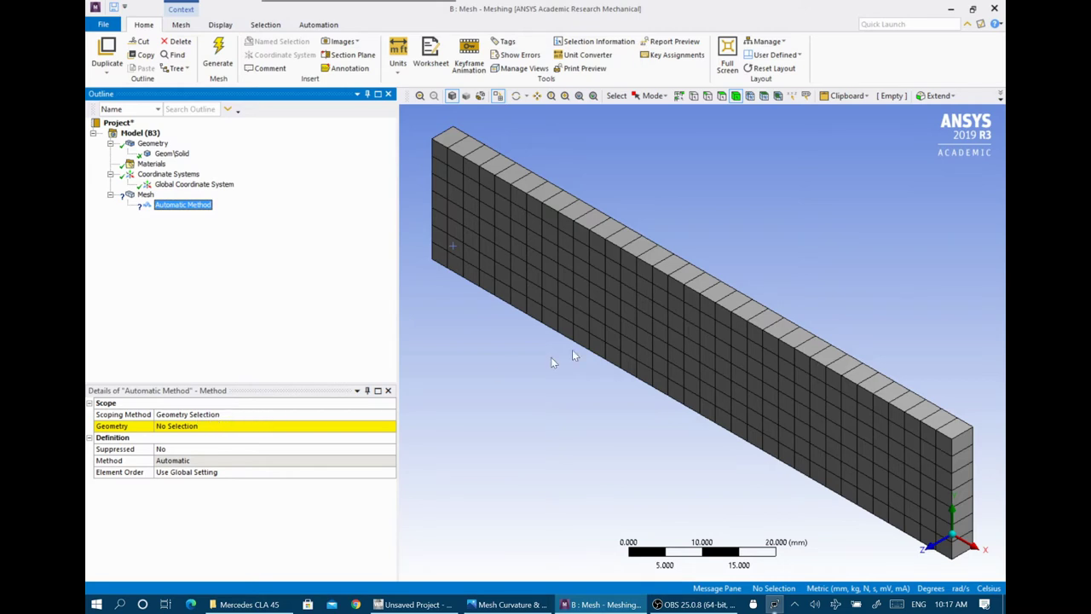
{"action": "left_click", "coordinate": [629, 319]}
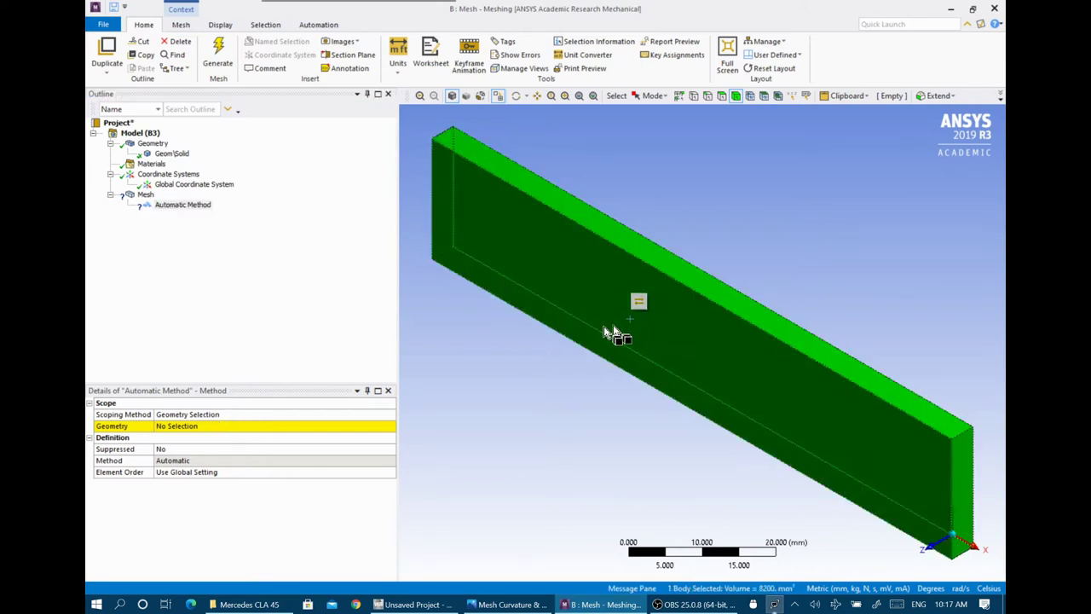
{"action": "left_click", "coordinate": [190, 428]}
{"action": "left_click", "coordinate": [181, 426]}
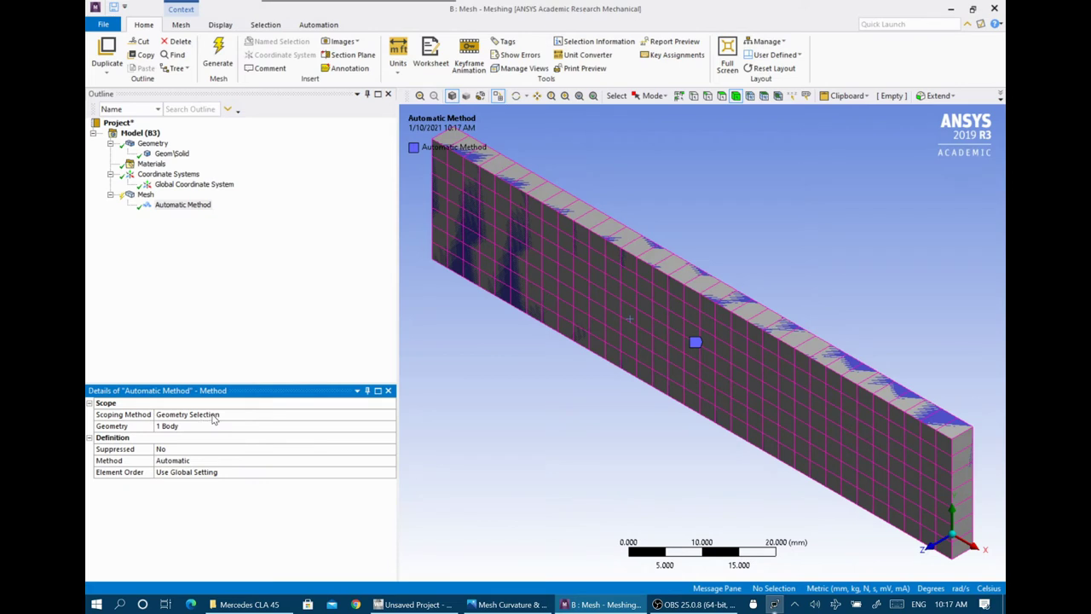
Try Named Selection as the method's scoping, and restore Geometry Selection with the solid body as its geometry
{"action": "left_click", "coordinate": [284, 415]}
{"action": "left_click", "coordinate": [389, 415]}
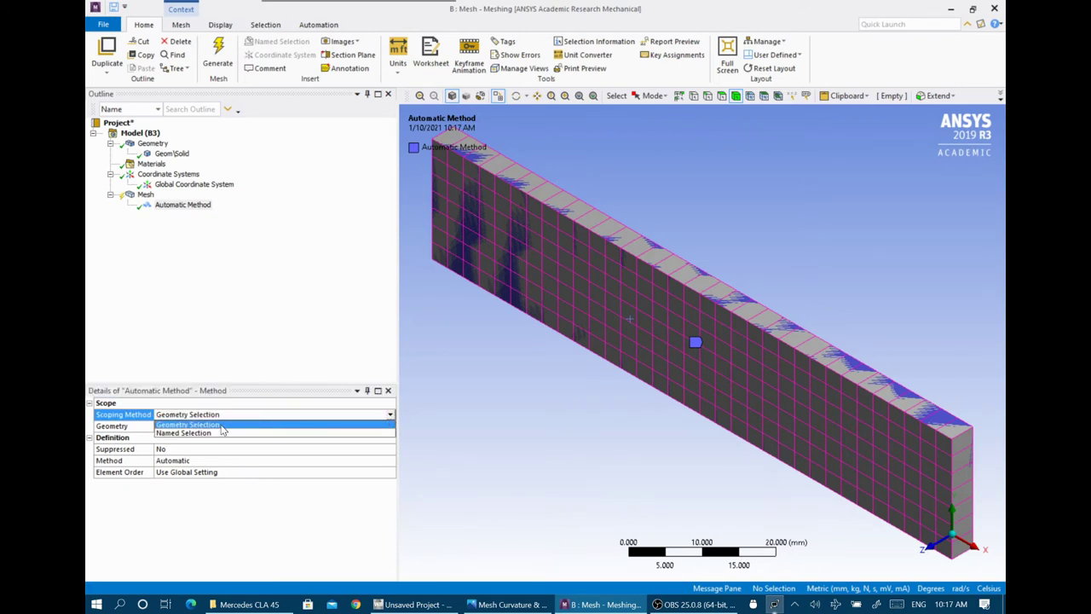
{"action": "left_click", "coordinate": [217, 436]}
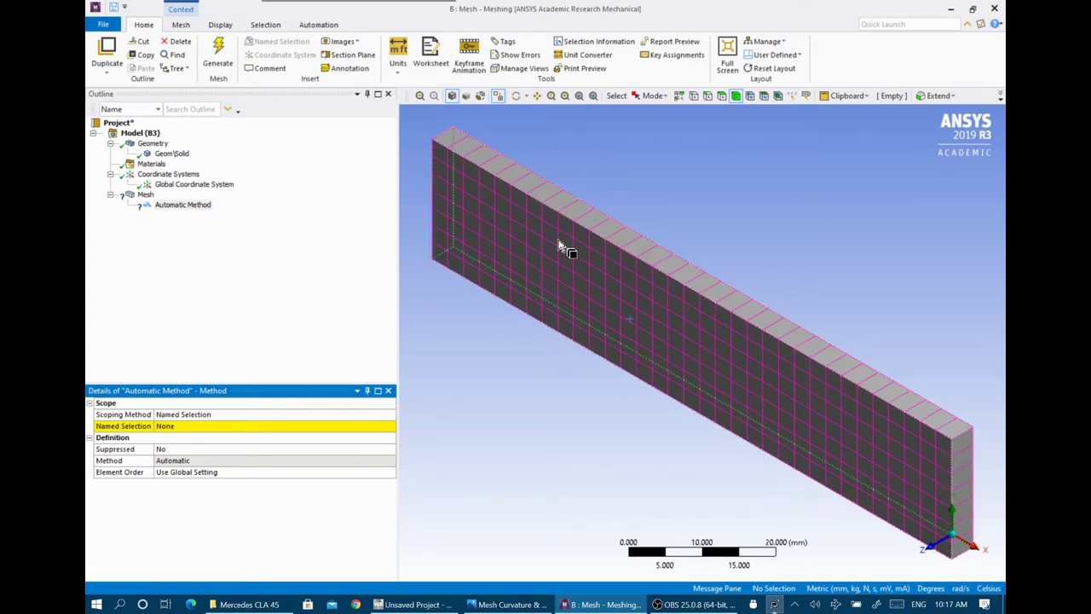
{"action": "left_click", "coordinate": [200, 432]}
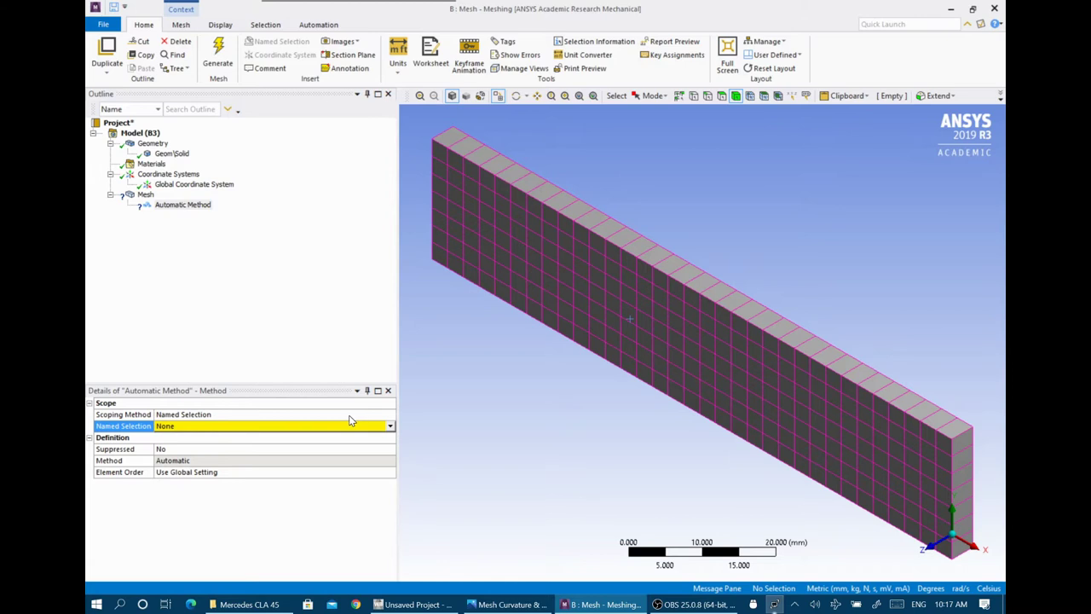
{"action": "left_click", "coordinate": [359, 417]}
{"action": "left_click", "coordinate": [390, 415]}
{"action": "left_click", "coordinate": [282, 426]}
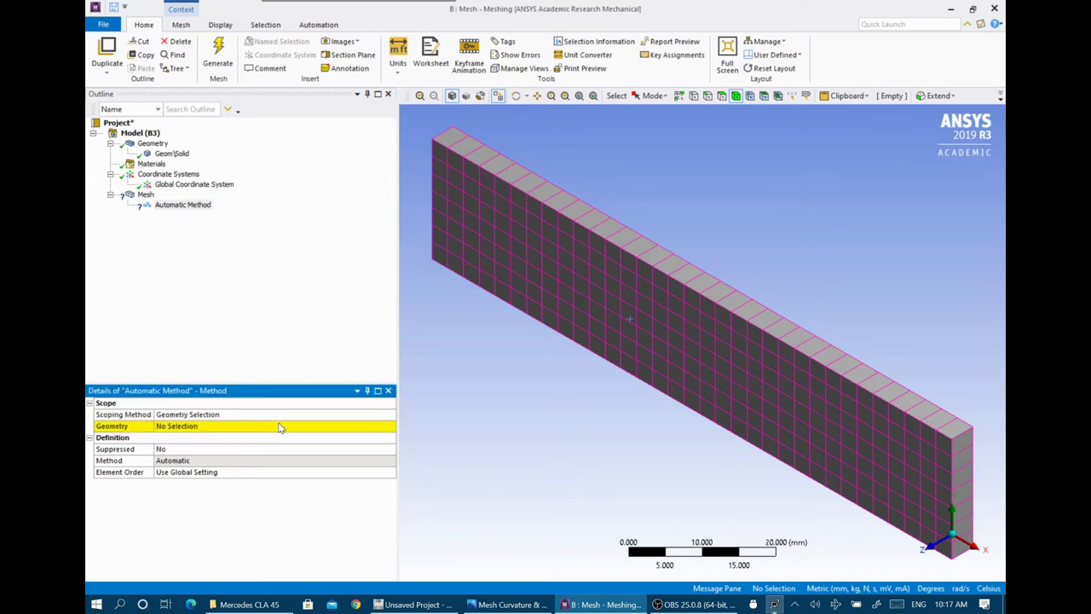
{"action": "left_click", "coordinate": [214, 431]}
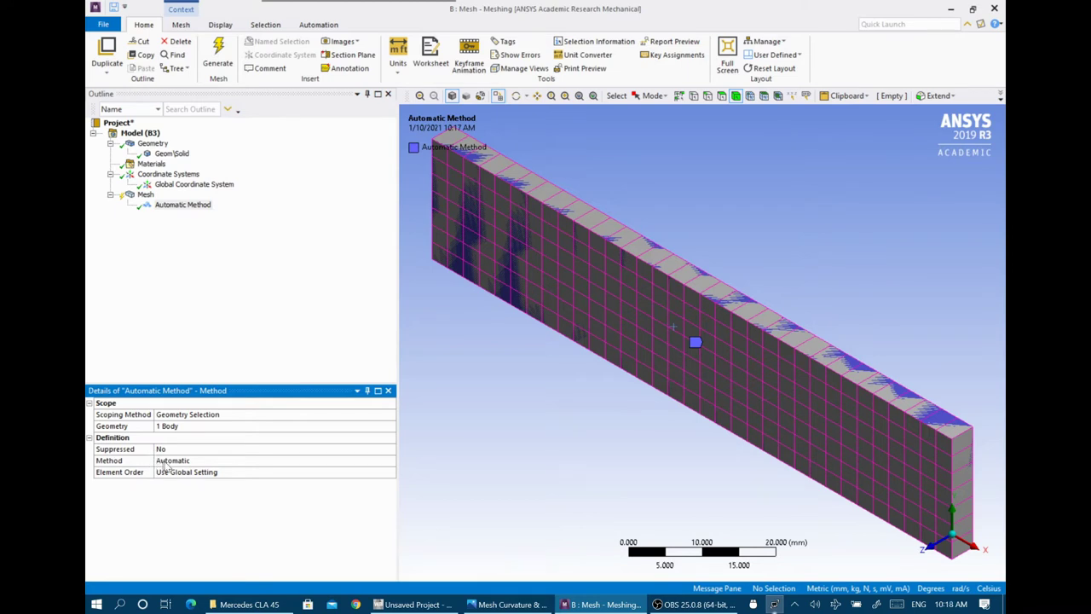
Set the method to Hex Dominant and generate the mesh, allowing the meshing server through the Windows firewall
{"action": "left_click", "coordinate": [194, 459]}
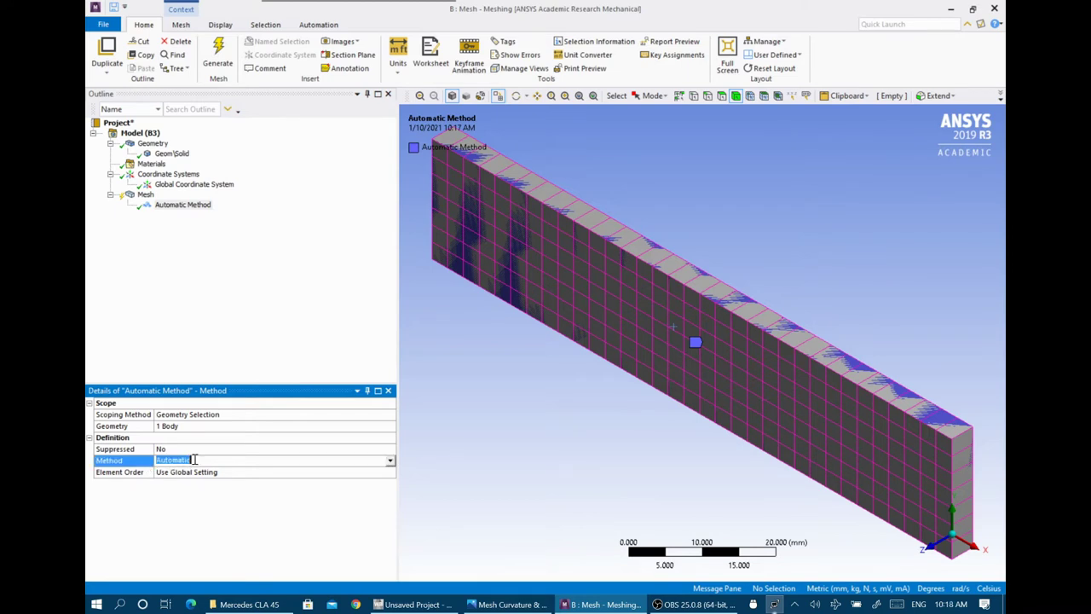
{"action": "left_click", "coordinate": [390, 461]}
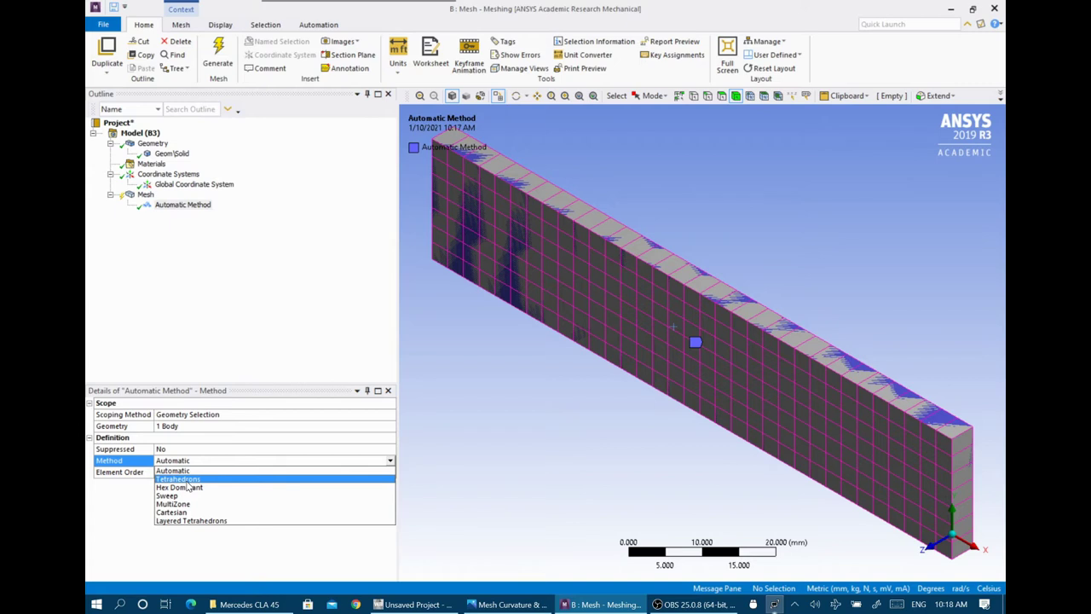
{"action": "left_click", "coordinate": [188, 488]}
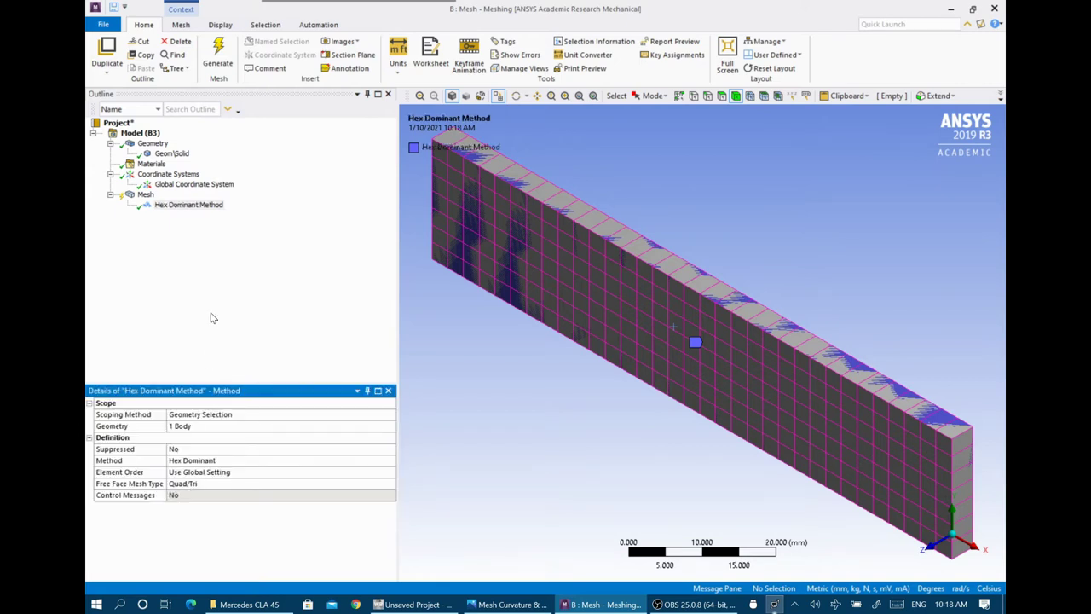
{"action": "left_click", "coordinate": [217, 55]}
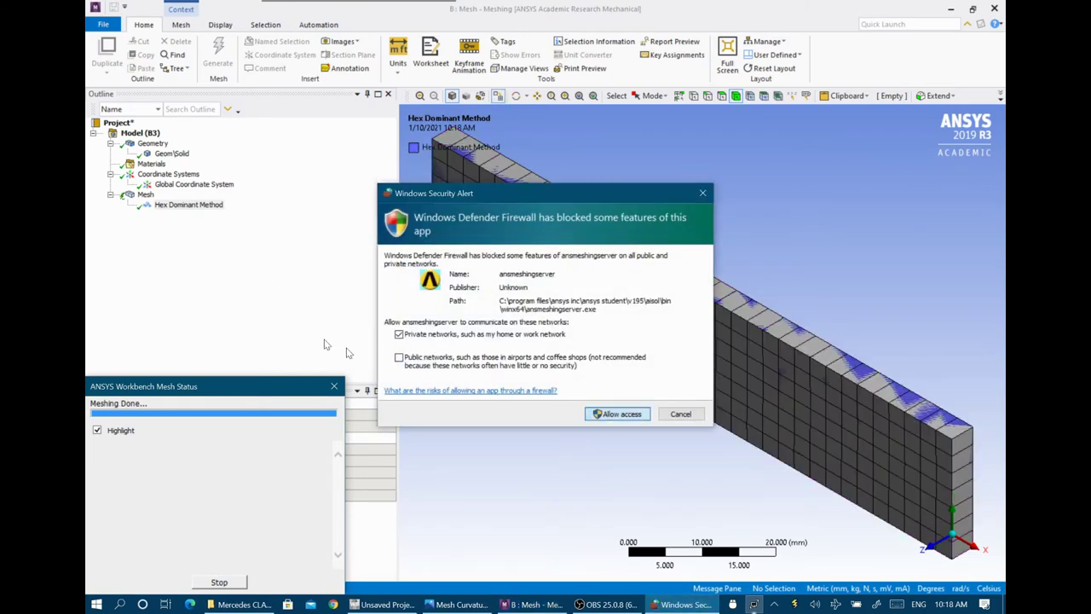
{"action": "left_click", "coordinate": [610, 414]}
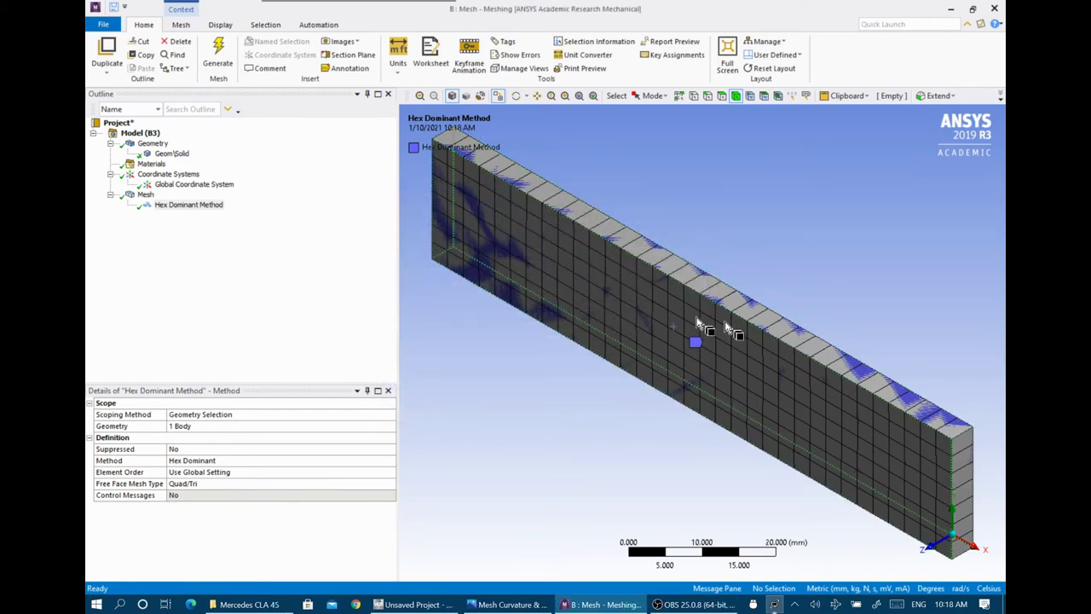
Change the body's meshing method from Hex Dominant to Tetrahedrons
{"action": "left_click", "coordinate": [165, 207]}
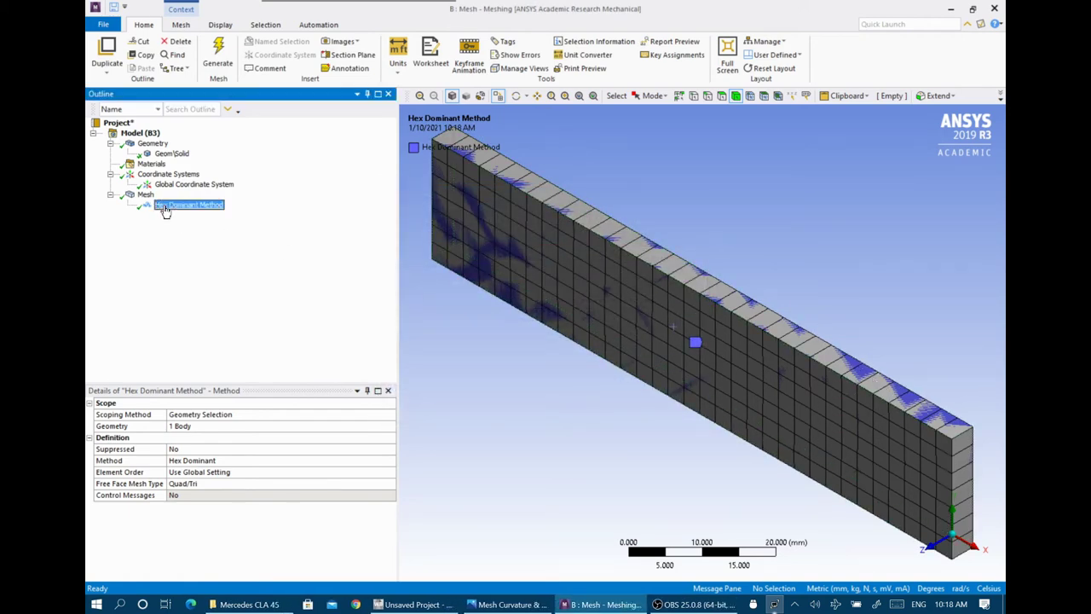
{"action": "left_click", "coordinate": [229, 463]}
{"action": "left_click", "coordinate": [391, 461]}
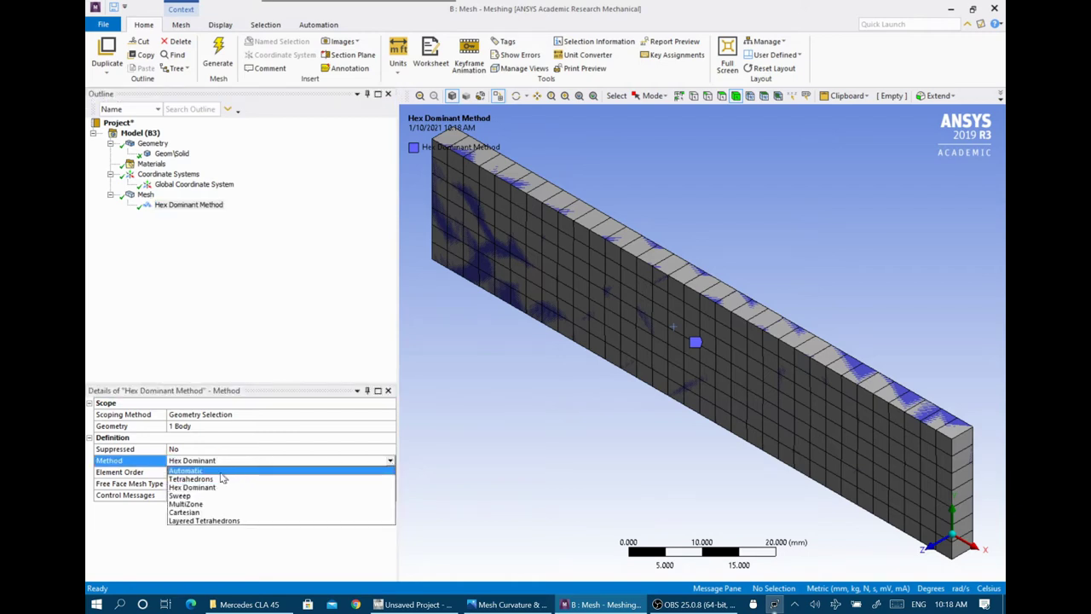
{"action": "left_click", "coordinate": [193, 479]}
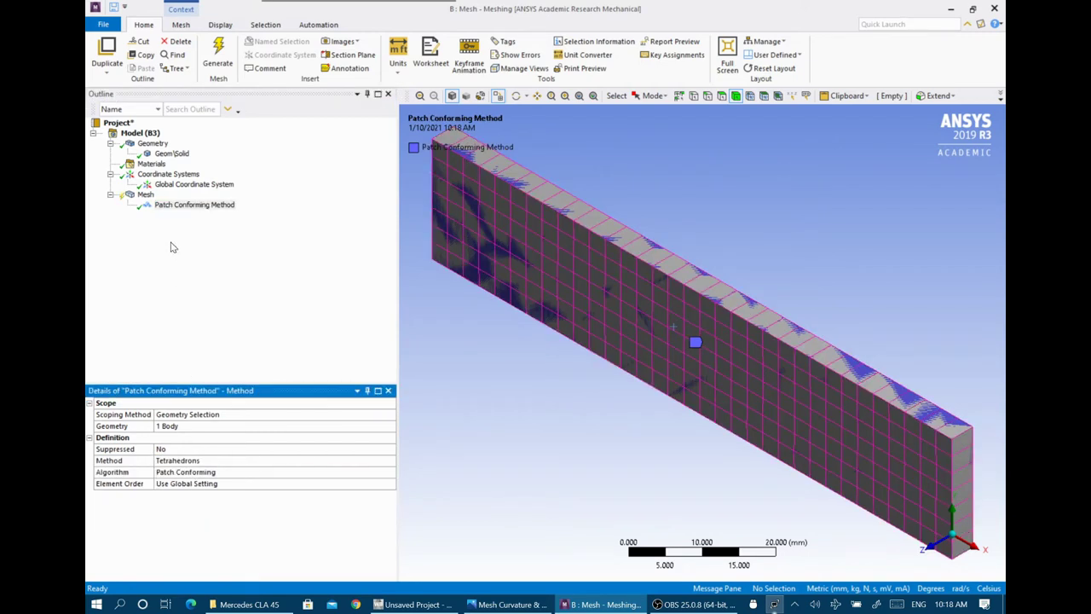
Generate the tetrahedral mesh and review its Orthogonal Quality statistics in the Mesh details
{"action": "left_click", "coordinate": [224, 65]}
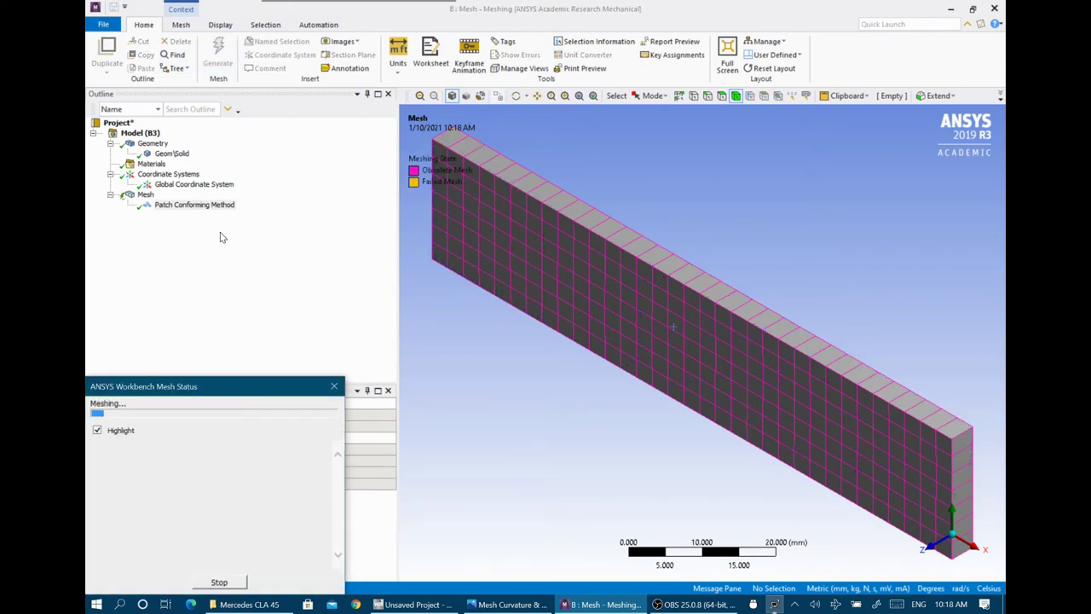
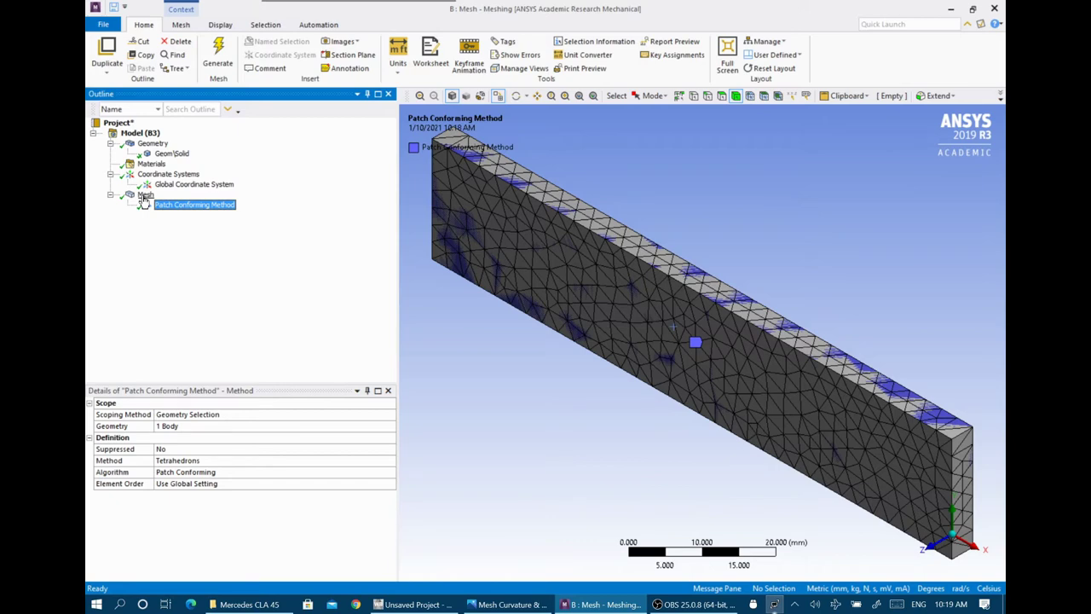
{"action": "left_click", "coordinate": [145, 196]}
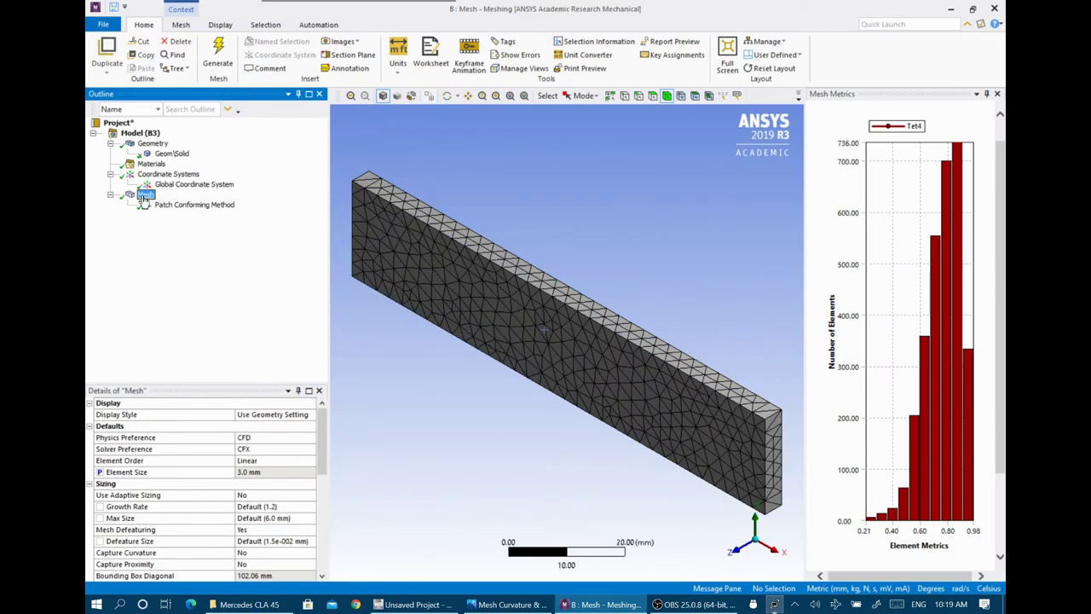
{"action": "left_click_drag", "start_coordinate": [317, 467], "coordinate": [324, 517]}
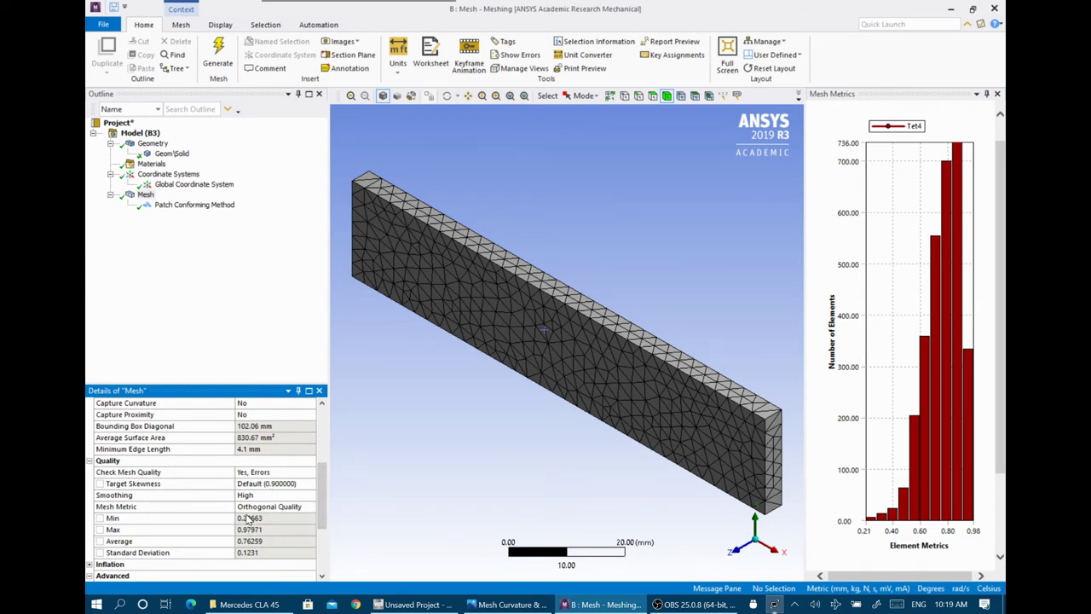
{"action": "left_click_drag", "start_coordinate": [232, 517], "coordinate": [199, 517]}
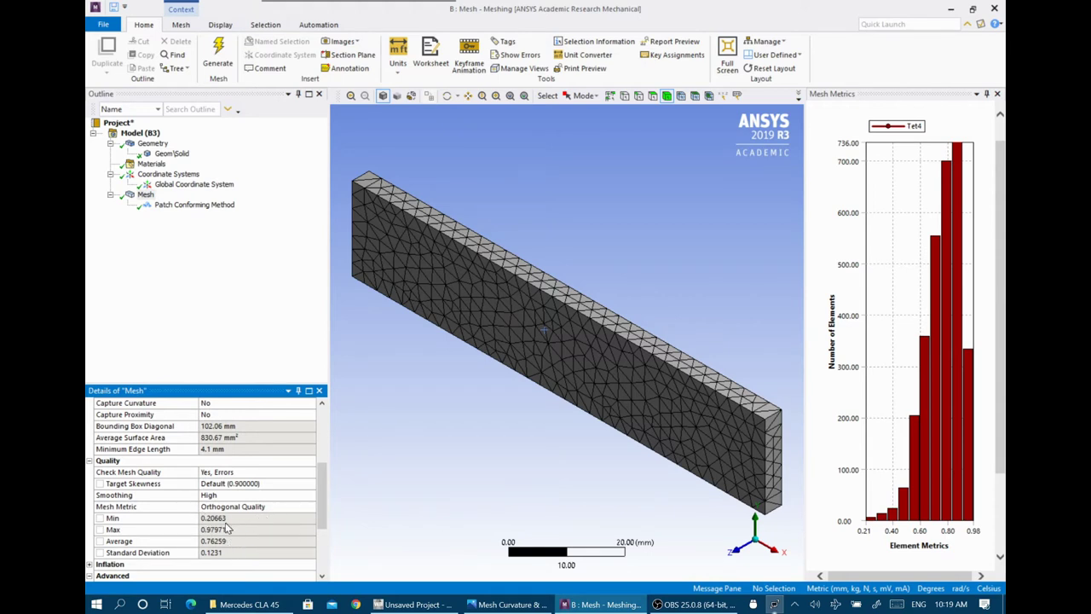
Switch the Mesh Metric to Skewness and check the mesh's maximum skewness
{"action": "left_click", "coordinate": [284, 507]}
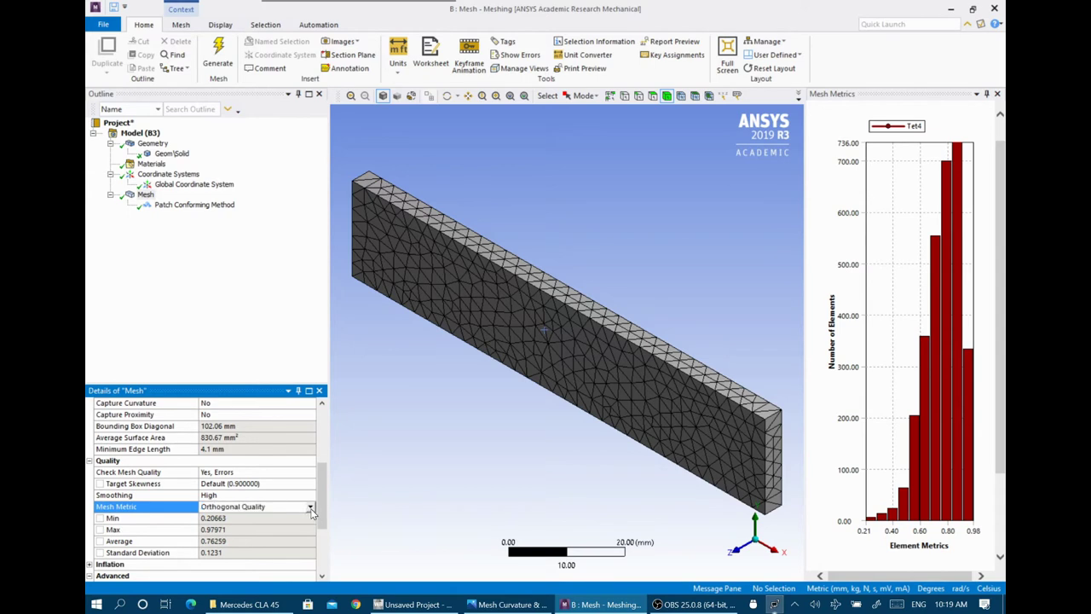
{"action": "left_click", "coordinate": [310, 506]}
{"action": "left_click", "coordinate": [218, 583]}
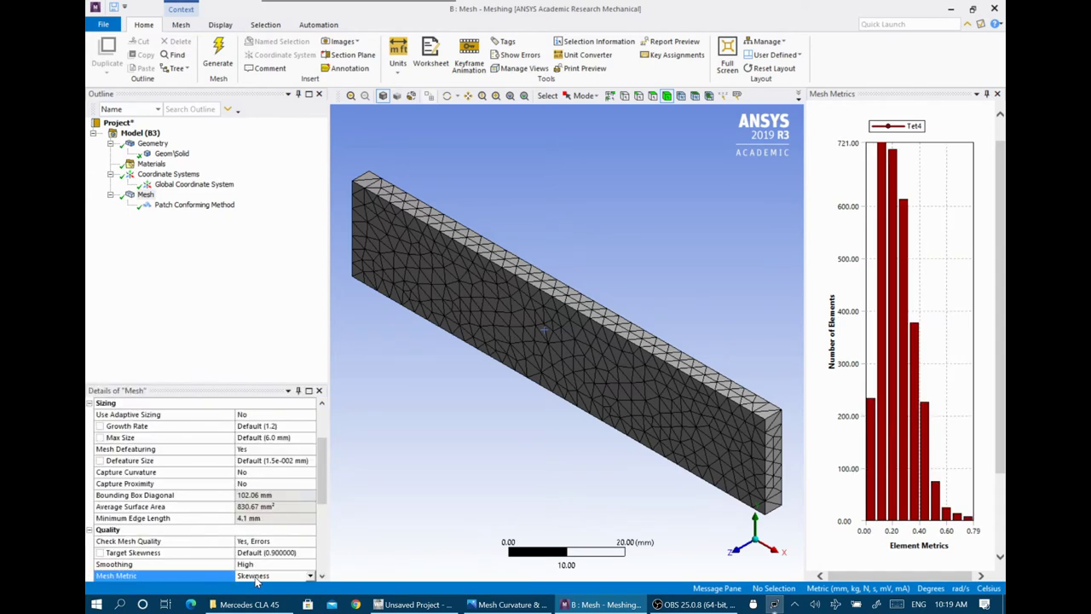
{"action": "scroll", "coordinate": [327, 499], "scroll_direction": "down", "scroll_amount": 3}
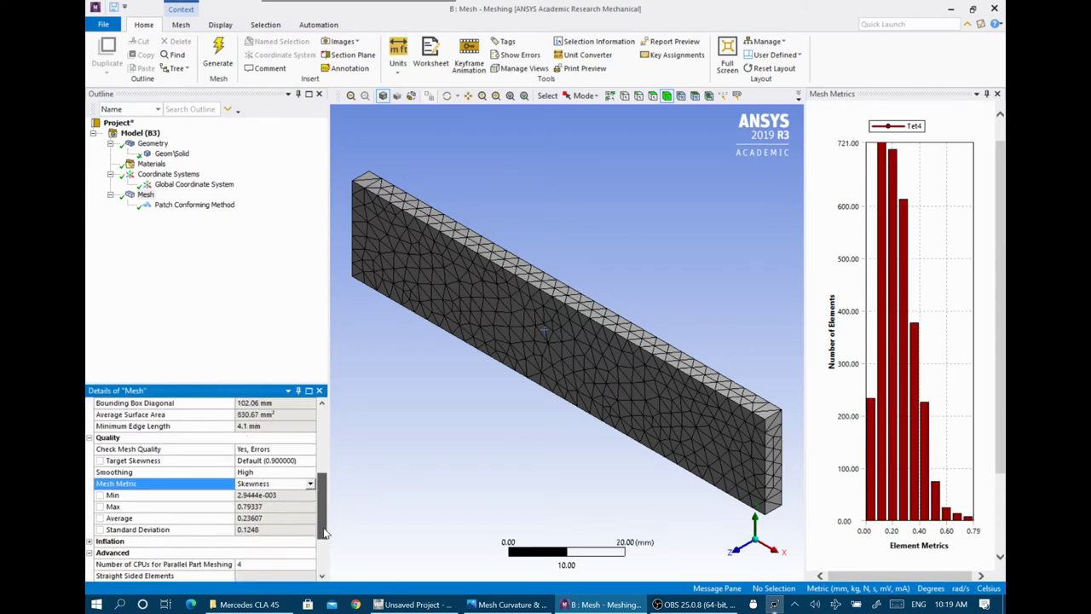
{"action": "left_click", "coordinate": [201, 508]}
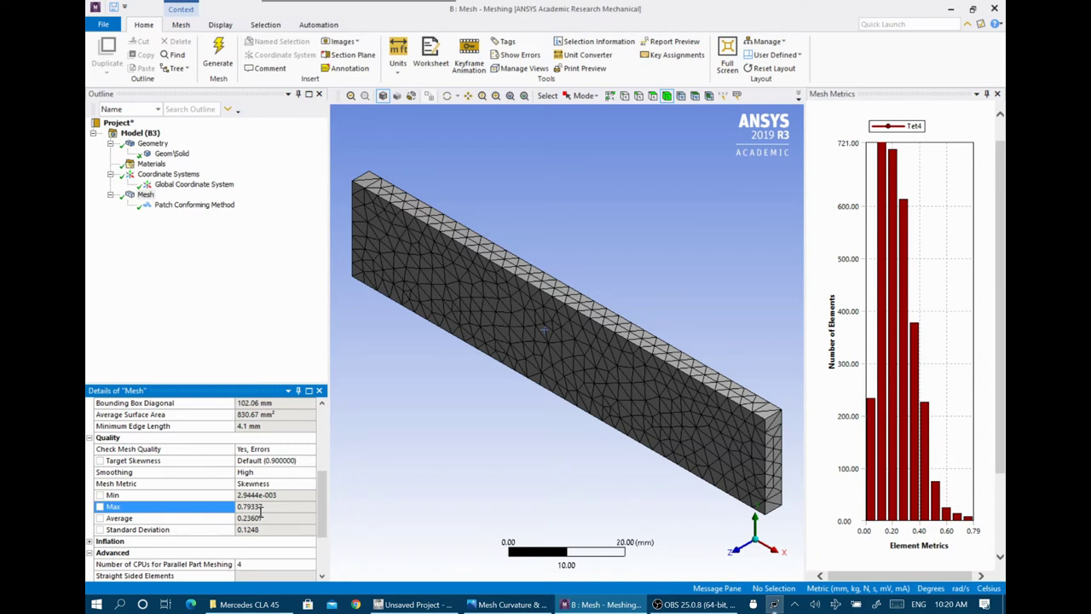
Delete the Patch Conforming Method from the mesh
{"action": "left_click", "coordinate": [170, 206]}
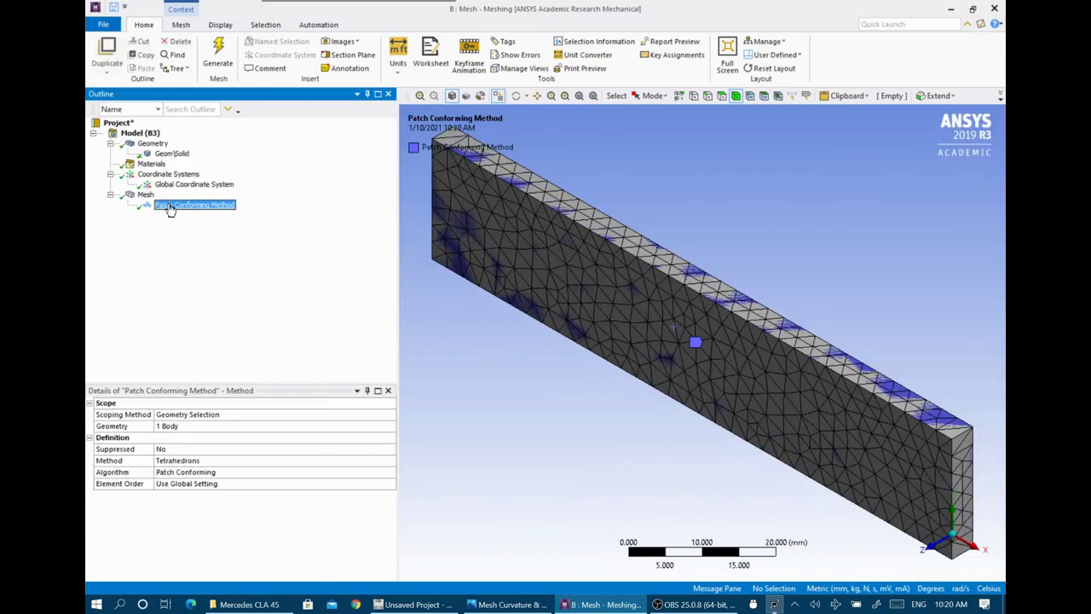
{"action": "right_click", "coordinate": [180, 206]}
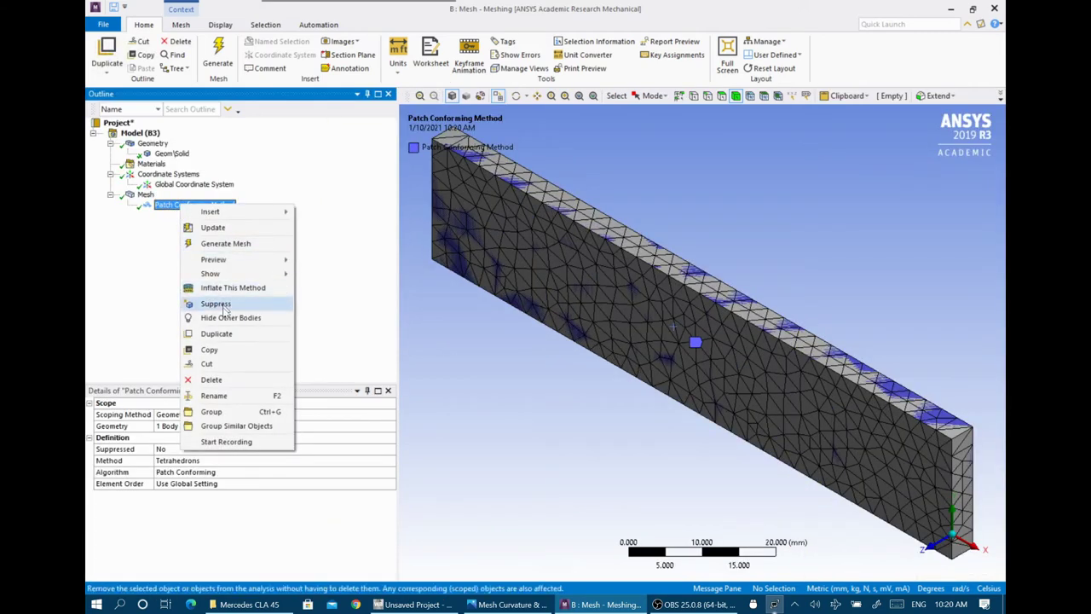
{"action": "left_click", "coordinate": [220, 380]}
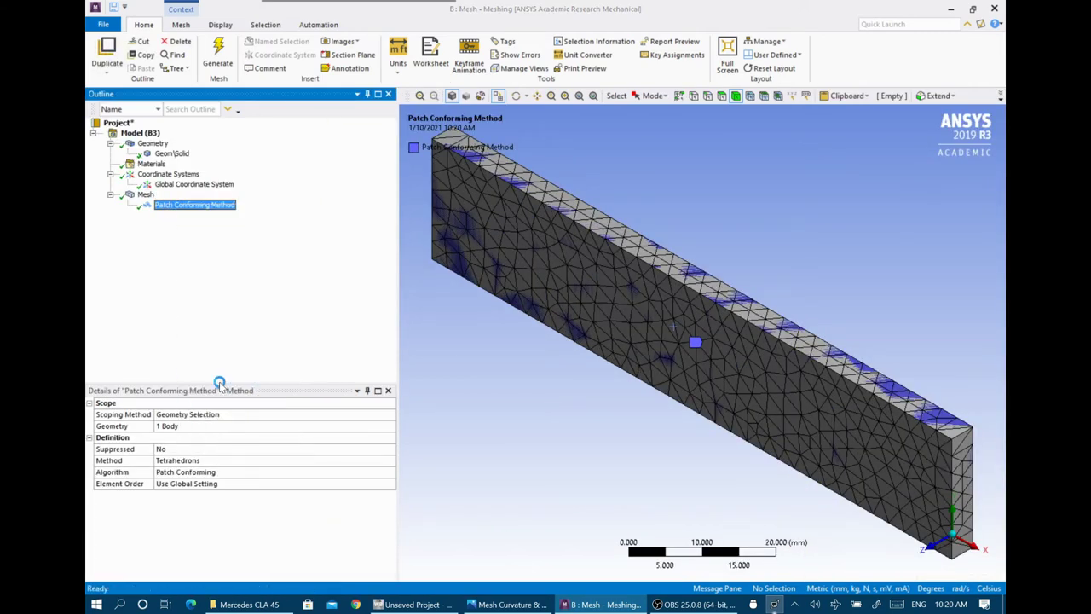
{"action": "left_click", "coordinate": [533, 348]}
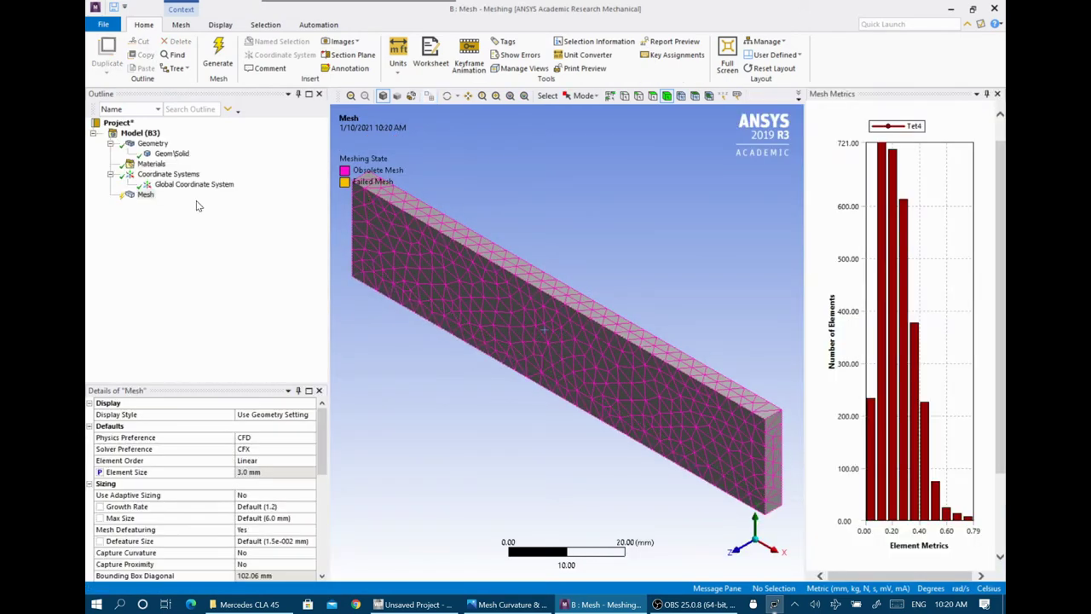
Insert a Sizing control under Mesh and scope it to the solid body
{"action": "right_click", "coordinate": [147, 195]}
{"action": "mouse_move", "coordinate": [212, 201]}
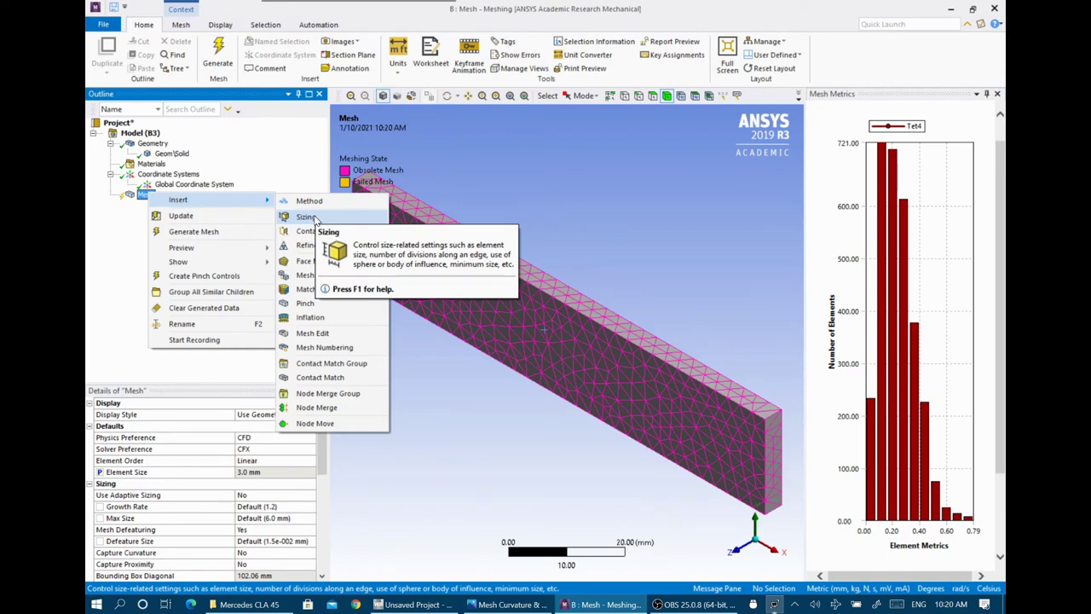
{"action": "left_click", "coordinate": [305, 217]}
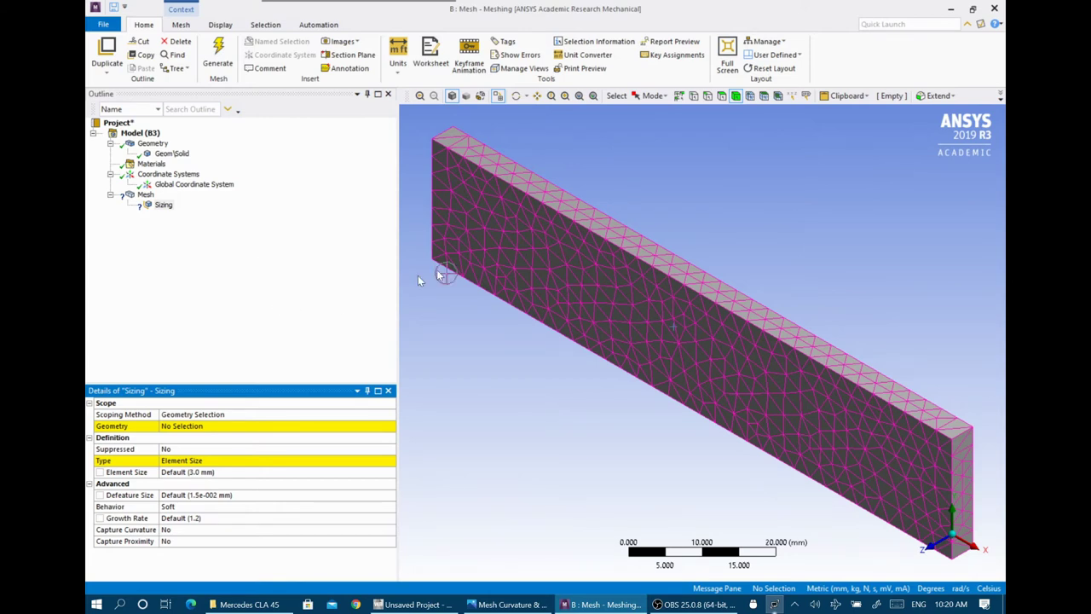
{"action": "left_click", "coordinate": [545, 232]}
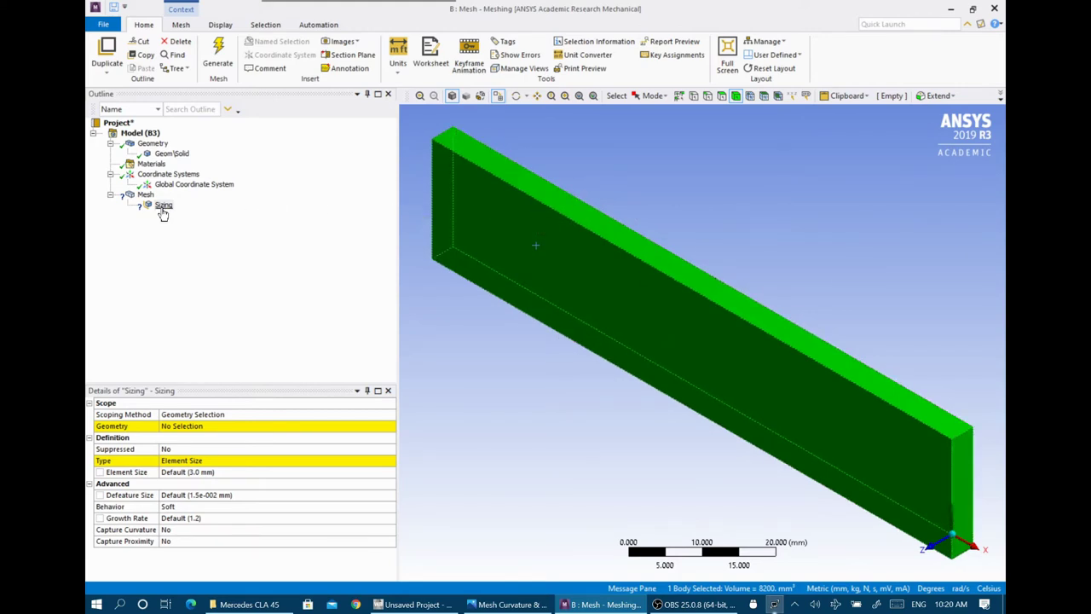
{"action": "left_click", "coordinate": [185, 428]}
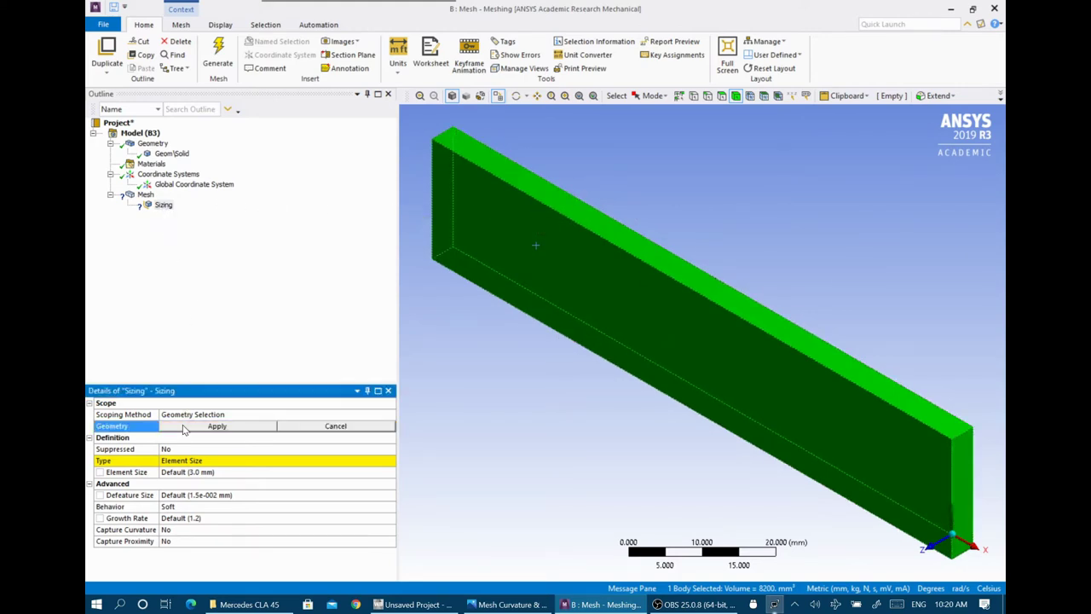
{"action": "left_click", "coordinate": [184, 429]}
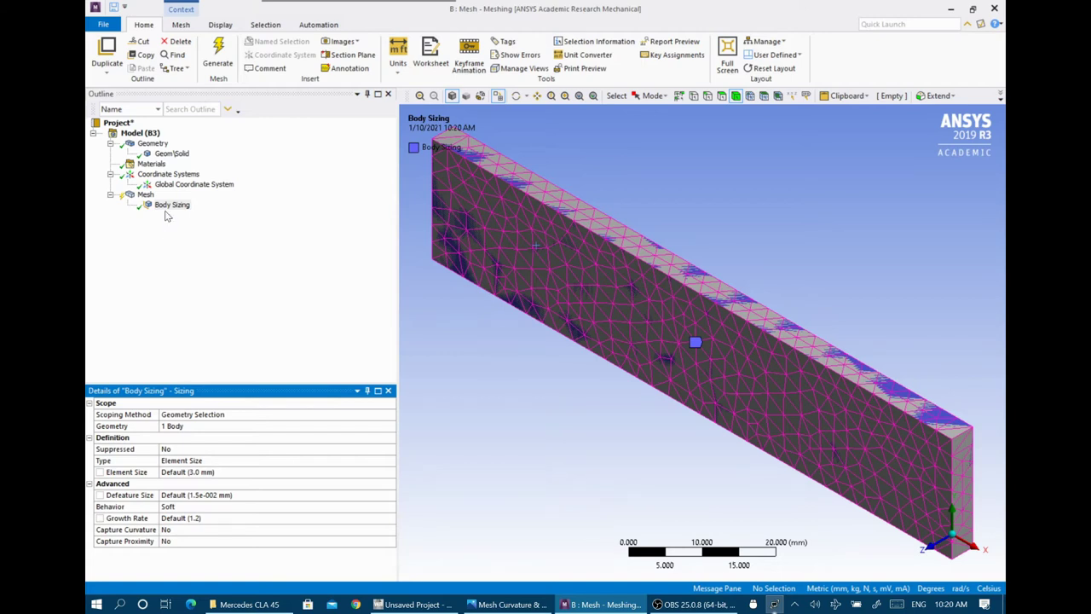
Rescope the sizing control from the solid body to the plate's large front face
{"action": "left_click", "coordinate": [165, 209]}
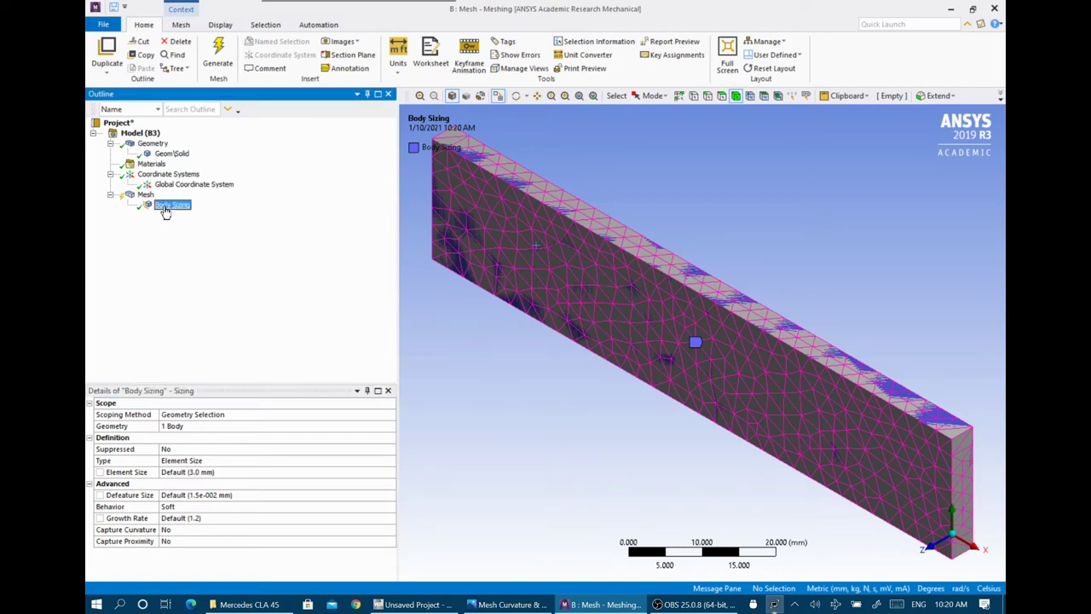
{"action": "left_click", "coordinate": [174, 426]}
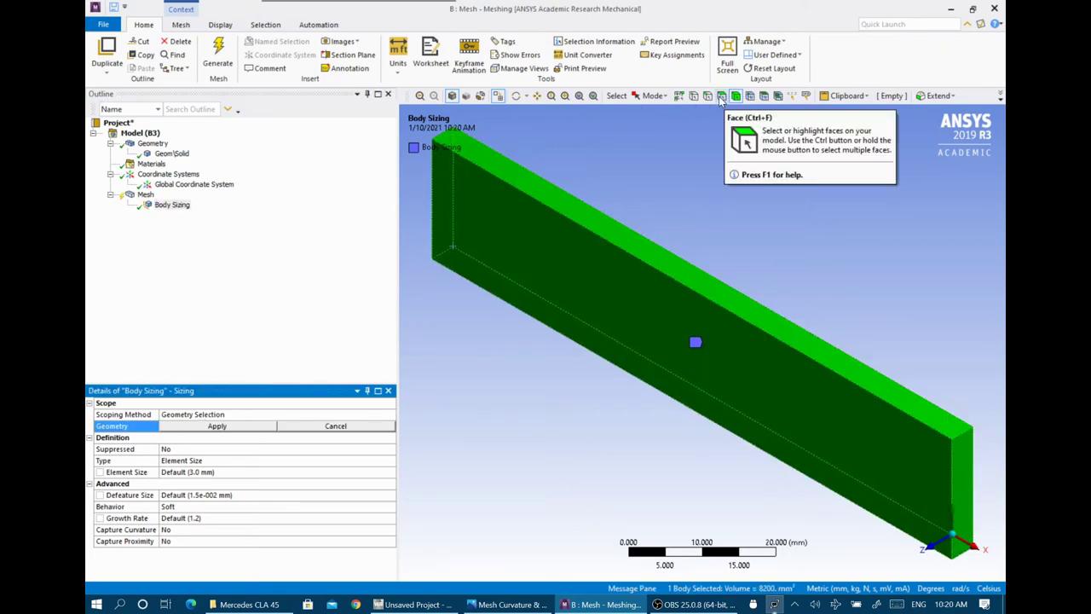
{"action": "left_click", "coordinate": [722, 98]}
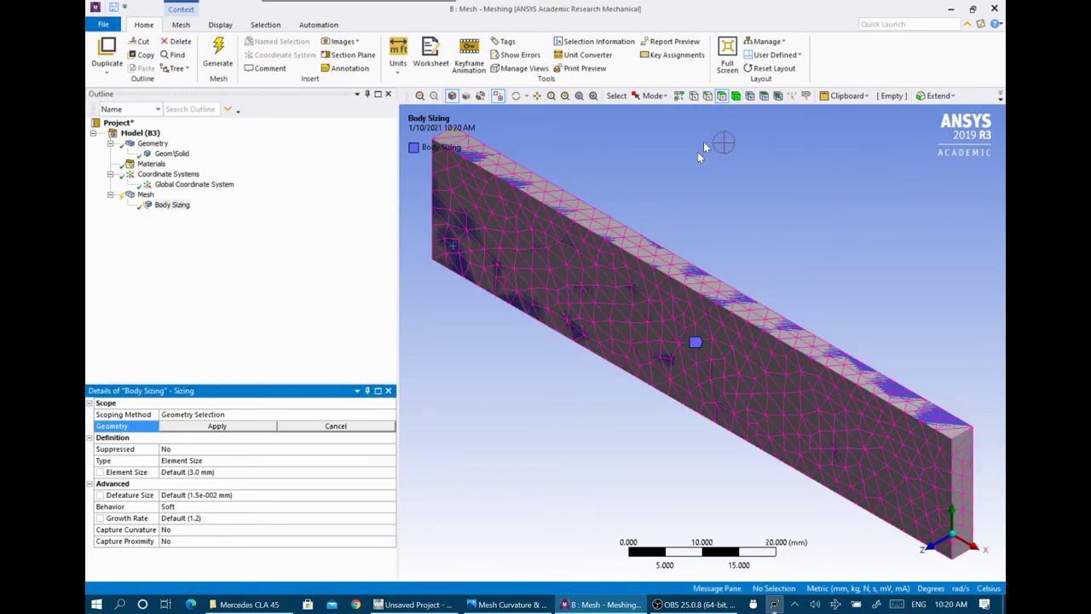
{"action": "left_click", "coordinate": [602, 286]}
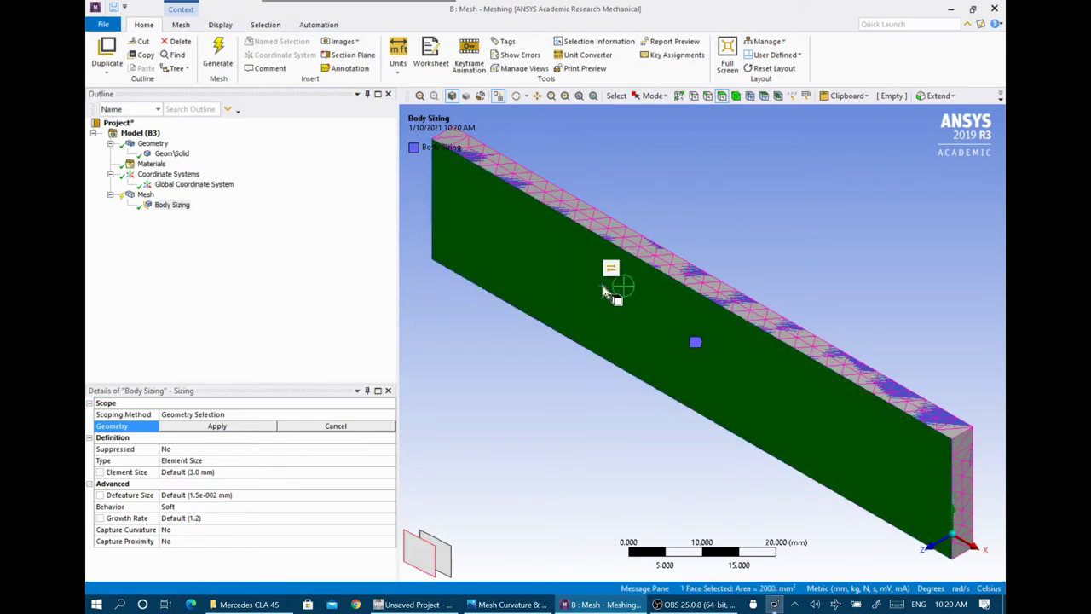
{"action": "left_click", "coordinate": [187, 428]}
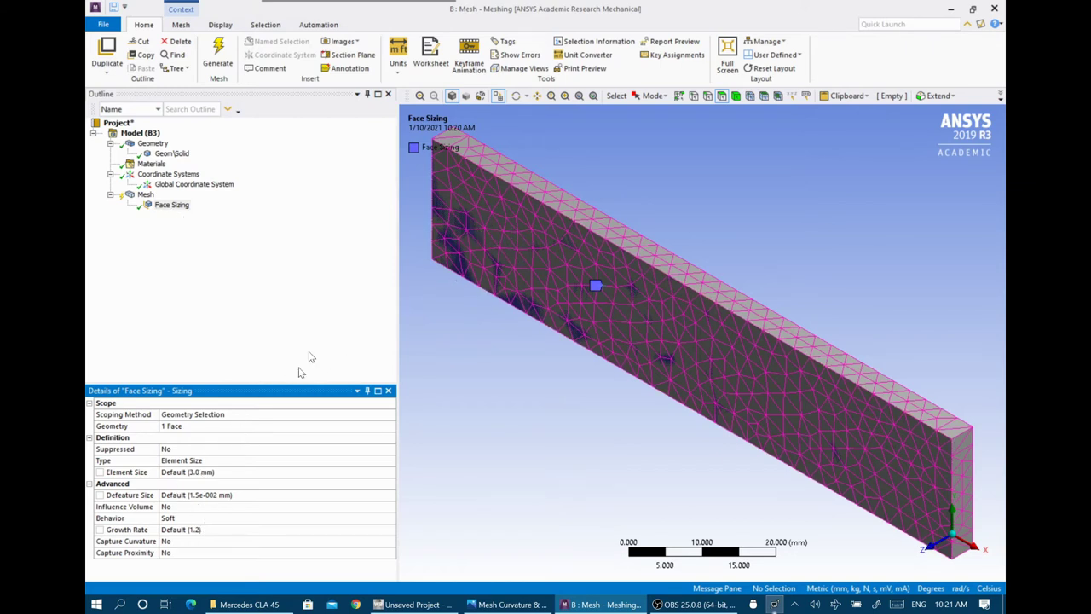
Rescope the sizing control from the front face to that face's long upper edge
{"action": "left_click", "coordinate": [708, 97]}
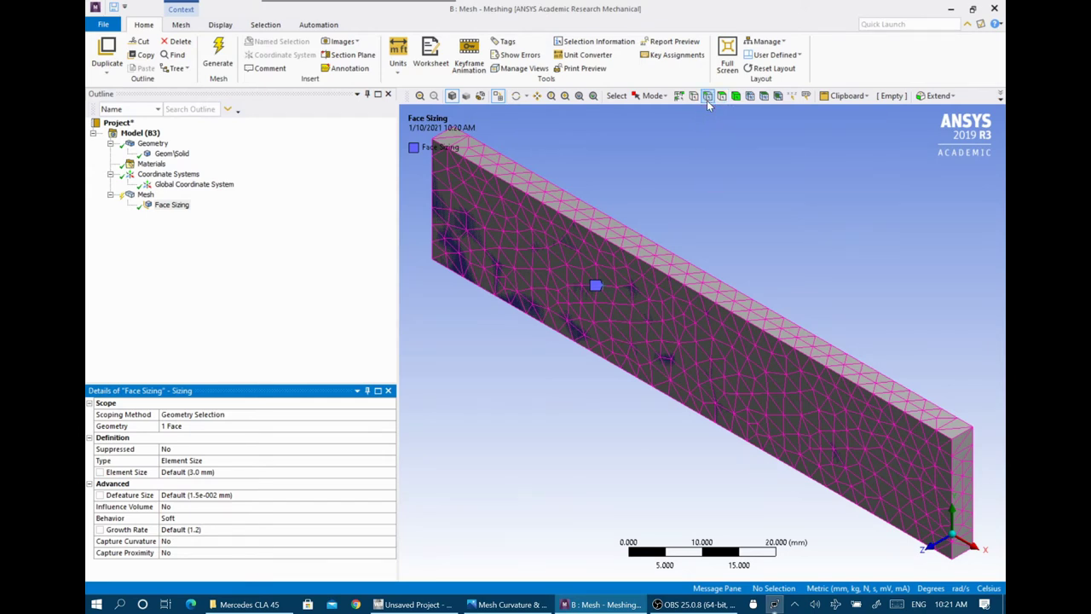
{"action": "left_click", "coordinate": [621, 259]}
{"action": "left_click", "coordinate": [191, 426]}
{"action": "left_click", "coordinate": [184, 425]}
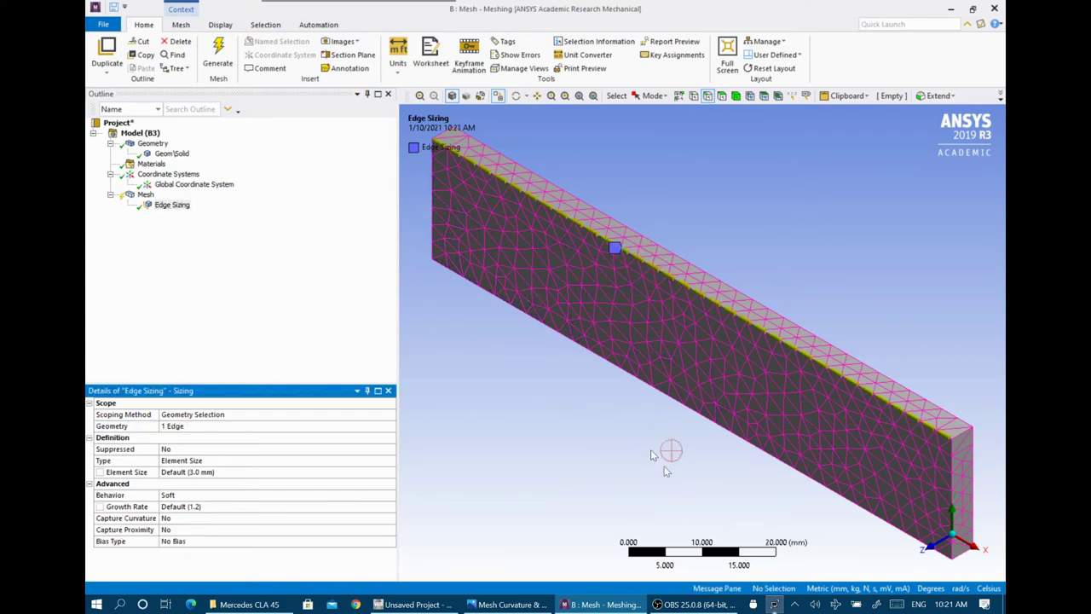
Inspect the divisions along the sized edge in a front view and check the global element size
{"action": "left_click", "coordinate": [933, 546]}
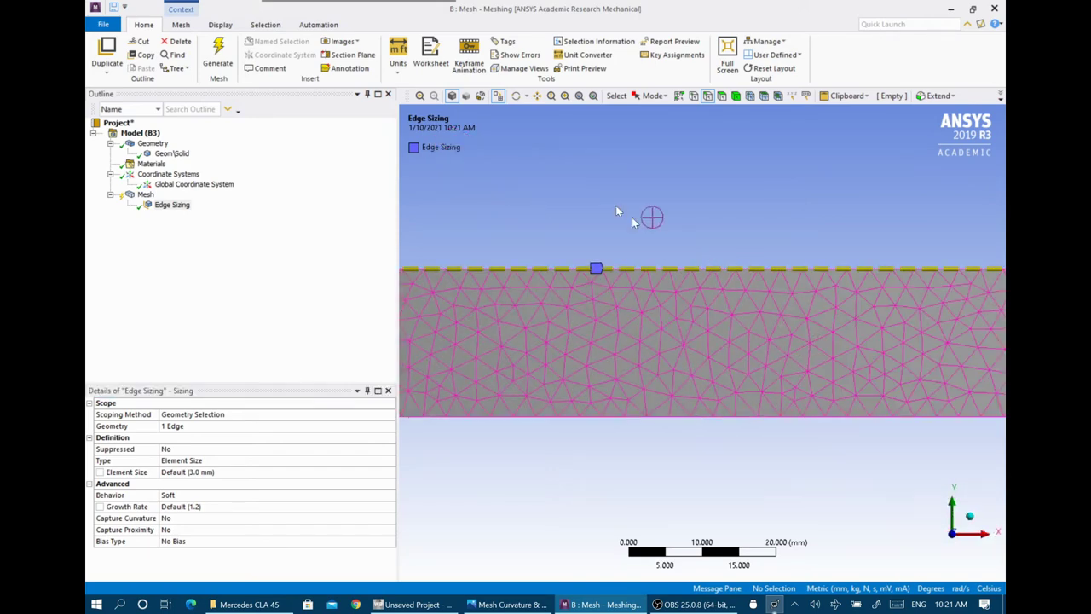
{"action": "left_click", "coordinate": [564, 96]}
{"action": "left_click_drag", "start_coordinate": [609, 234], "coordinate": [738, 322]}
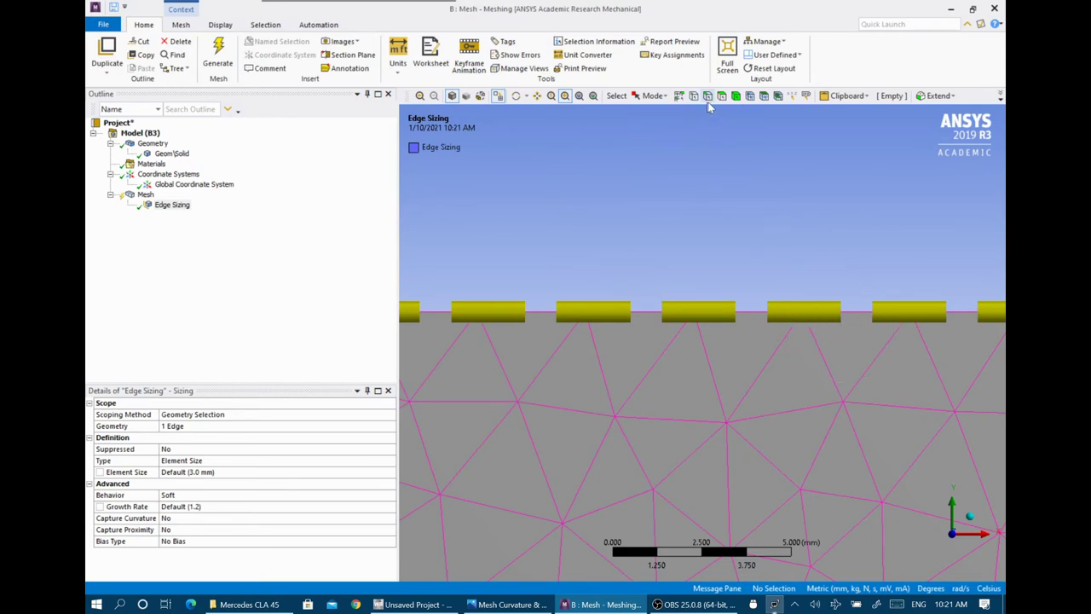
{"action": "left_click", "coordinate": [579, 95]}
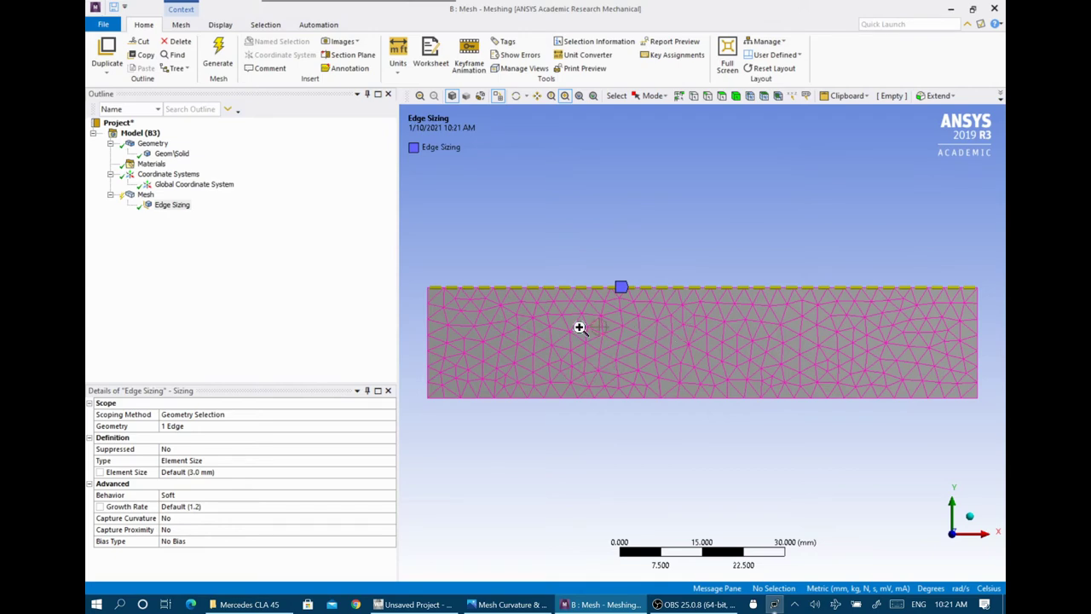
{"action": "left_click", "coordinate": [143, 195]}
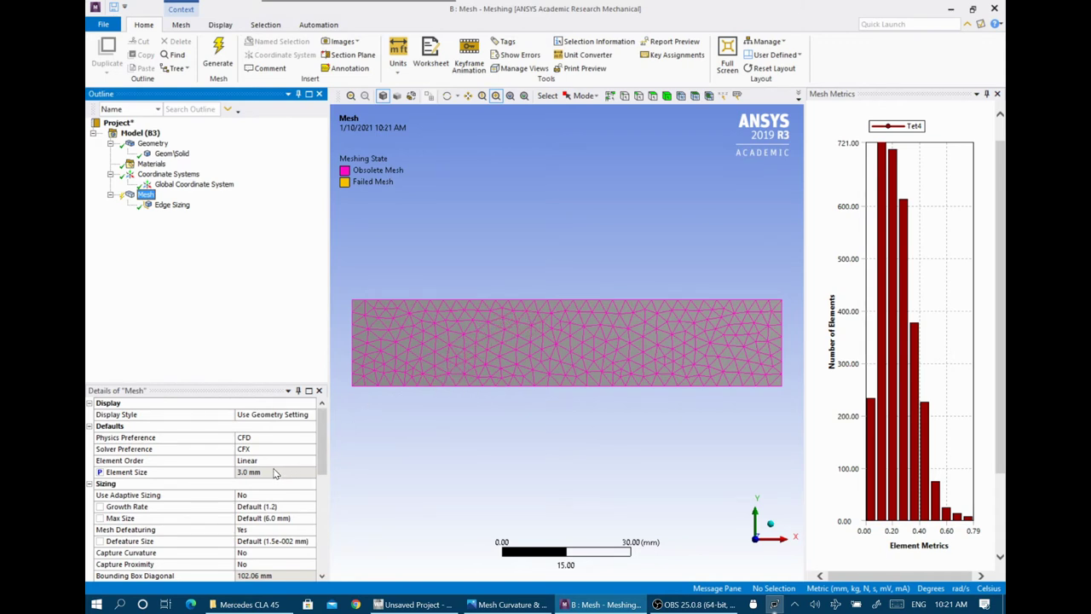
Rescope the edge sizing control to the whole solid body
{"action": "left_click", "coordinate": [172, 206]}
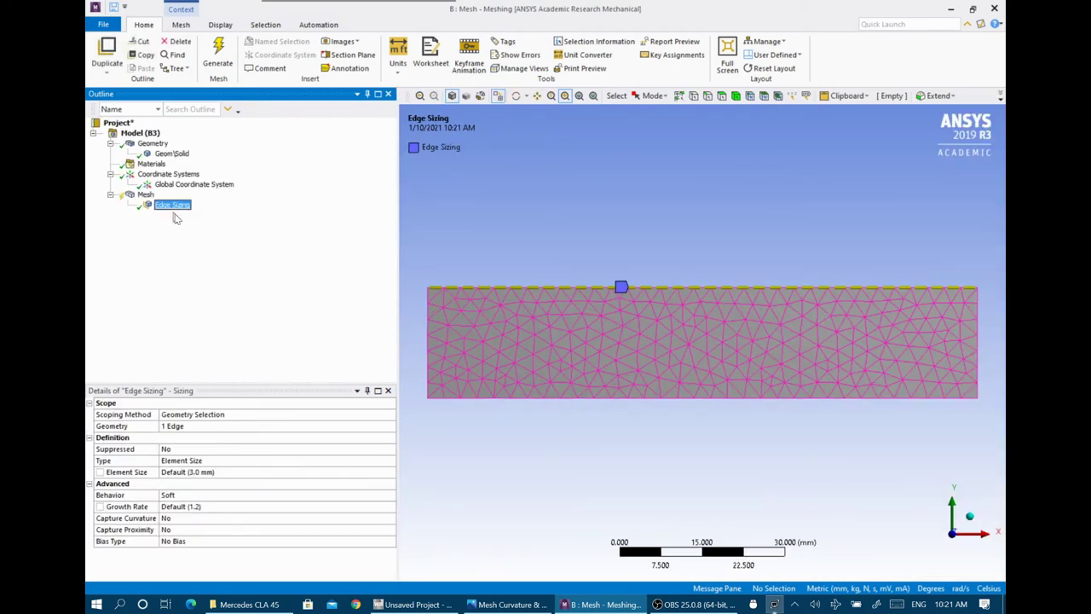
{"action": "left_click", "coordinate": [737, 97]}
{"action": "left_click", "coordinate": [679, 333]}
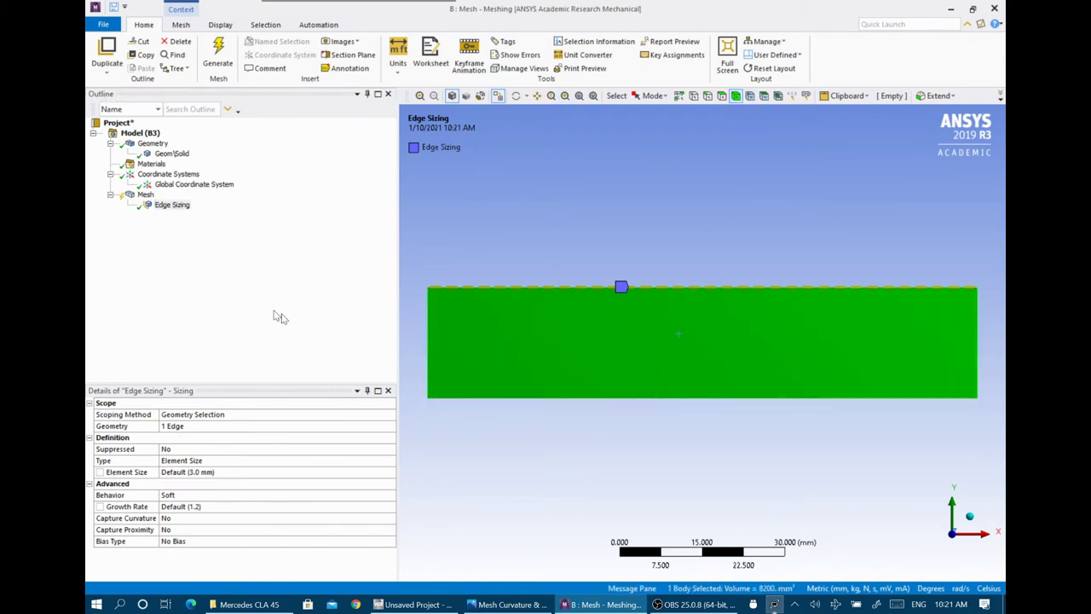
{"action": "left_click", "coordinate": [179, 426]}
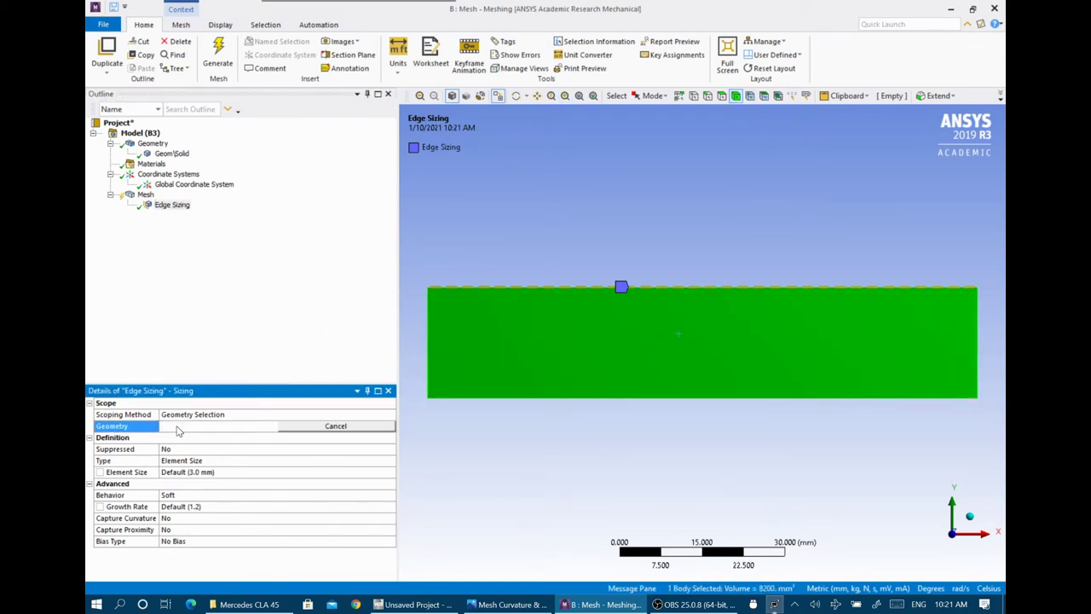
{"action": "left_click", "coordinate": [178, 428]}
Set the body sizing's element size to 1 mm and generate the mesh
{"action": "left_click", "coordinate": [196, 474]}
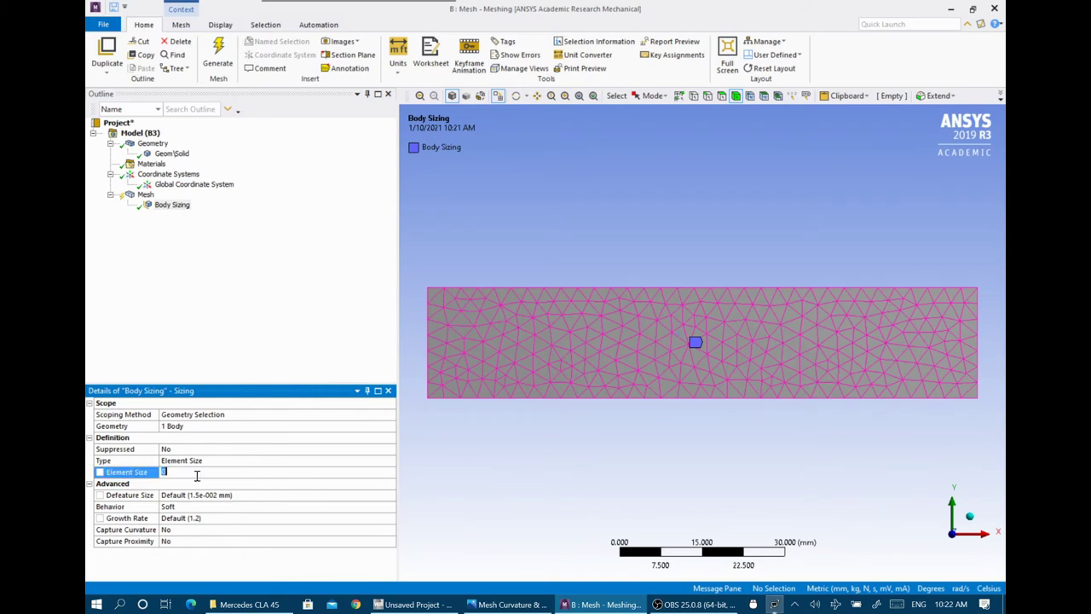
{"action": "type", "text": "1"}
{"action": "key", "text": "Return"}
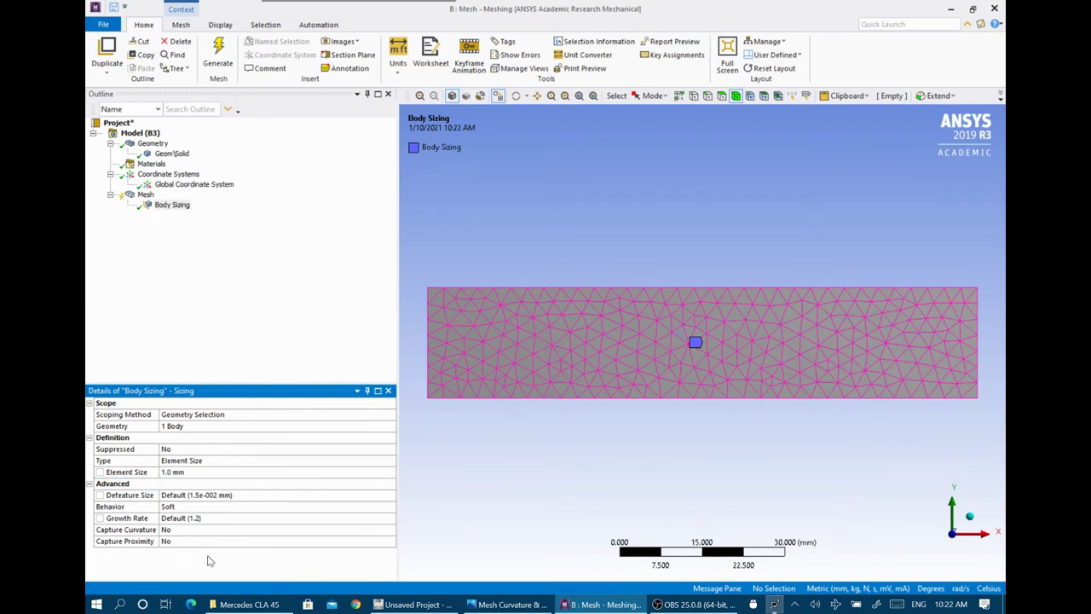
{"action": "left_click", "coordinate": [218, 56]}
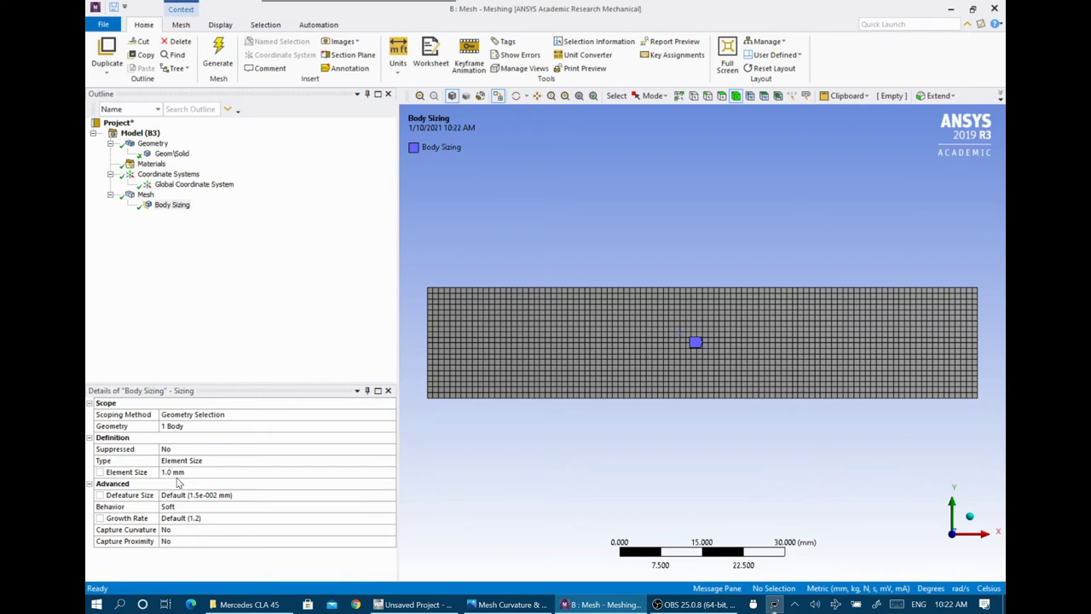
Compare the global mesh element size with the element size of the body sizing control
{"action": "left_click", "coordinate": [148, 201]}
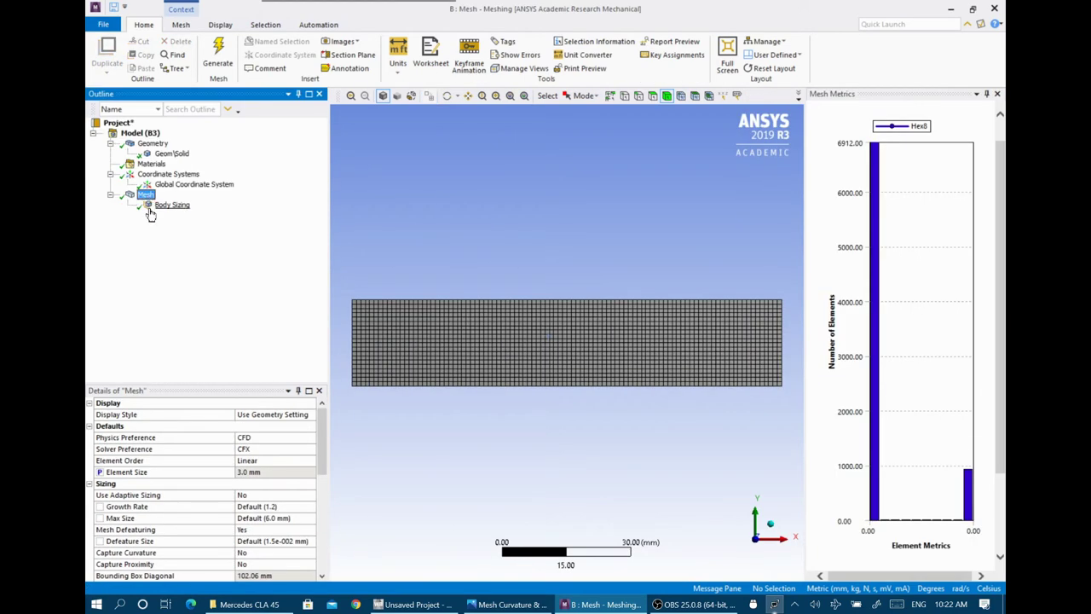
{"action": "left_click", "coordinate": [162, 211]}
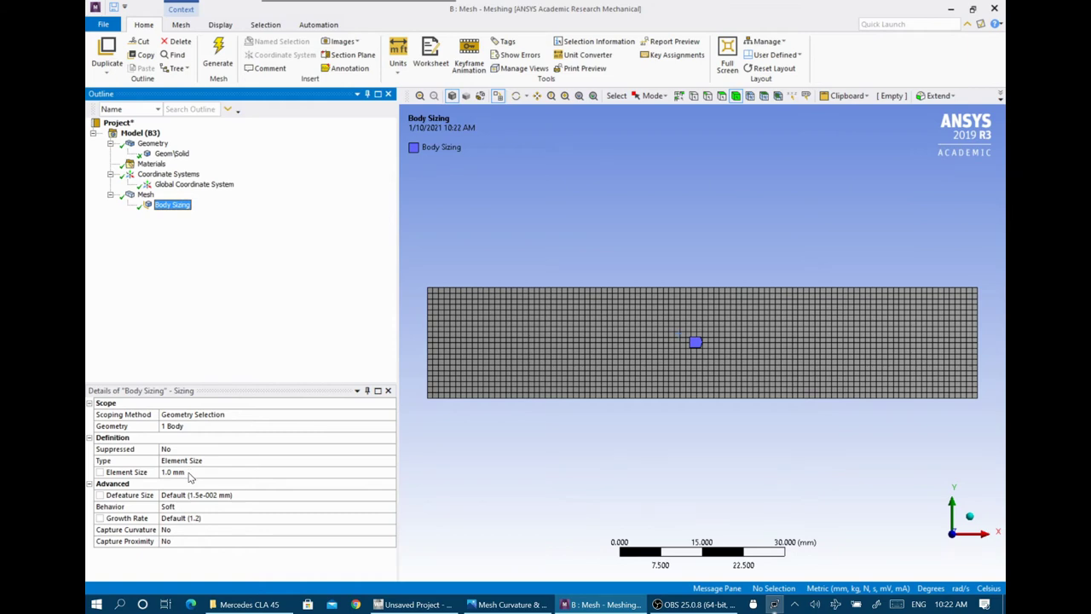
{"action": "left_click", "coordinate": [145, 196]}
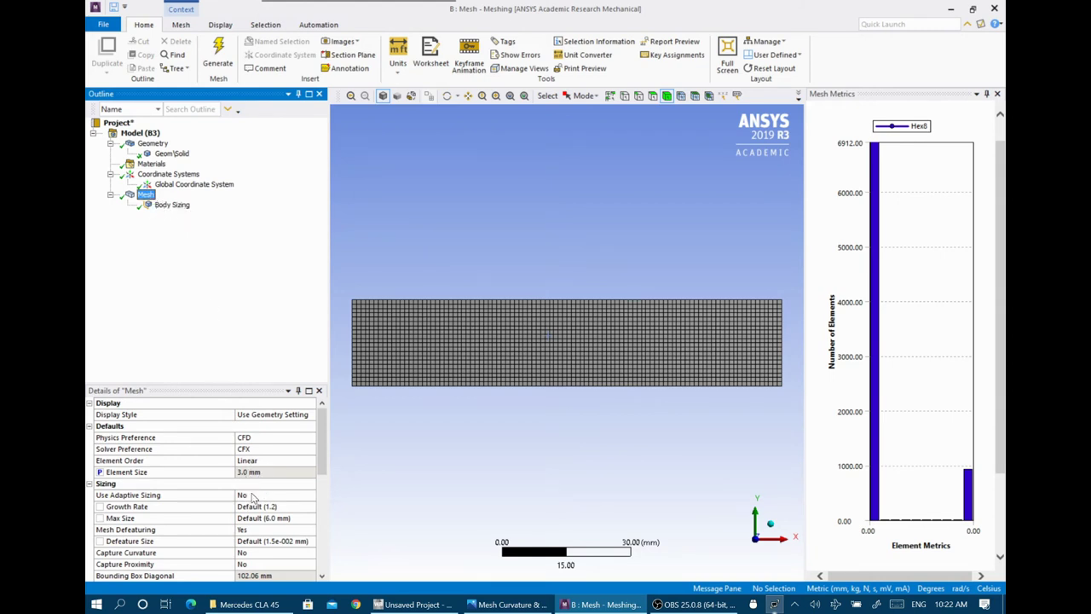
{"action": "left_click", "coordinate": [170, 205]}
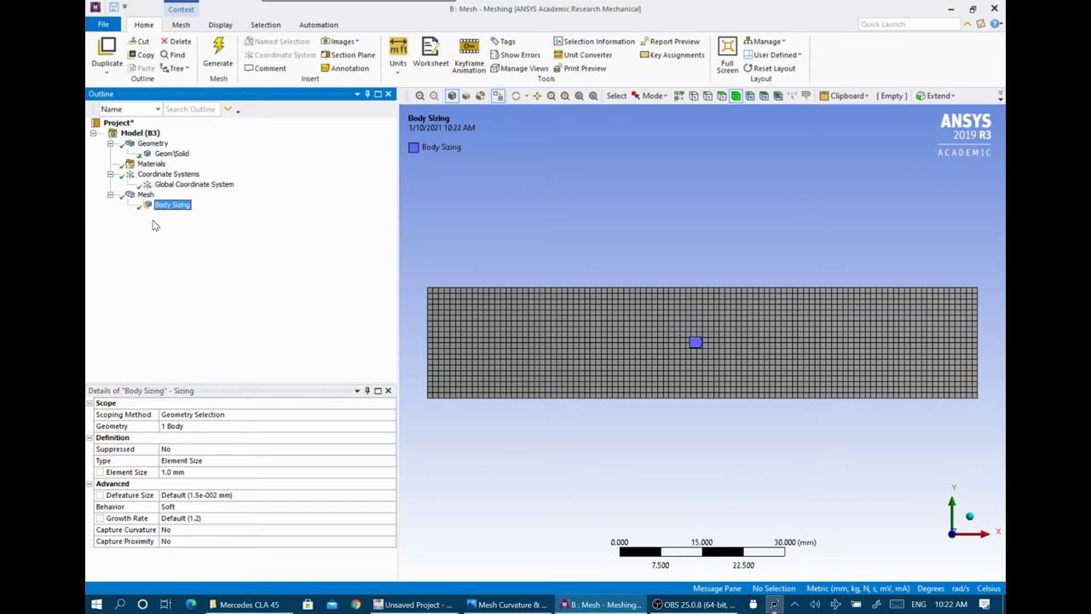
Switch to Photos and bring up the bounded boundary layer thickness figure
{"action": "right_click", "coordinate": [146, 197]}
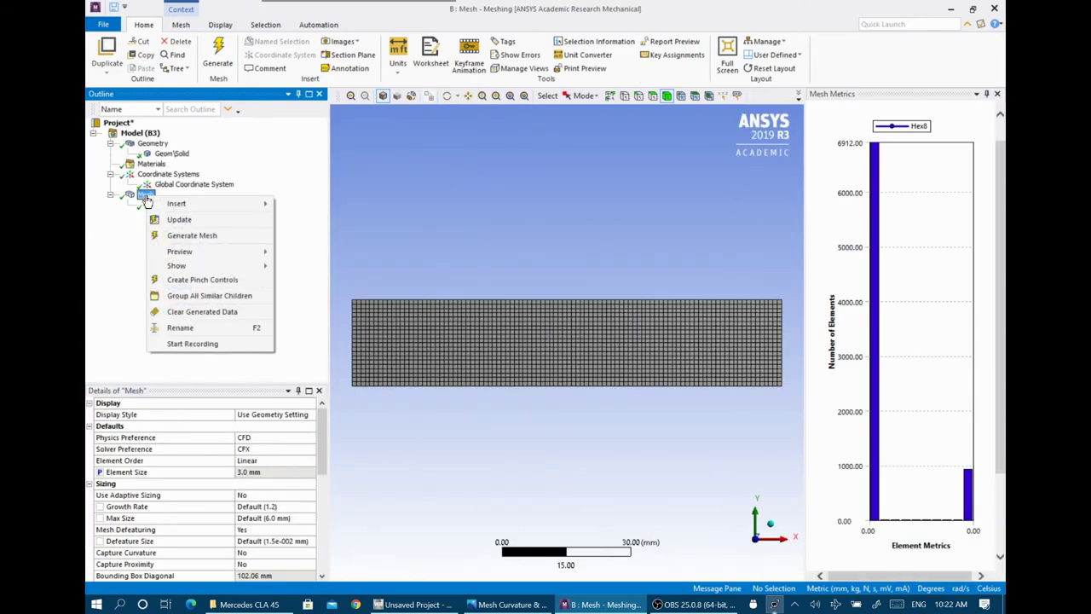
{"action": "mouse_move", "coordinate": [192, 206]}
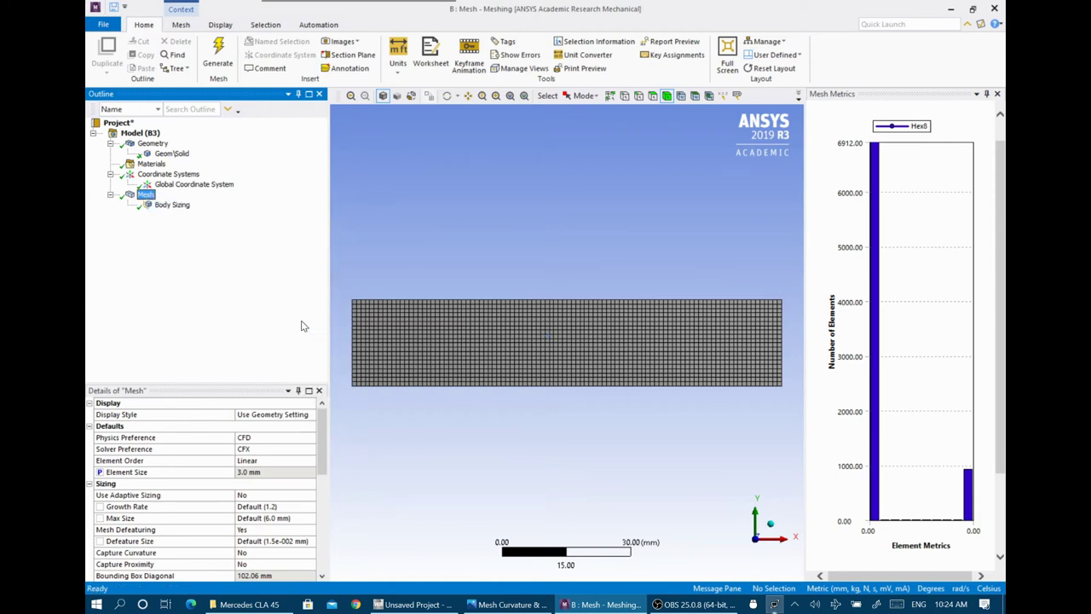
{"action": "left_click", "coordinate": [305, 323]}
{"action": "left_click", "coordinate": [508, 604]}
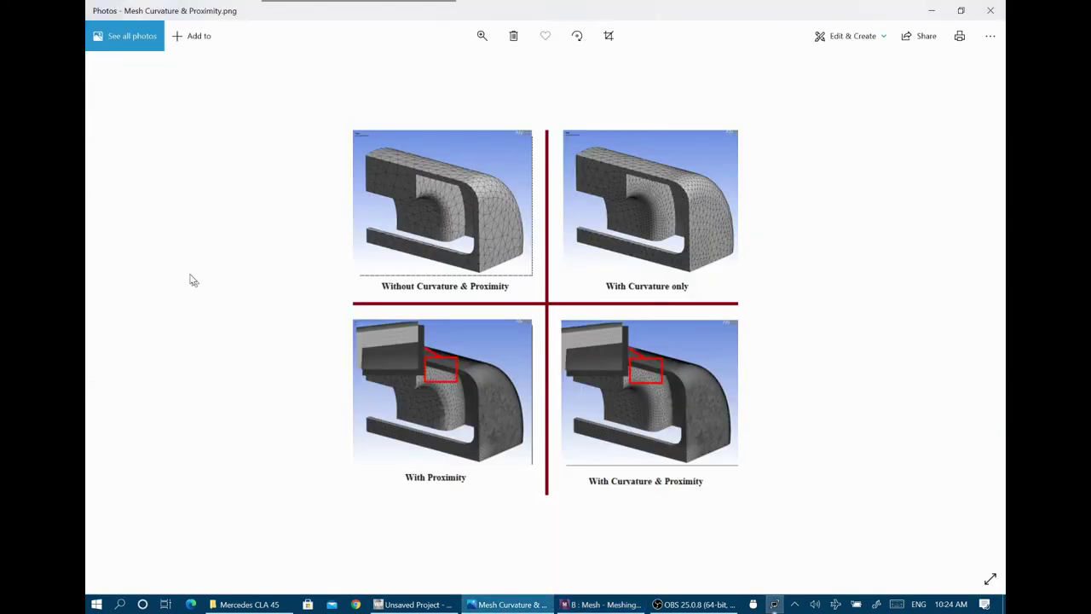
{"action": "left_click", "coordinate": [127, 311]}
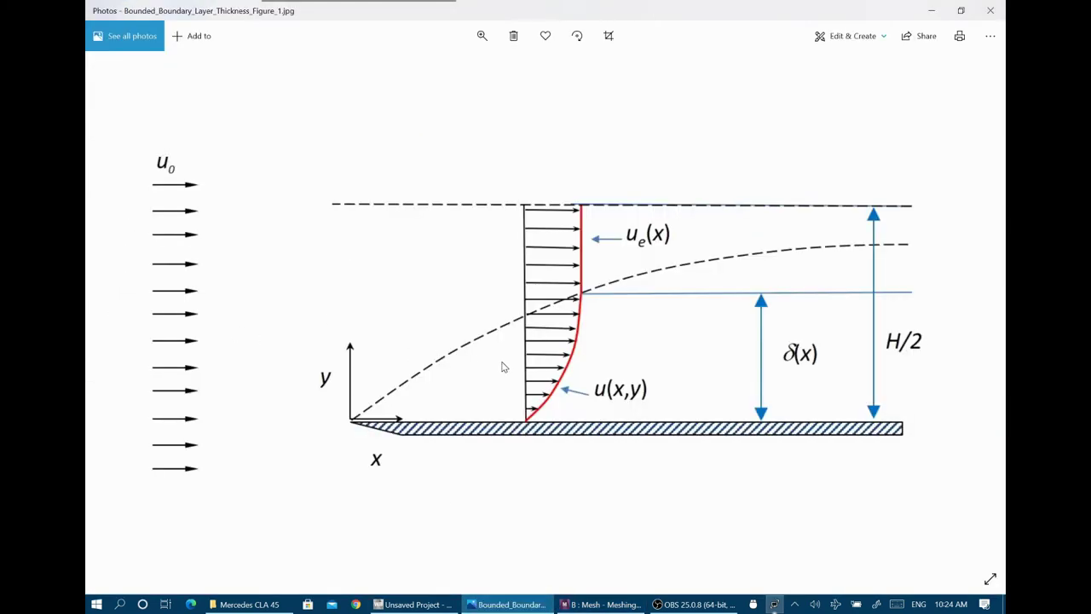
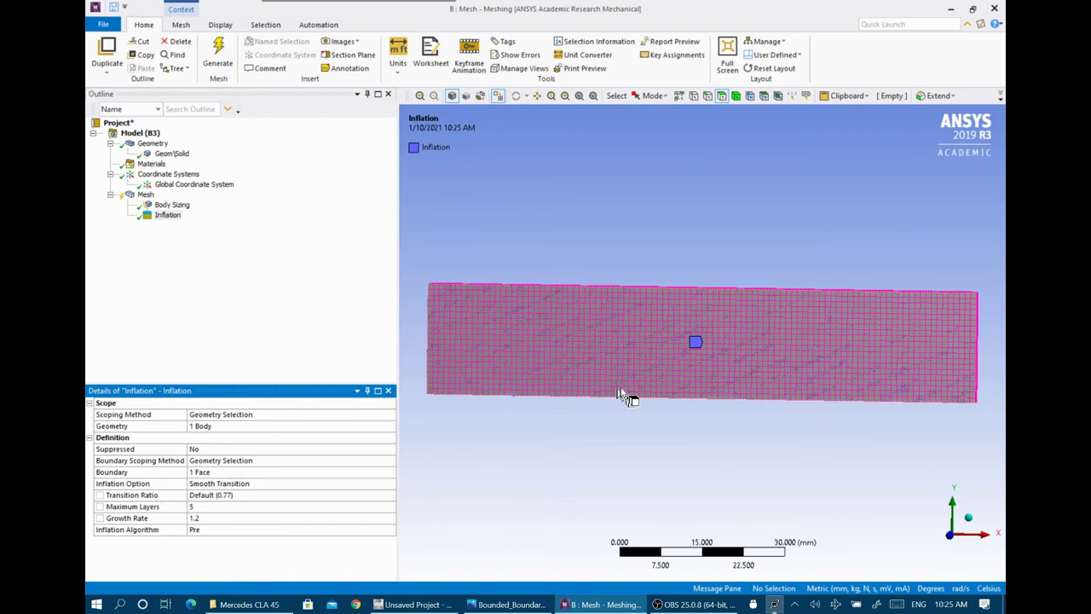
Generate the mesh with the inflation control applied to the solid body's long bottom face
{"action": "mouse_move", "coordinate": [579, 402]}
{"action": "middle_mouse_down"}
{"action": "mouse_move", "coordinate": [601, 394]}
{"action": "mouse_move", "coordinate": [597, 402]}
{"action": "middle_mouse_up"}
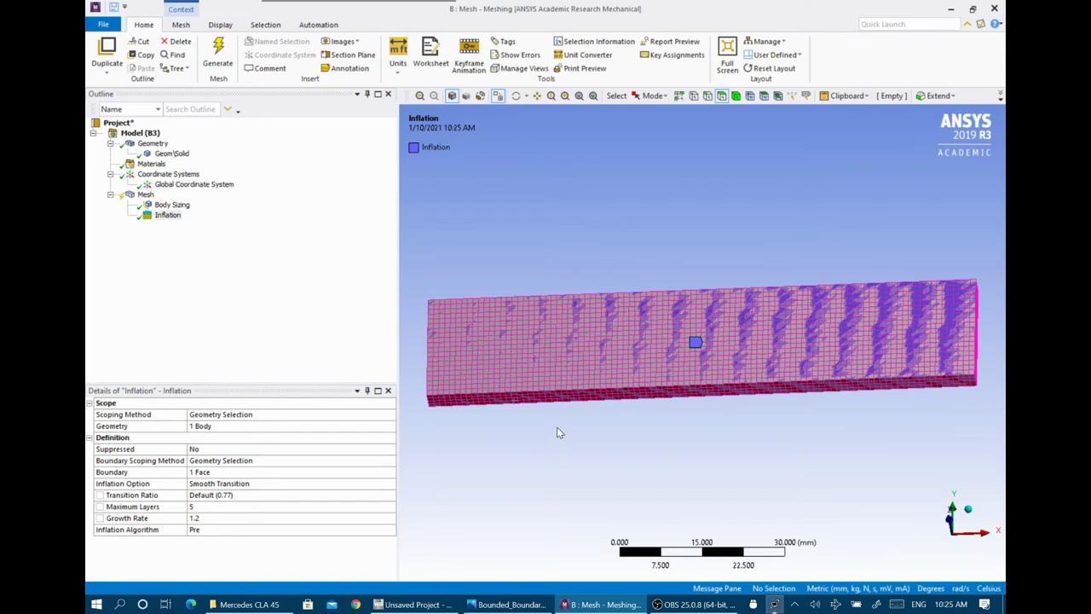
{"action": "left_click", "coordinate": [148, 196]}
{"action": "right_click", "coordinate": [147, 196]}
{"action": "mouse_move", "coordinate": [177, 203]}
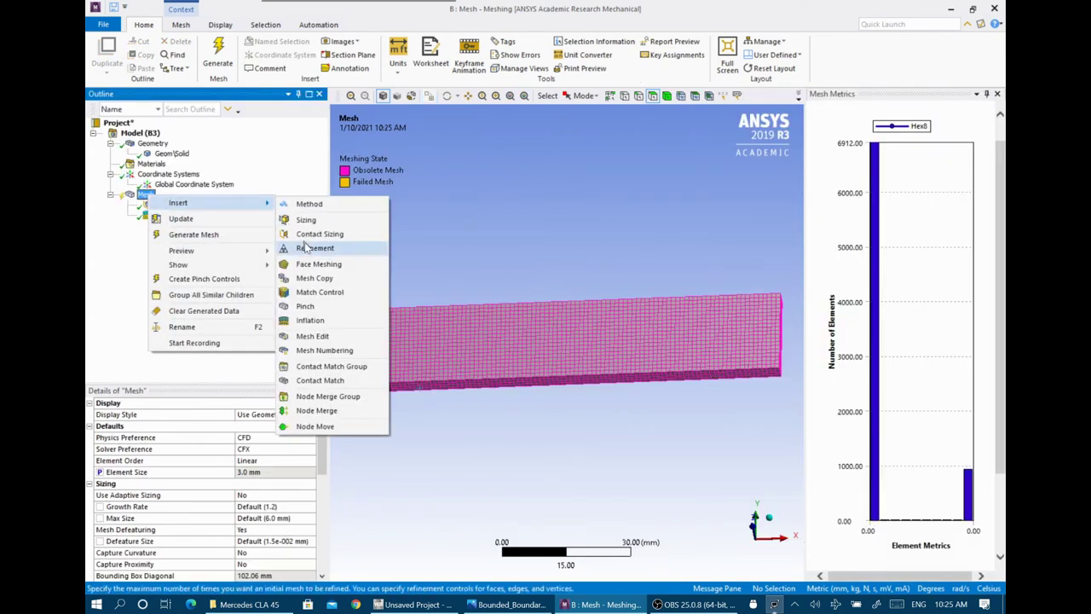
{"action": "left_click", "coordinate": [312, 320]}
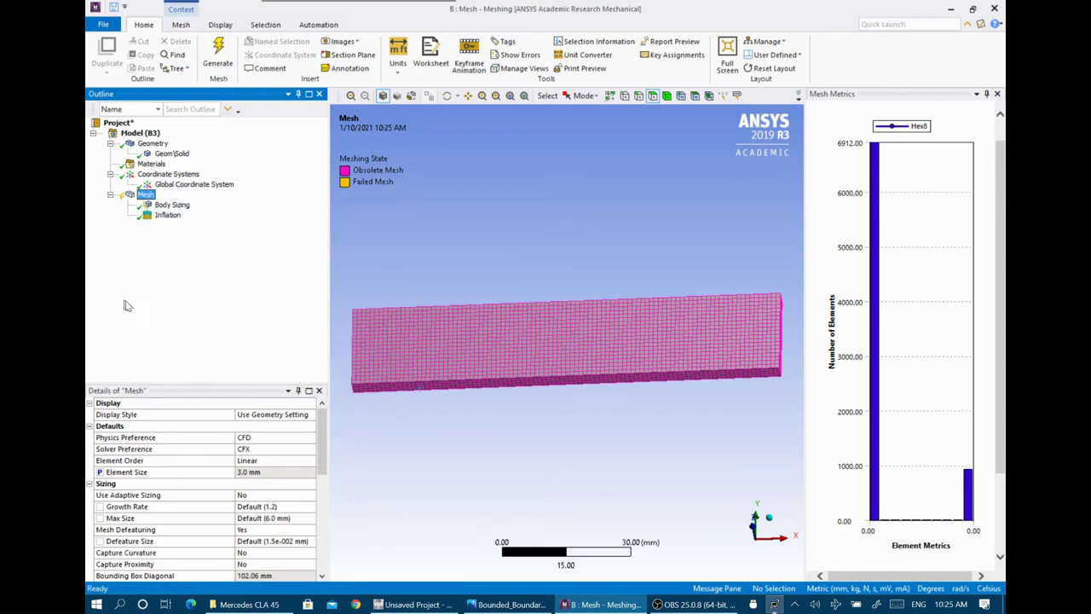
{"action": "left_click", "coordinate": [219, 75]}
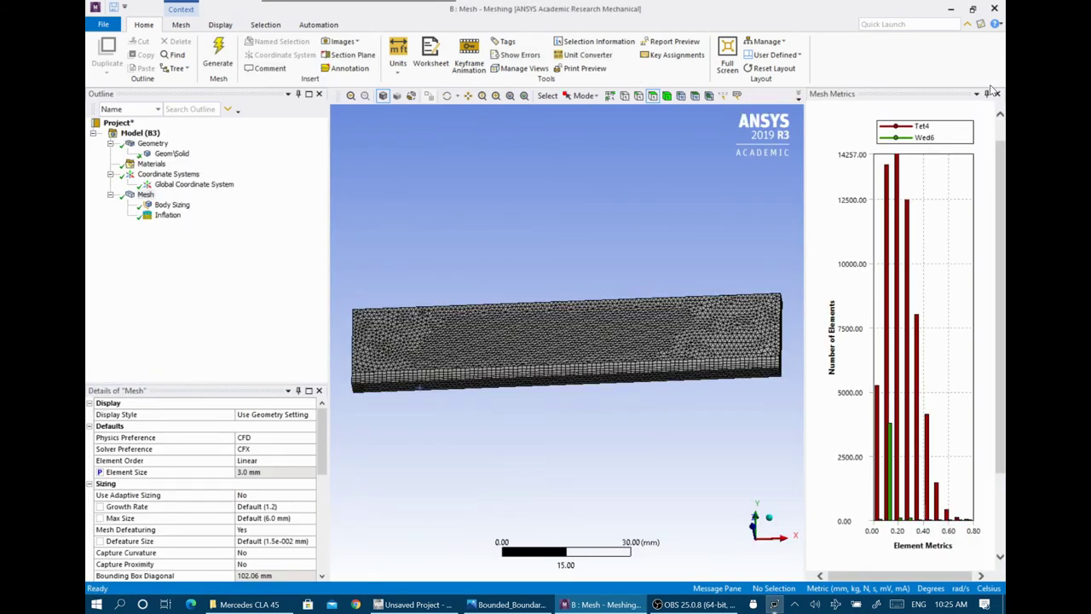
Close the mesh metrics chart and inspect the inflation layers at the body's lower-left corner in a front view
{"action": "left_click", "coordinate": [997, 95]}
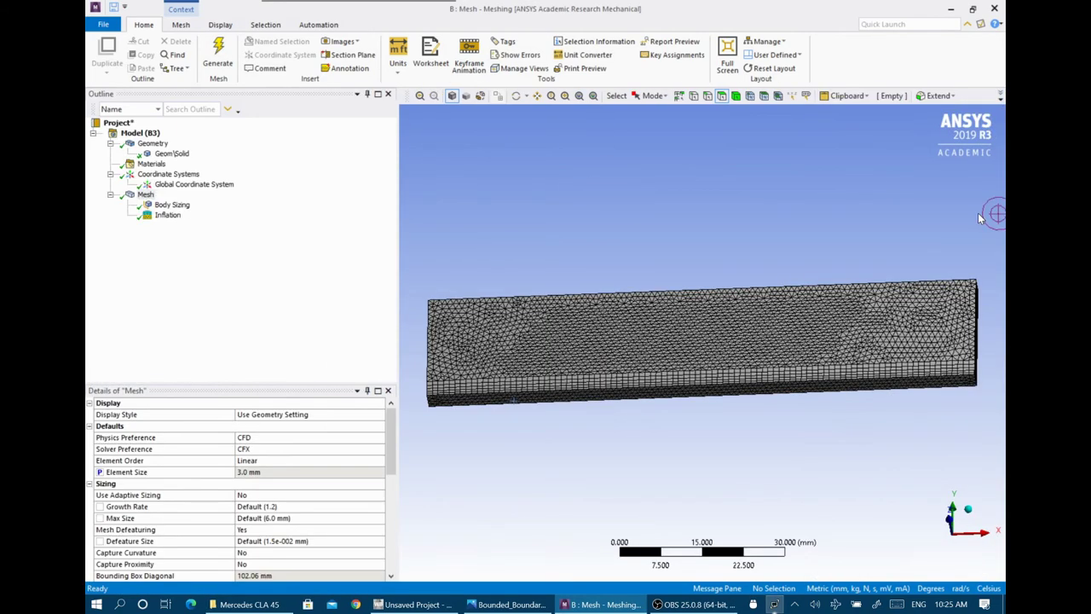
{"action": "left_click", "coordinate": [951, 522]}
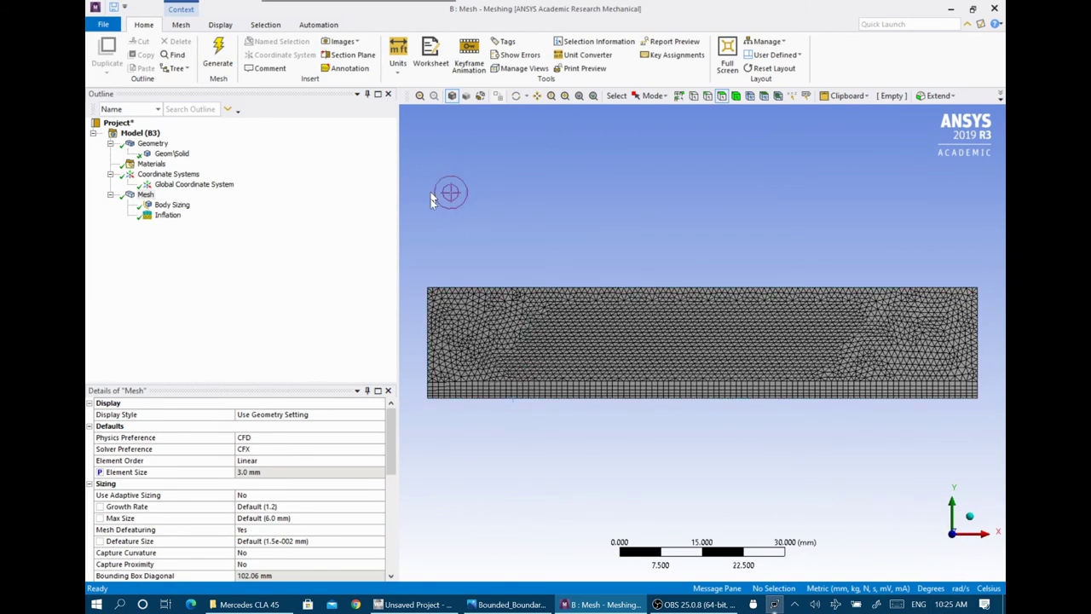
{"action": "left_click", "coordinate": [565, 96]}
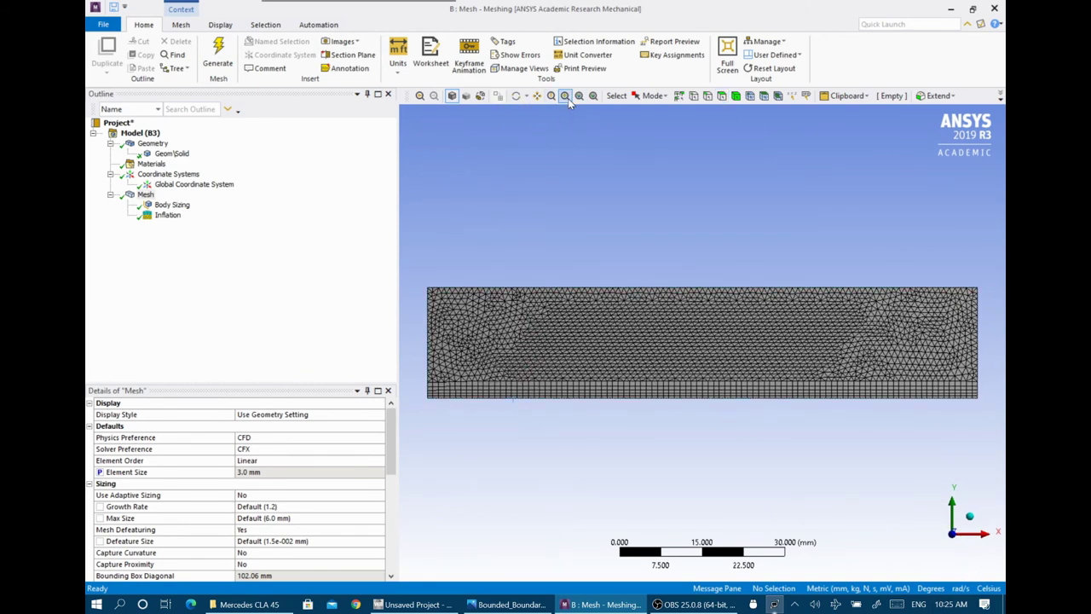
{"action": "left_click_drag", "start_coordinate": [407, 330], "coordinate": [565, 439]}
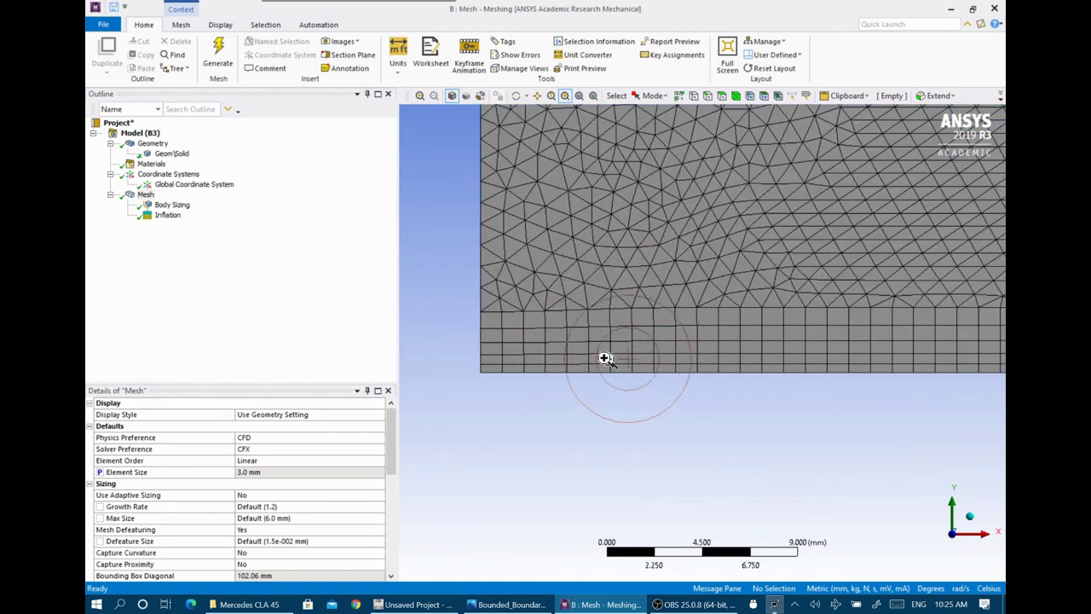
Switch the inflation option to Total Thickness and set the number of layers to 10
{"action": "left_click", "coordinate": [166, 218]}
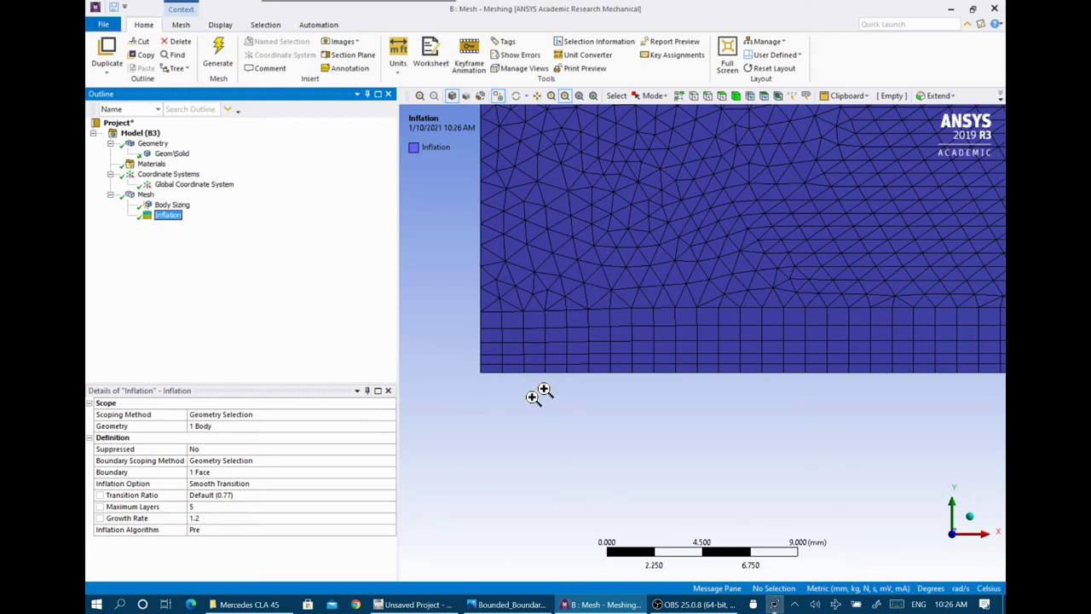
{"action": "left_click", "coordinate": [265, 484]}
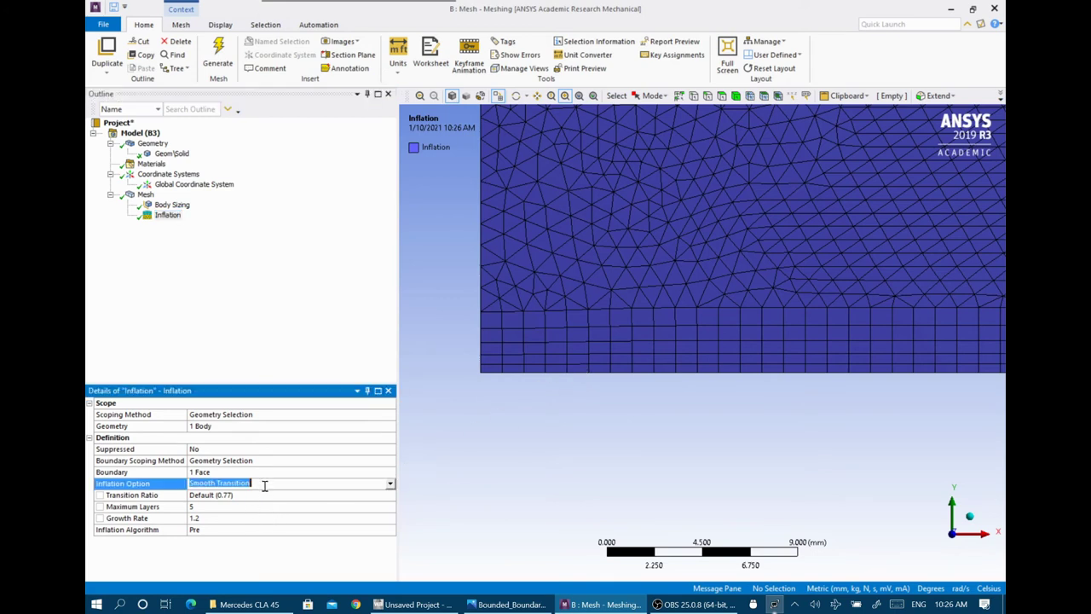
{"action": "left_click", "coordinate": [390, 484]}
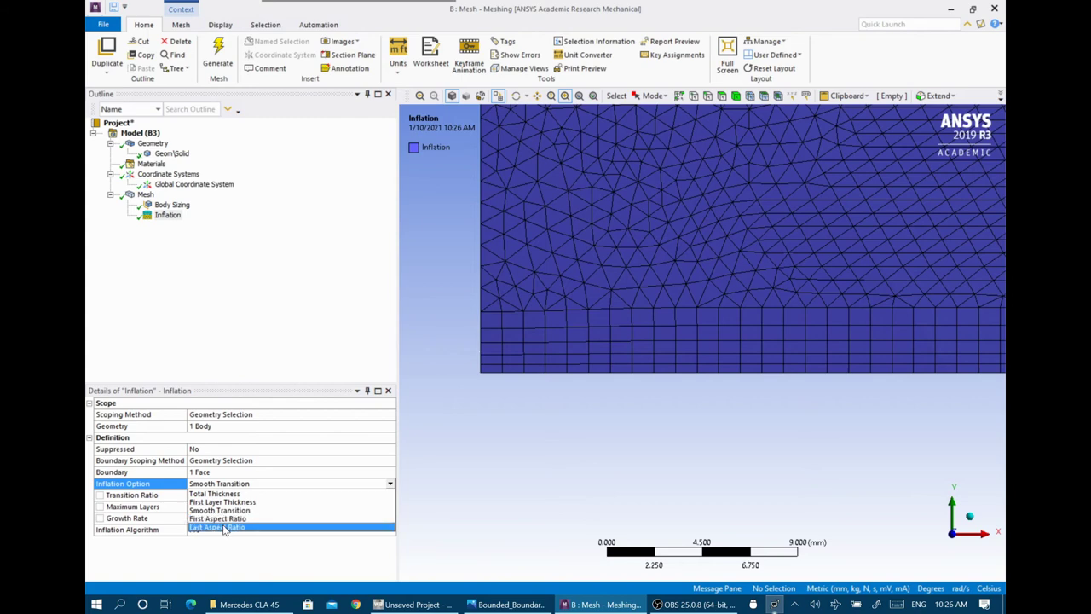
{"action": "left_click", "coordinate": [212, 494]}
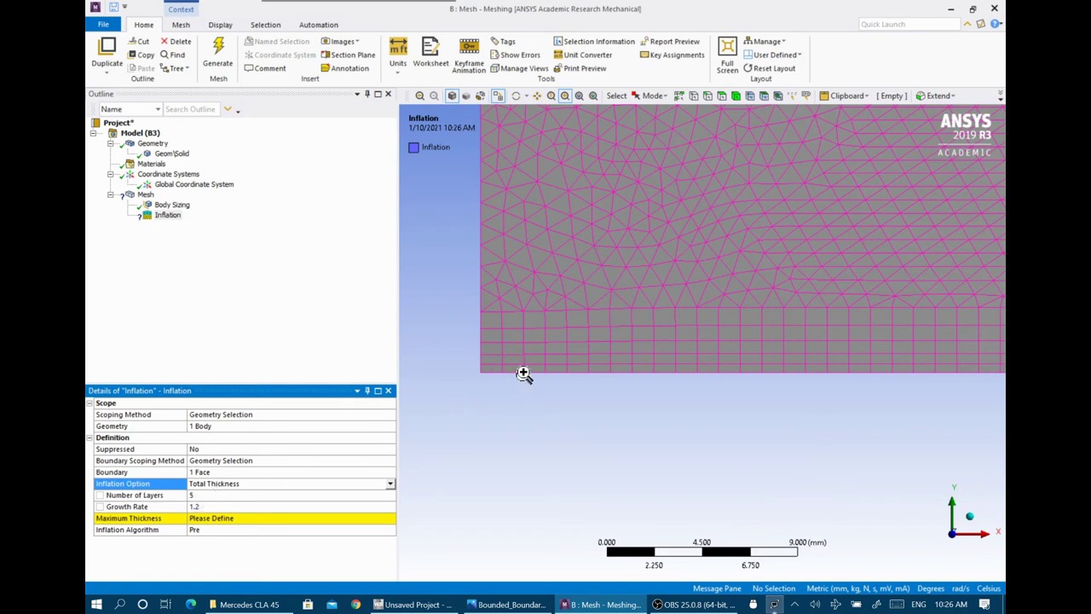
{"action": "left_click", "coordinate": [195, 495]}
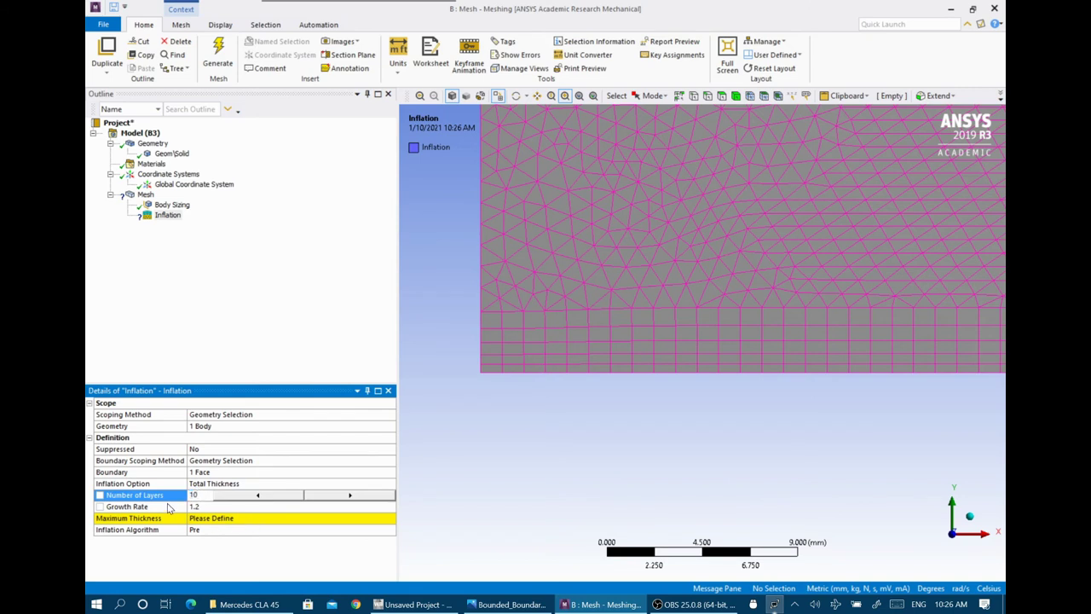
Set the inflation's maximum thickness to 2 mm, regenerate the mesh and examine the layers near the corner
{"action": "left_click", "coordinate": [168, 508]}
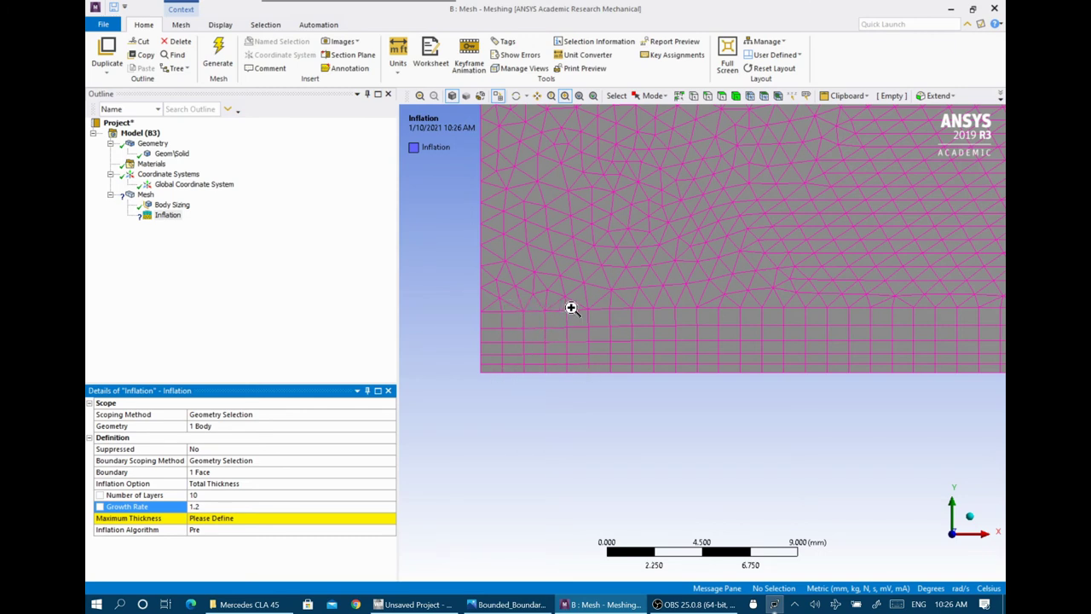
{"action": "left_click", "coordinate": [195, 518]}
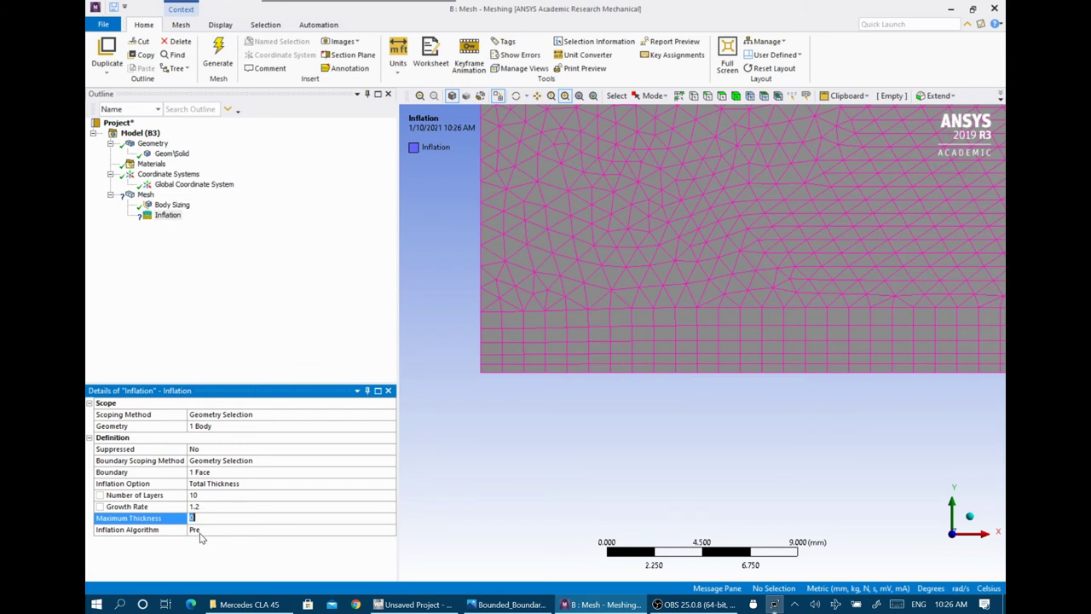
{"action": "left_click", "coordinate": [566, 366]}
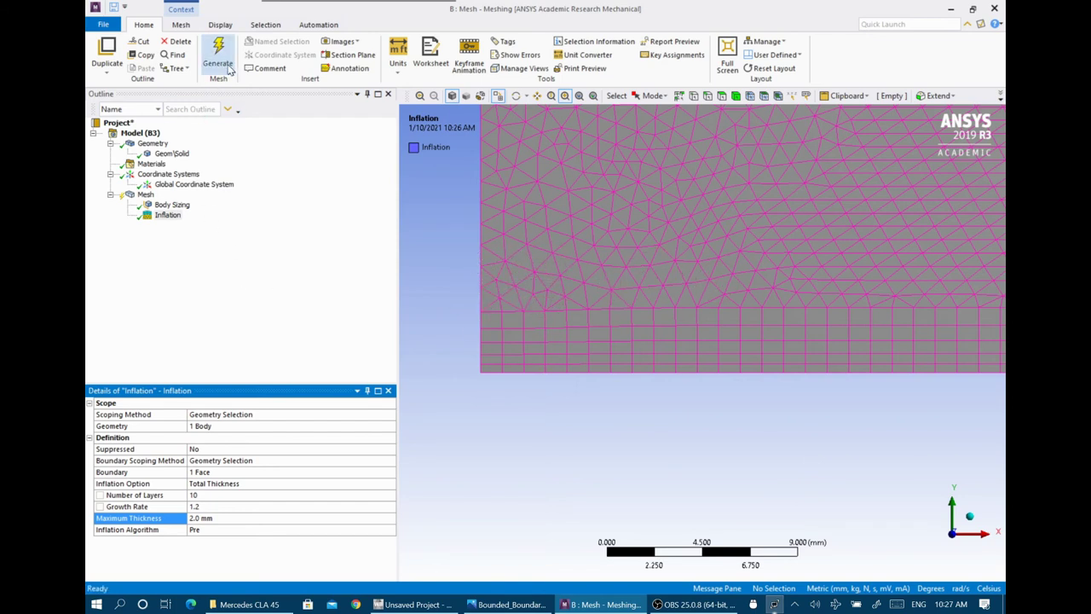
{"action": "left_click", "coordinate": [225, 68]}
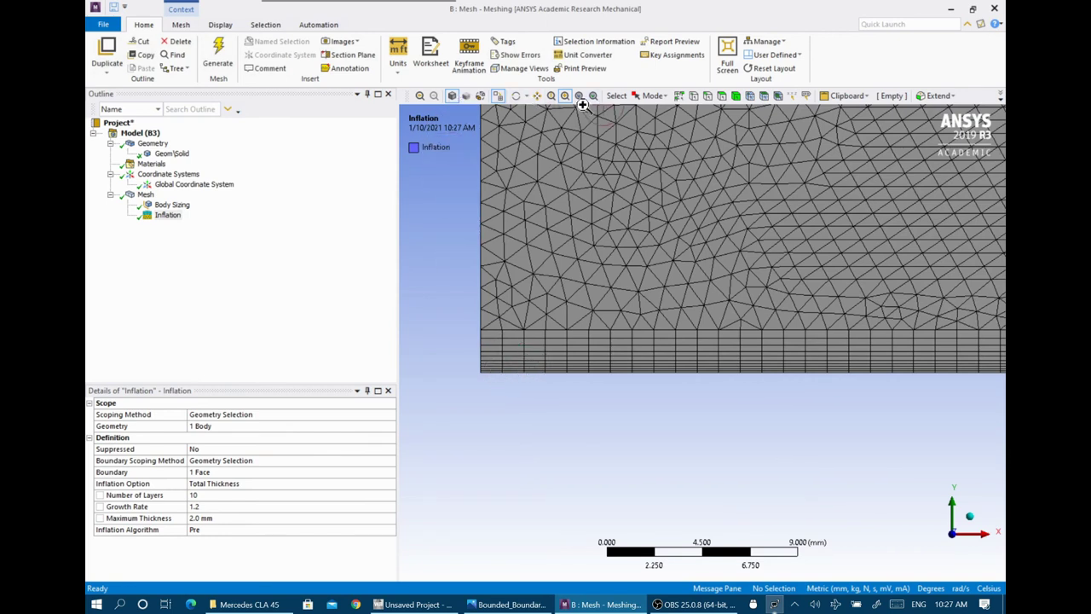
{"action": "left_click_drag", "start_coordinate": [445, 294], "coordinate": [614, 398]}
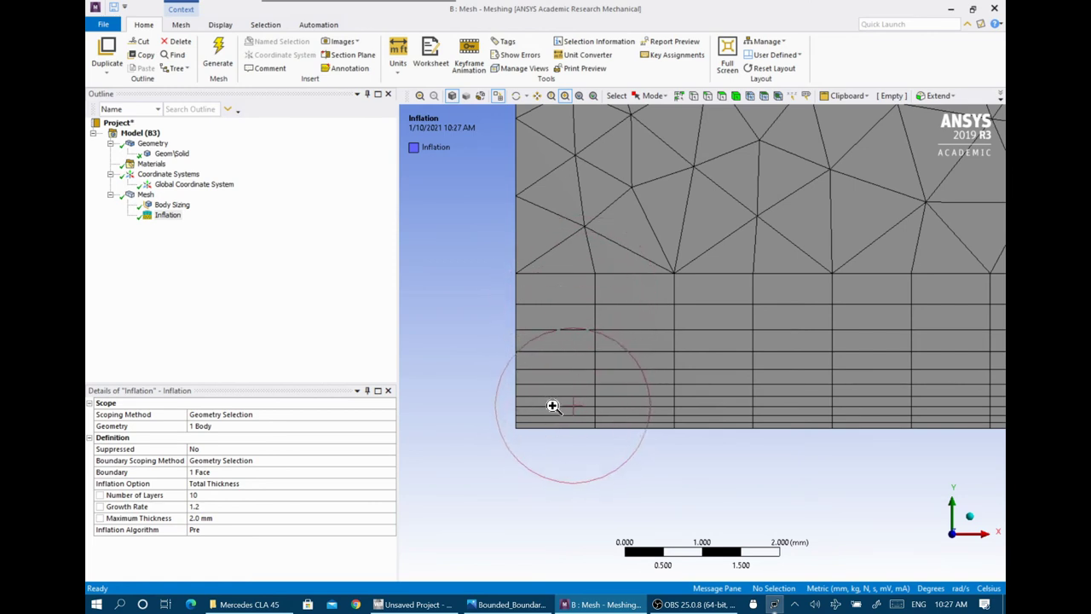
Set the inflation growth rate to 1 and regenerate the mesh
{"action": "left_click", "coordinate": [206, 510]}
{"action": "key", "text": "BackSpace"}
{"action": "key", "text": "BackSpace"}
{"action": "key", "text": "Return"}
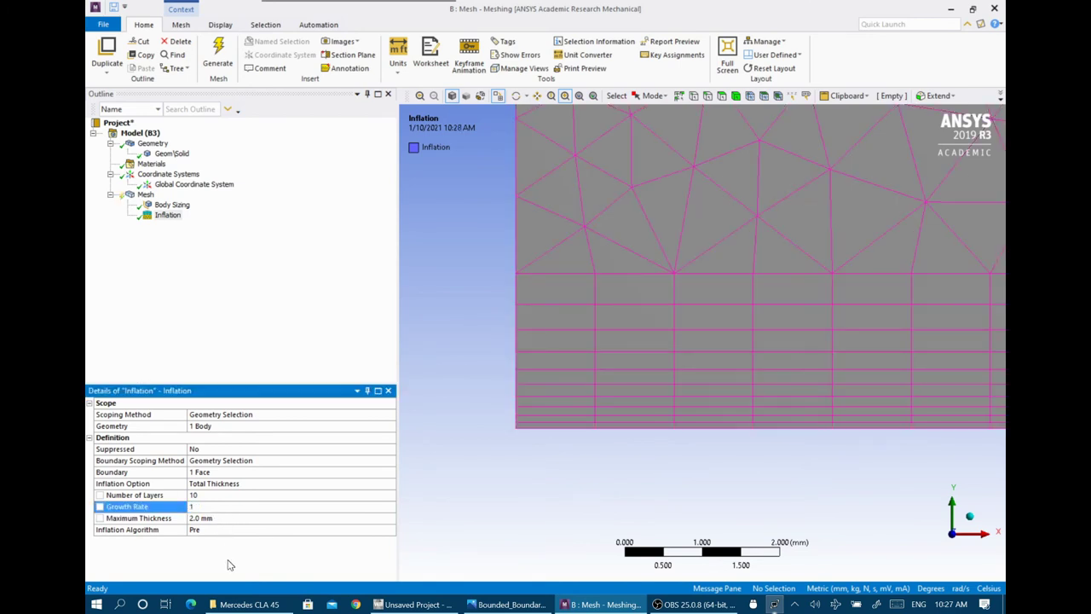
{"action": "left_click", "coordinate": [217, 56]}
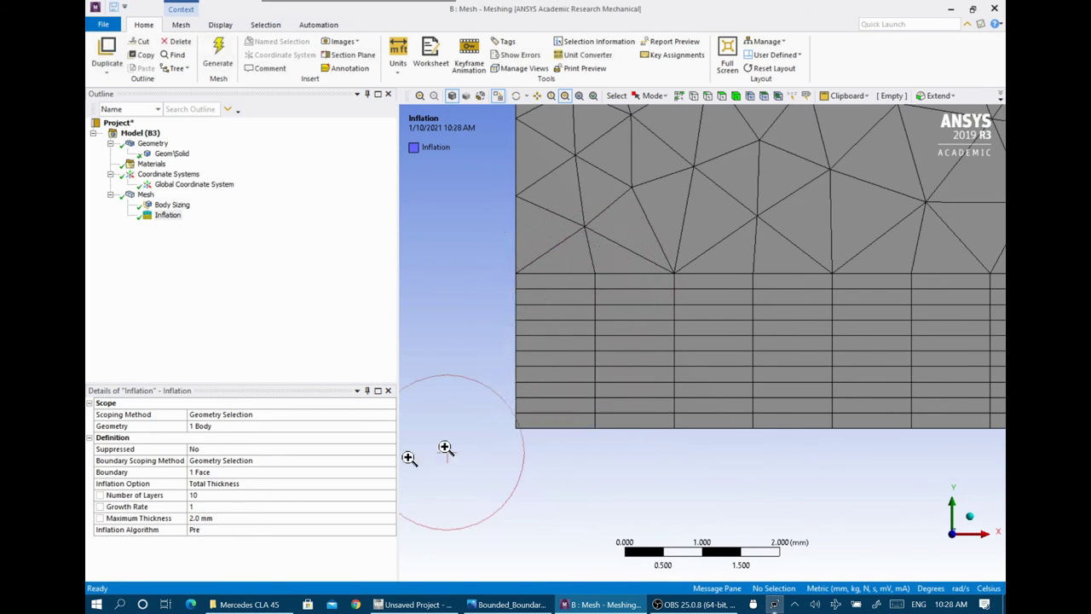
Set the inflation growth rate to 1.2 and regenerate the mesh
{"action": "left_click", "coordinate": [204, 508]}
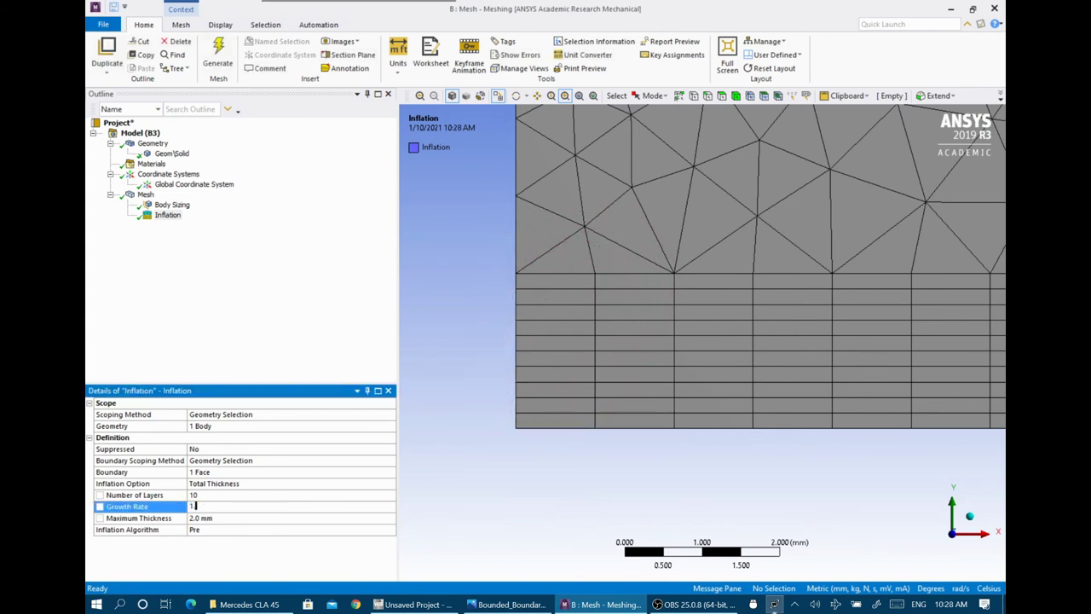
{"action": "type", "text": ".2"}
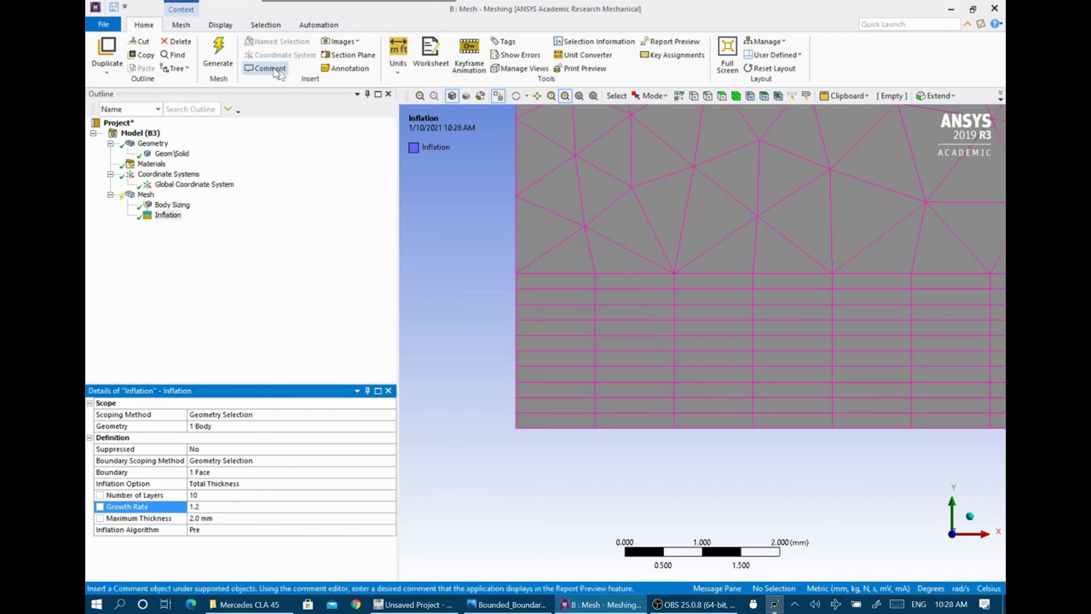
{"action": "left_click", "coordinate": [213, 66]}
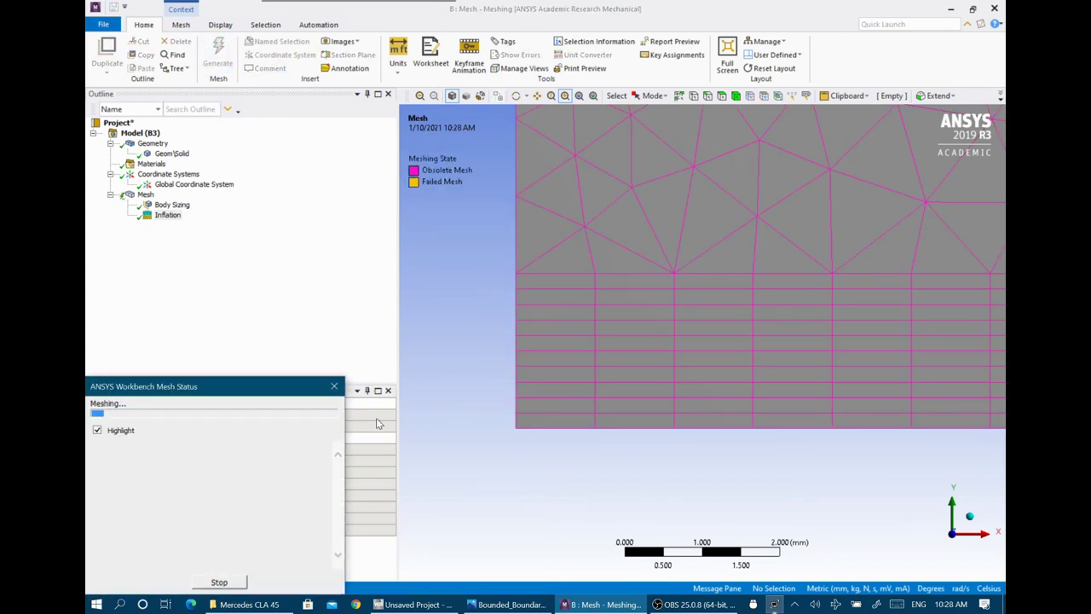
Review the boundary layer figure in Photos, switch back to ANSYS Meshing and show the global mesh details
{"action": "left_click", "coordinate": [505, 603]}
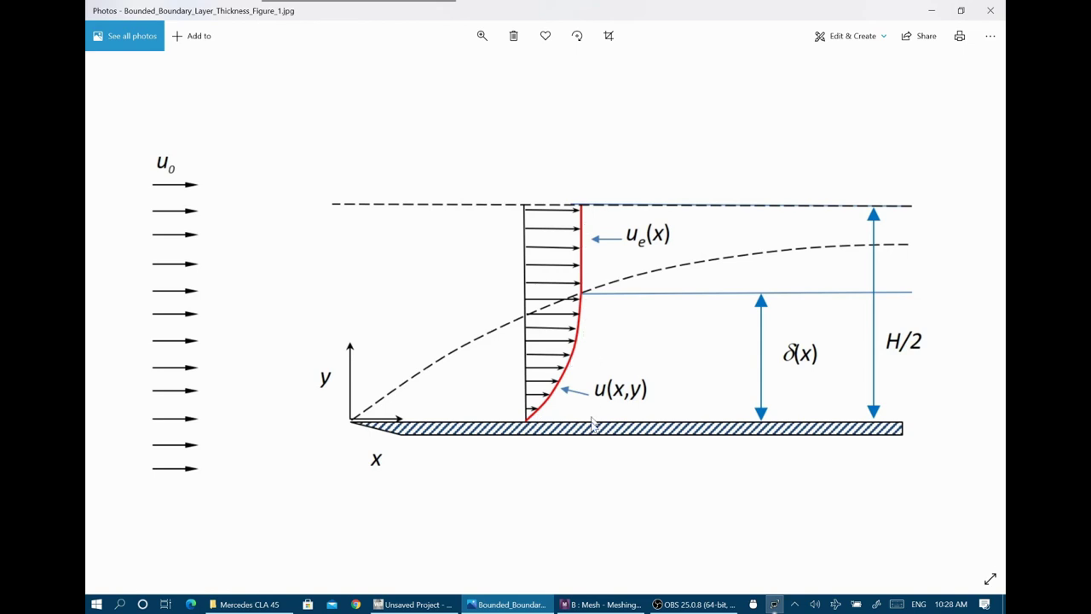
{"action": "left_click", "coordinate": [601, 604]}
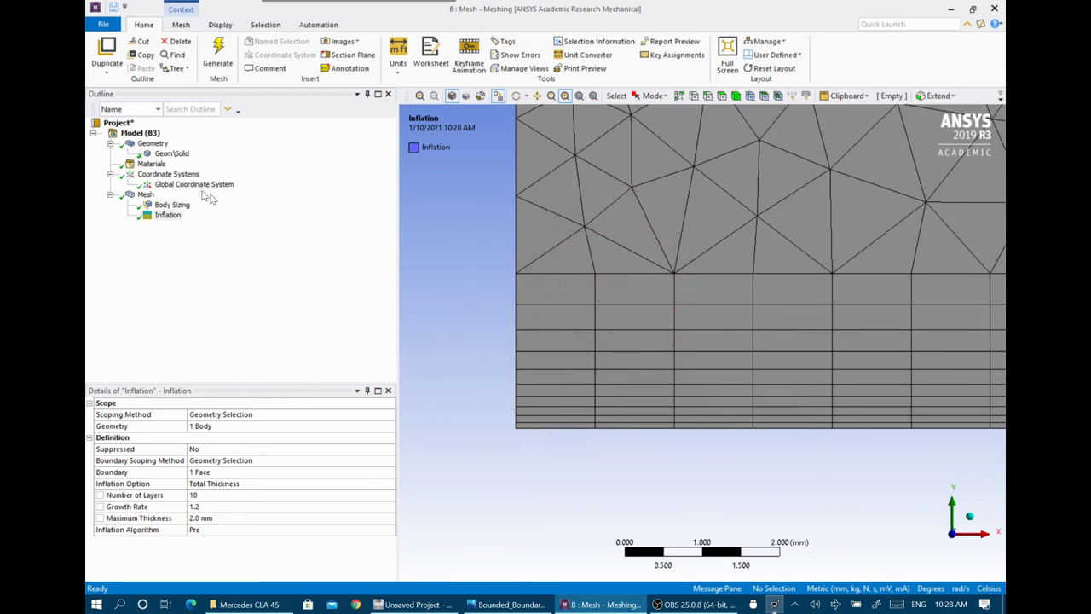
{"action": "left_click", "coordinate": [145, 196]}
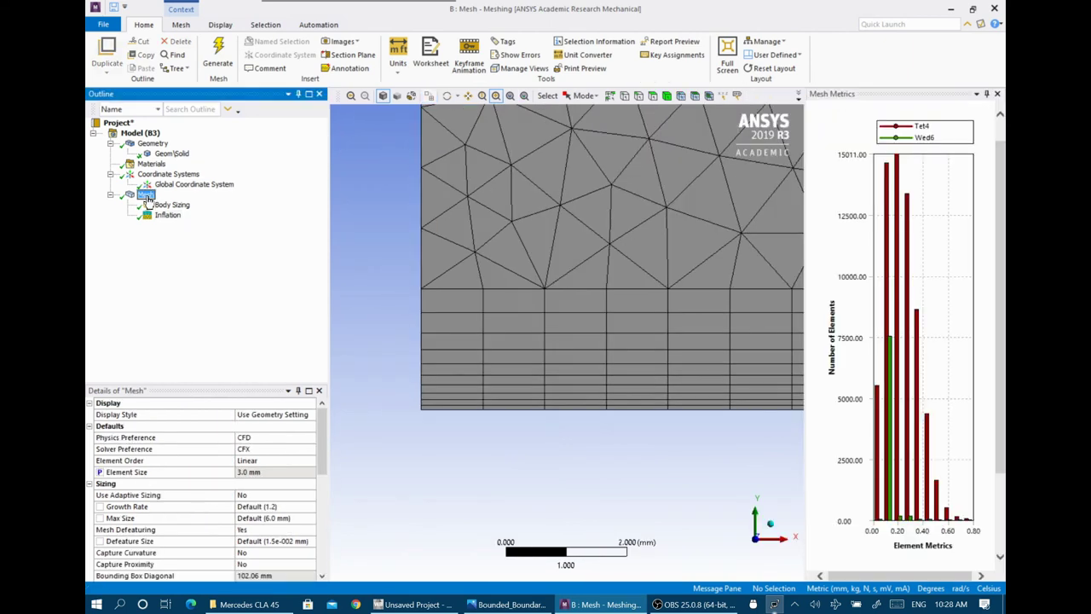
{"action": "right_click", "coordinate": [146, 196]}
{"action": "mouse_move", "coordinate": [177, 204]}
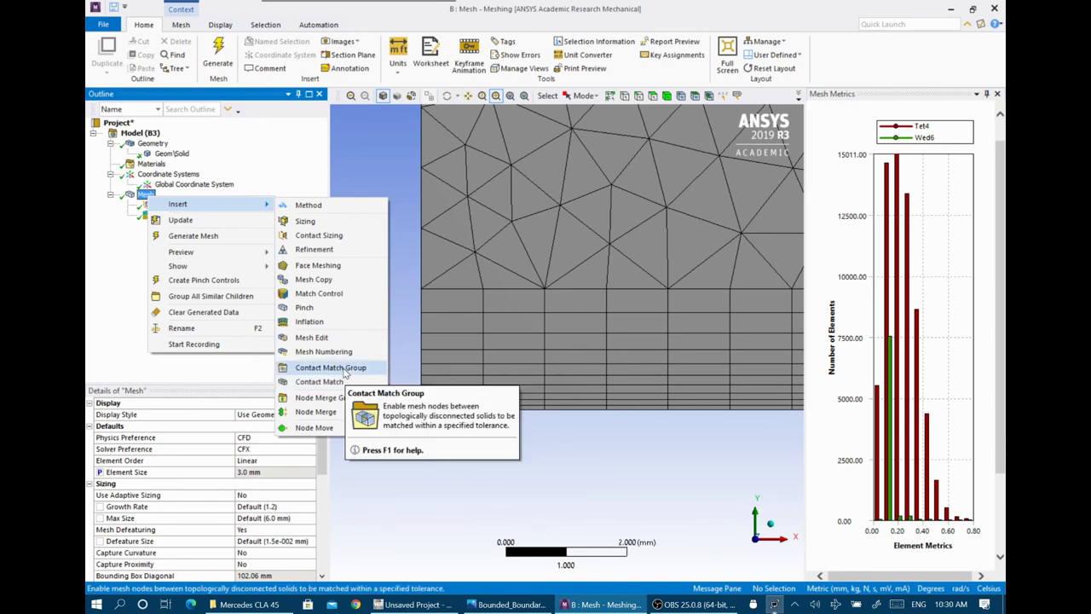
{"action": "left_click", "coordinate": [224, 380]}
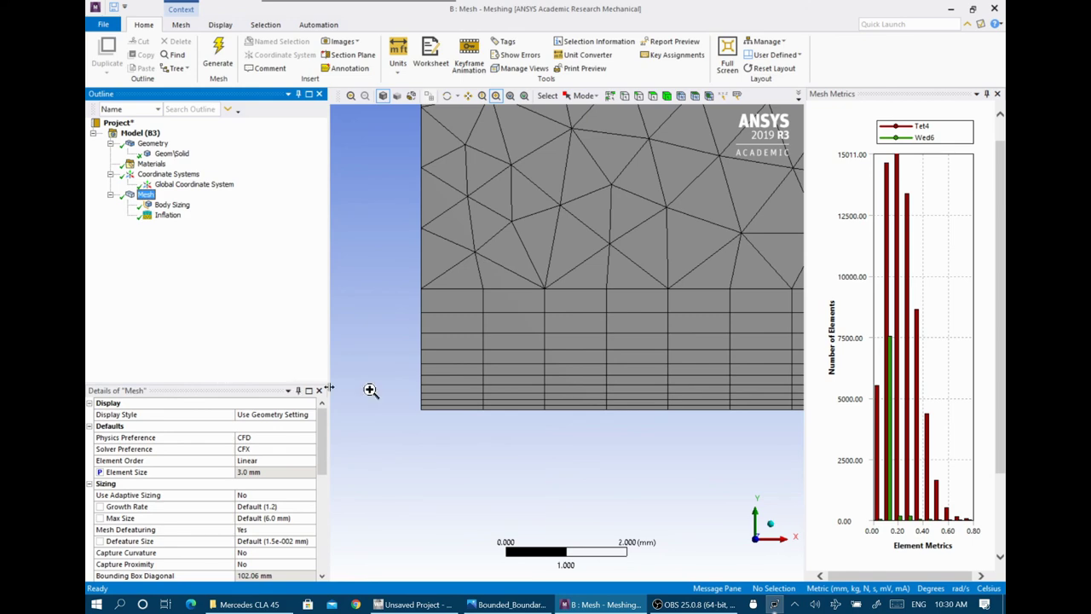
Close the mesh metrics chart and fit the whole meshed body in view
{"action": "left_click", "coordinate": [997, 94]}
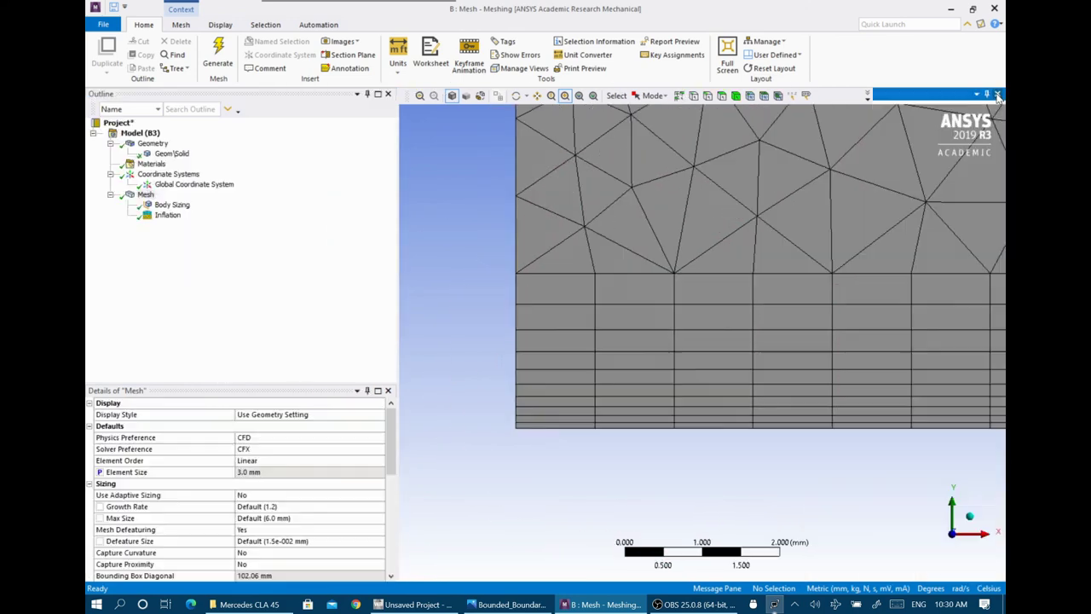
{"action": "left_click", "coordinate": [579, 97]}
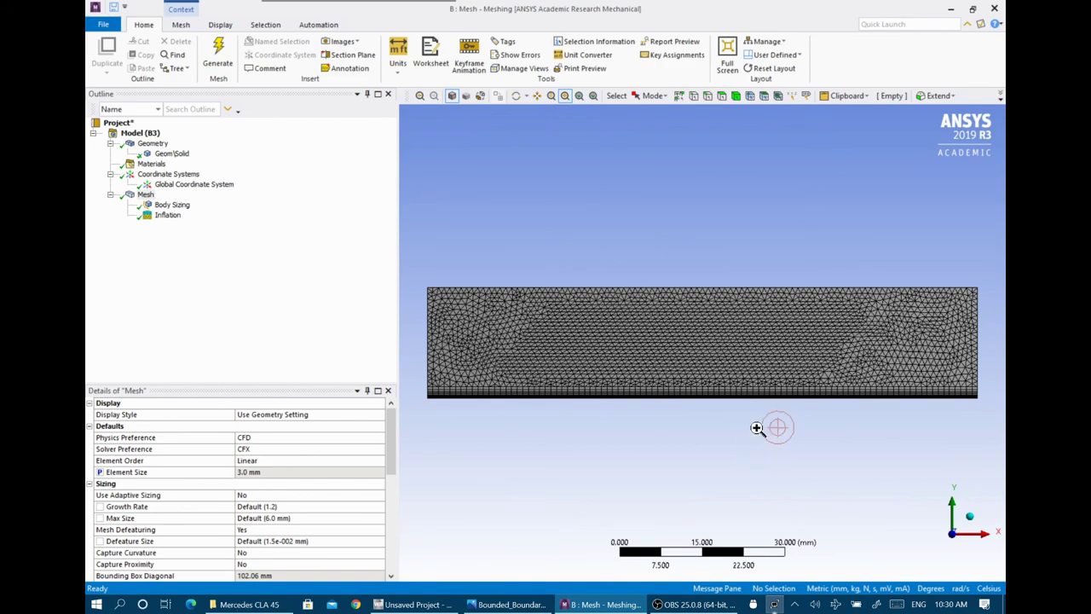
{"action": "middle_click_drag", "start_coordinate": [758, 428], "coordinate": [695, 342]}
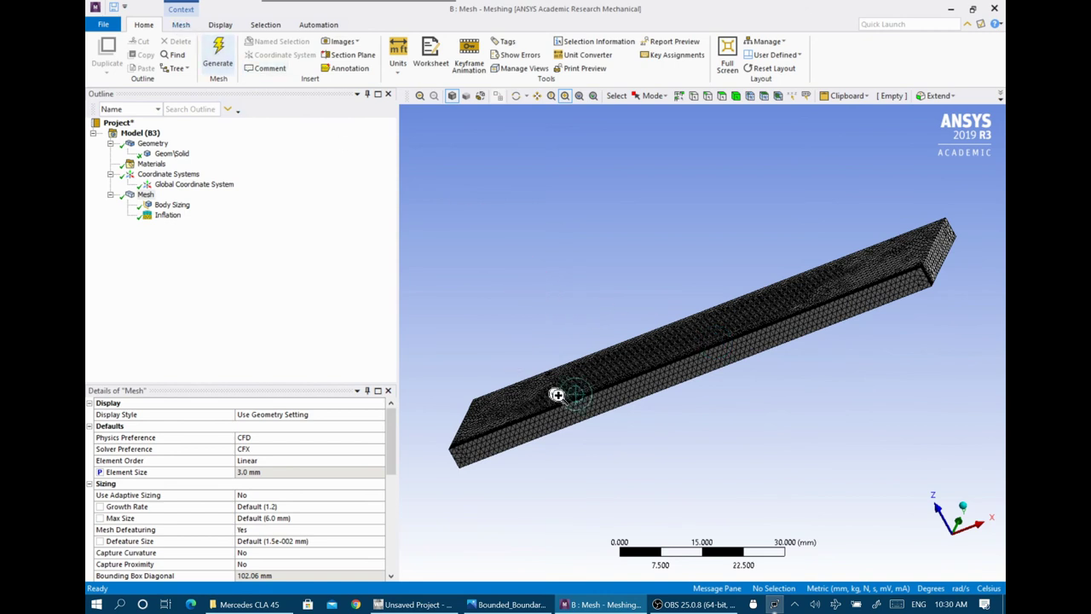
Create a named selection called Plate from the long, narrow bottom face of the body
{"action": "left_click", "coordinate": [722, 97]}
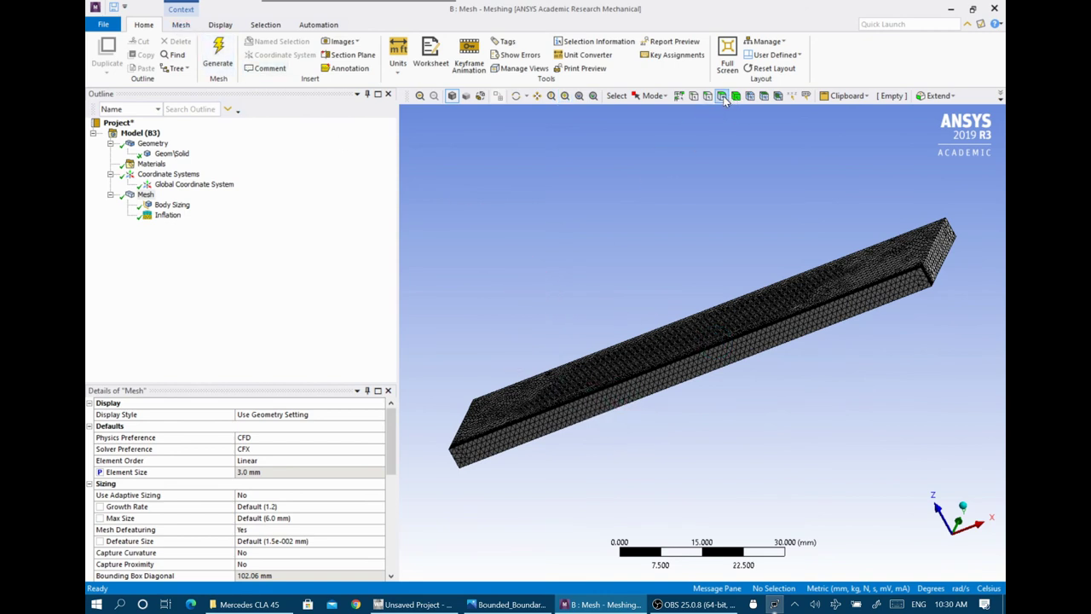
{"action": "left_click", "coordinate": [630, 400]}
{"action": "middle_click_drag", "start_coordinate": [635, 451], "coordinate": [630, 507]}
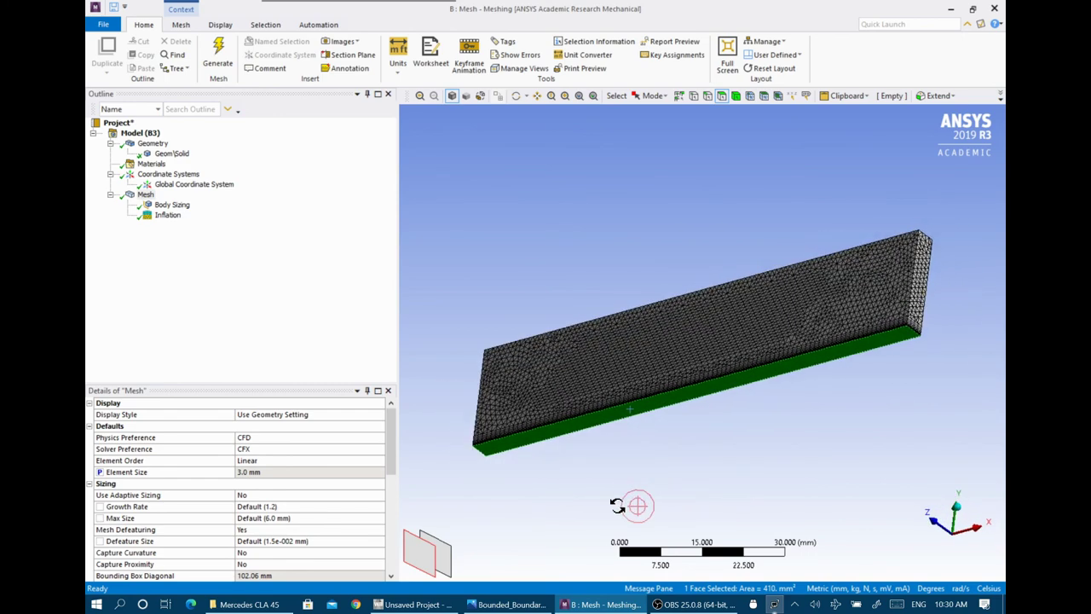
{"action": "right_click", "coordinate": [598, 464]}
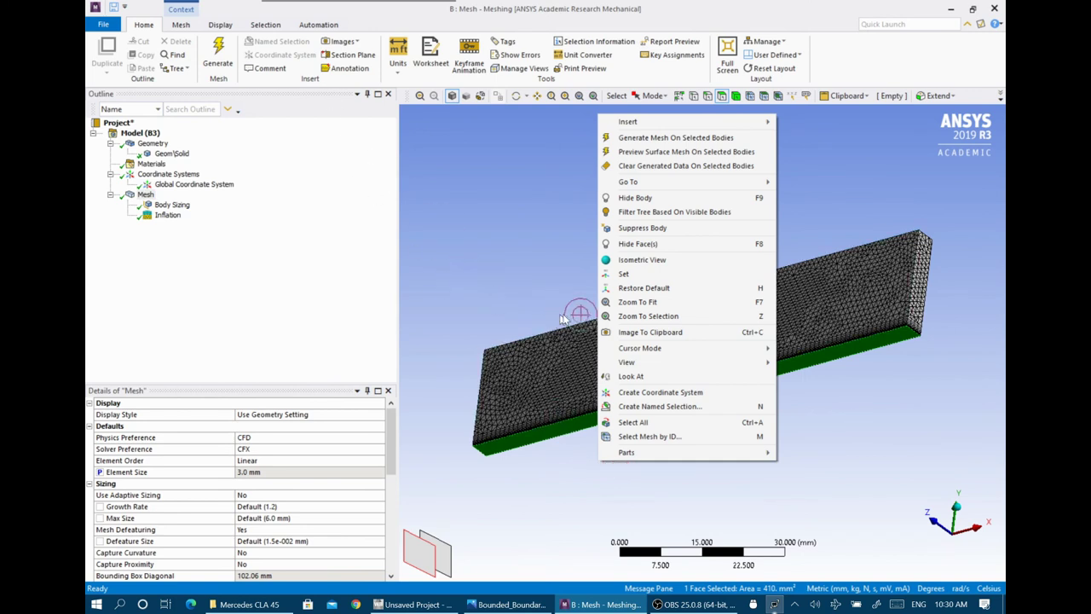
{"action": "left_click", "coordinate": [650, 409]}
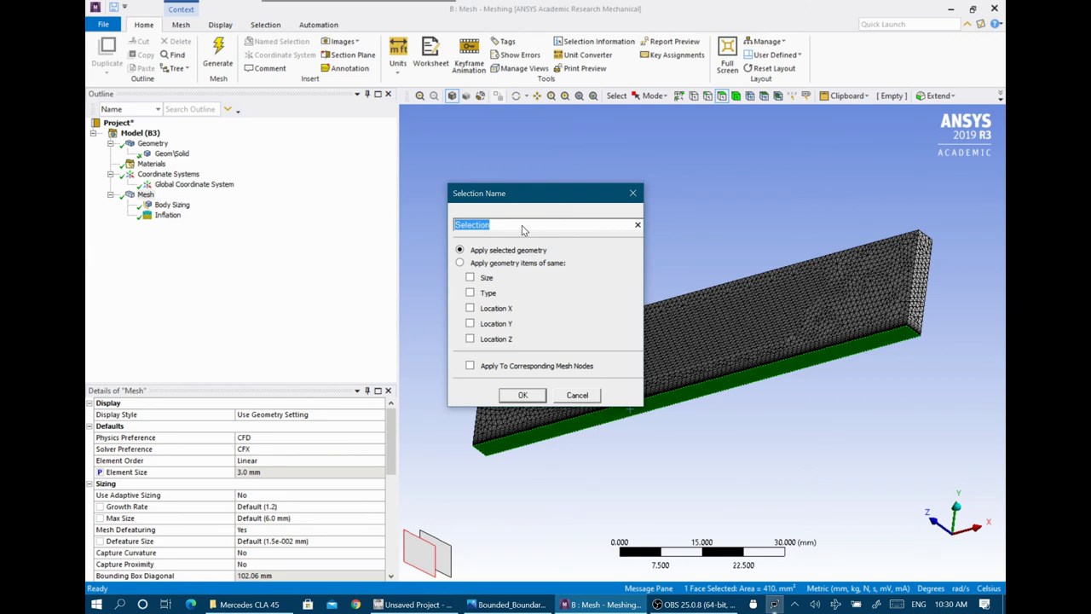
{"action": "key", "text": "BackSpace"}
{"action": "type", "text": "Plate"}
{"action": "left_click", "coordinate": [523, 394]}
Expand the named selections and inspect the face assigned to Plate
{"action": "left_click", "coordinate": [162, 225]}
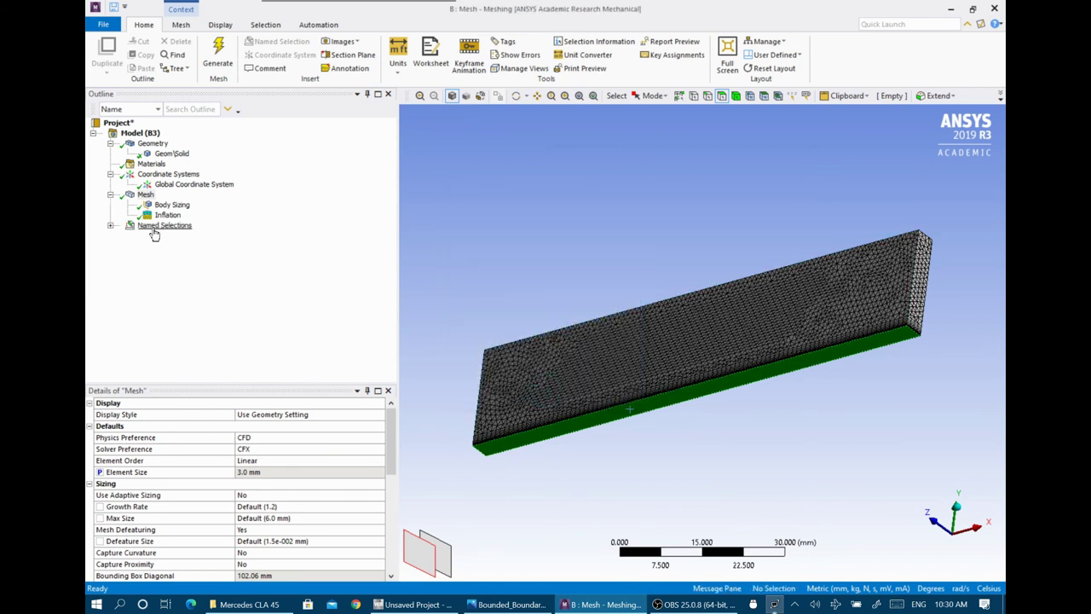
{"action": "left_click", "coordinate": [110, 225]}
{"action": "left_click", "coordinate": [162, 239]}
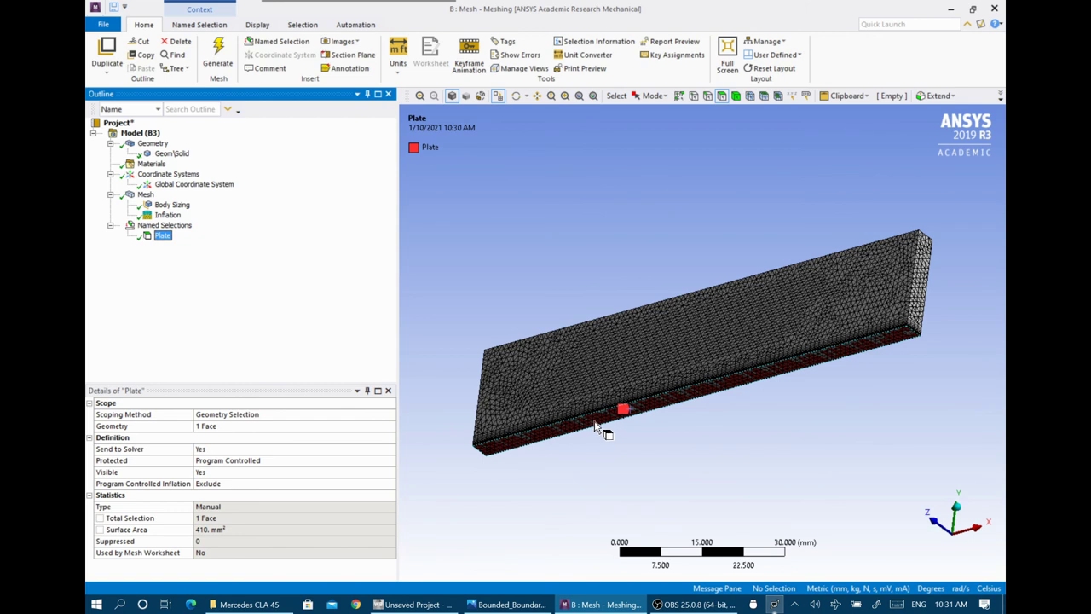
{"action": "left_click", "coordinate": [160, 238]}
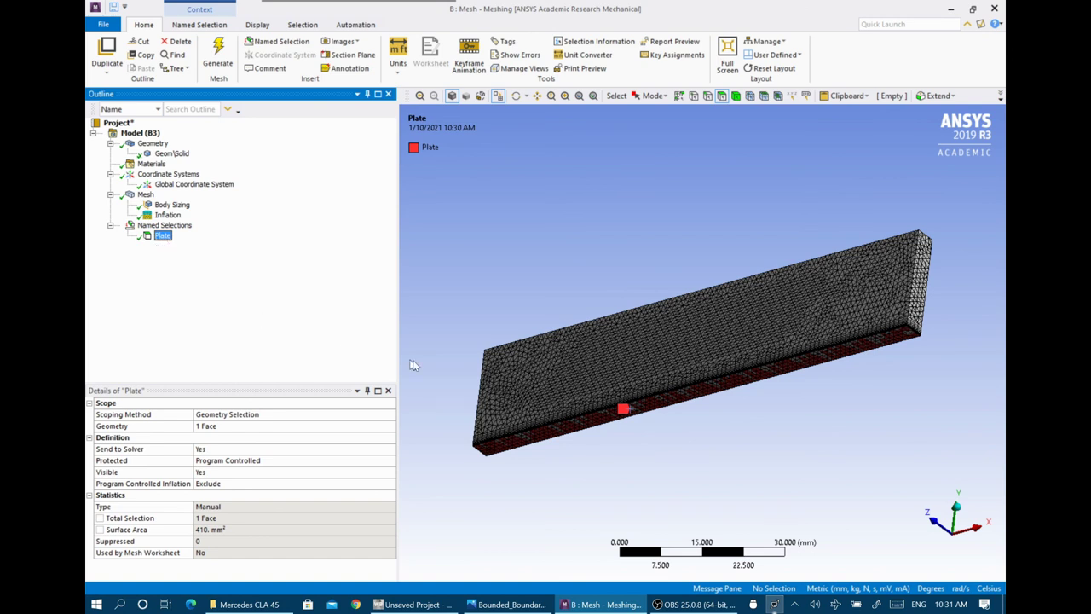
Set the inflation's boundary scoping method to Named Selections and choose Plate as its boundary
{"action": "left_click", "coordinate": [169, 216]}
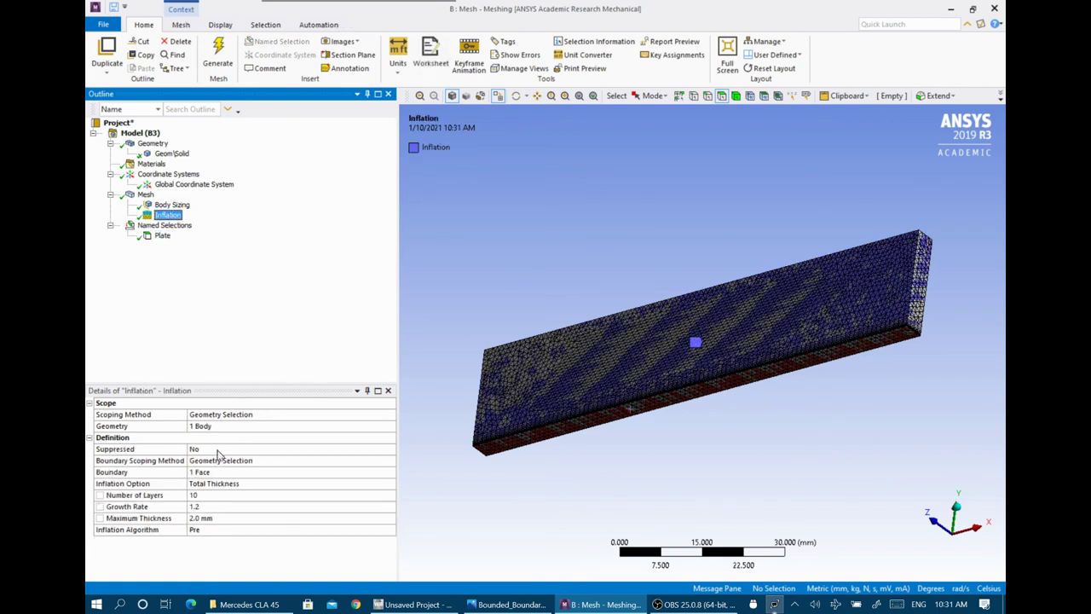
{"action": "left_click", "coordinate": [249, 462]}
{"action": "left_click", "coordinate": [389, 461]}
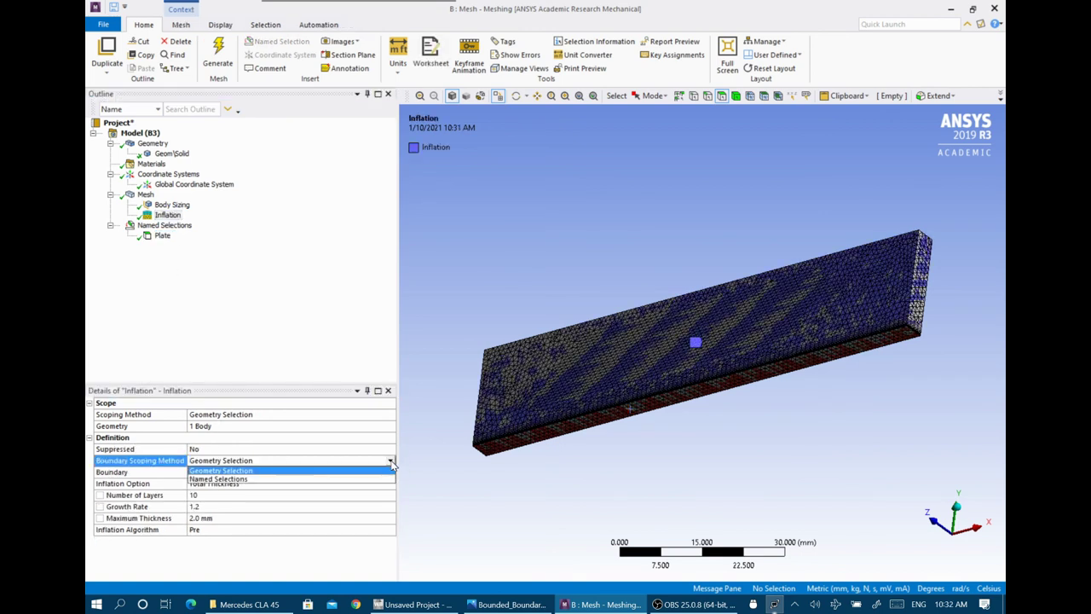
{"action": "left_click", "coordinate": [228, 483]}
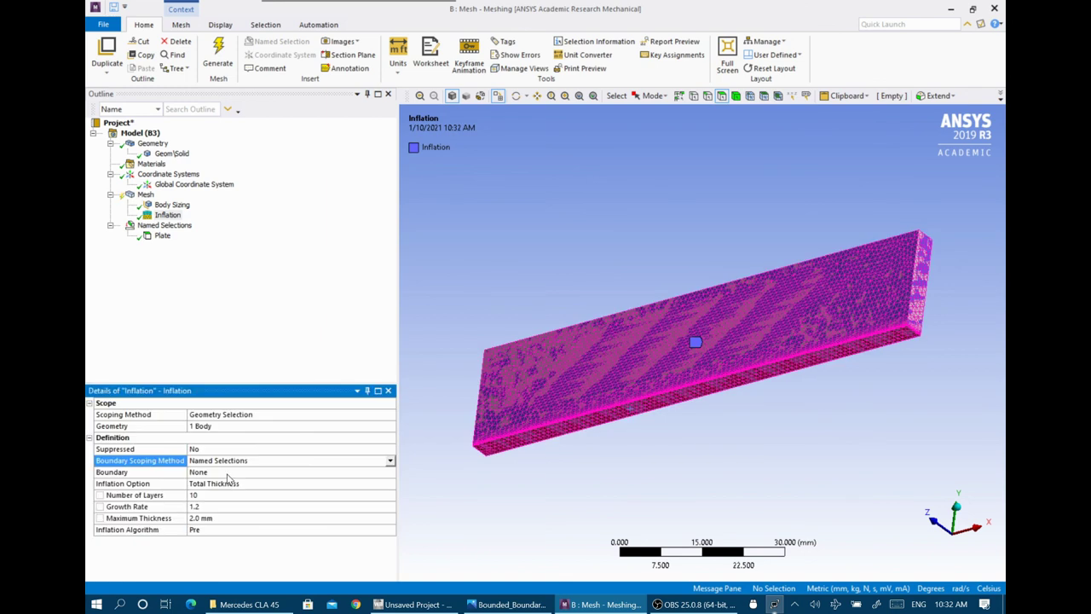
{"action": "left_click", "coordinate": [228, 474]}
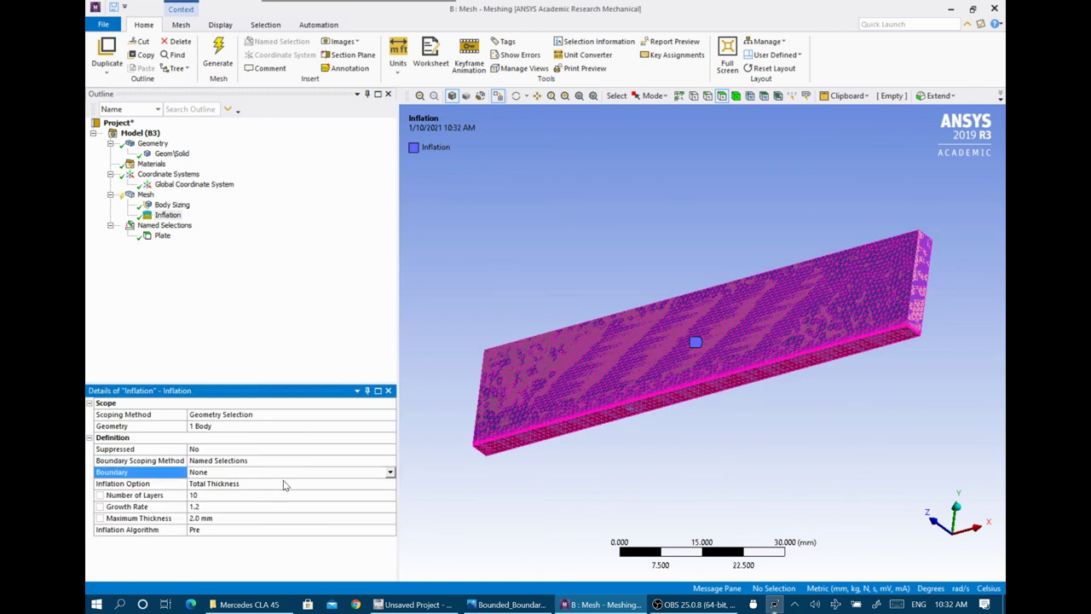
{"action": "left_click", "coordinate": [390, 472]}
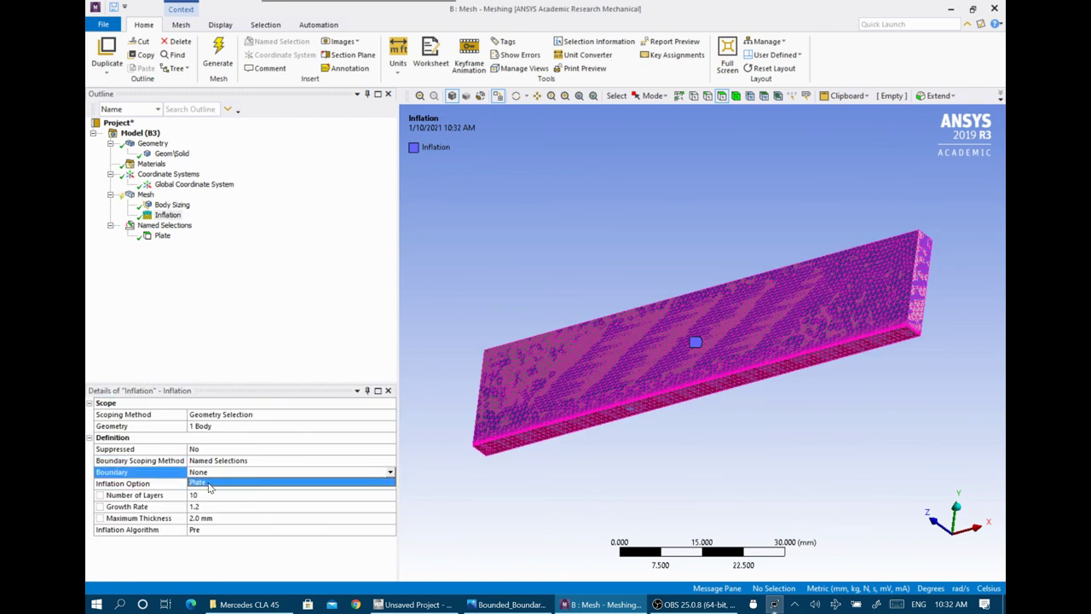
{"action": "left_click", "coordinate": [212, 557]}
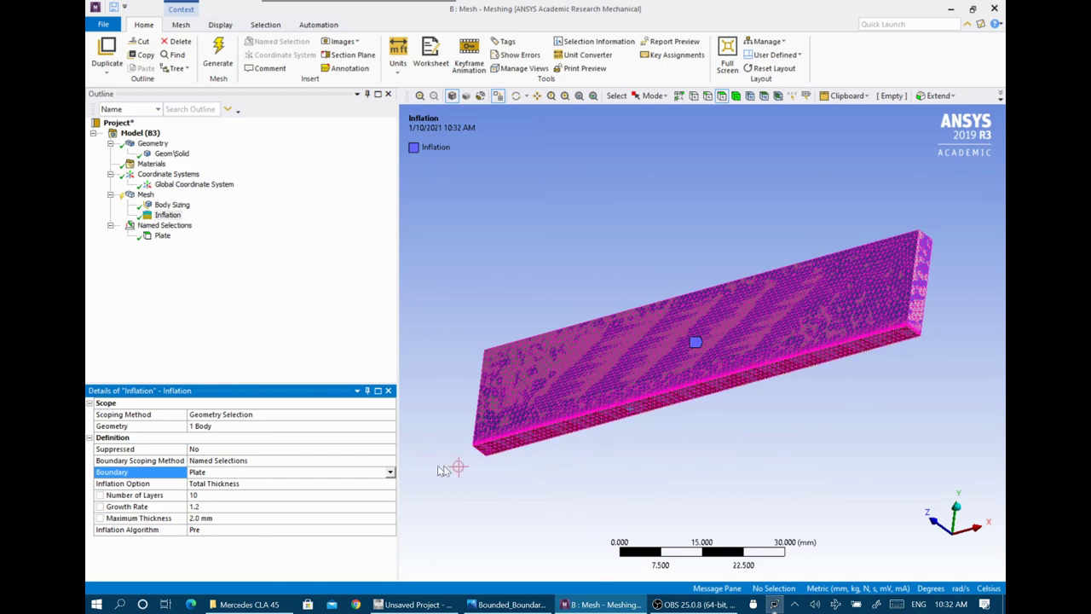
Create a named selection called Air from the entire solid body
{"action": "middle_click_drag", "start_coordinate": [577, 465], "coordinate": [587, 356]}
{"action": "left_click", "coordinate": [602, 325]}
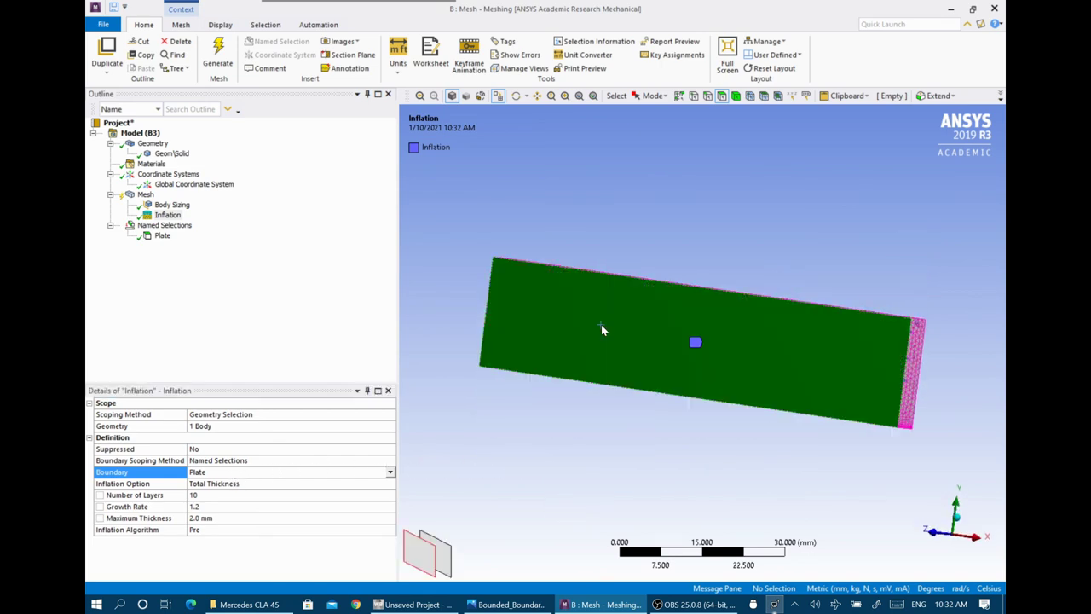
{"action": "left_click", "coordinate": [735, 96]}
{"action": "left_click", "coordinate": [641, 294]}
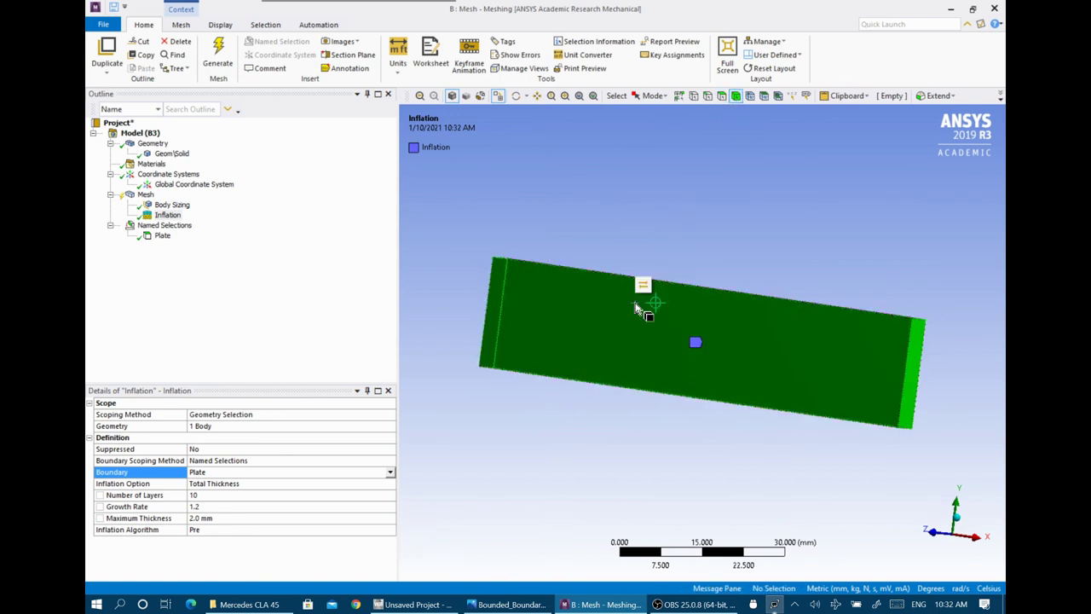
{"action": "right_click", "coordinate": [636, 300]}
{"action": "left_click", "coordinate": [688, 294]}
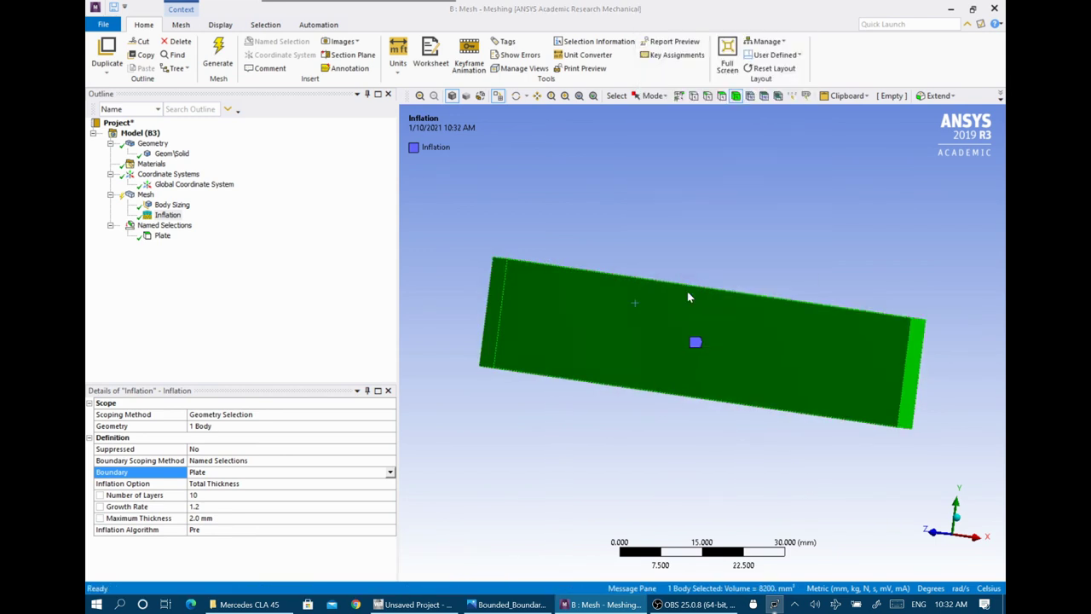
{"action": "type", "text": "Air"}
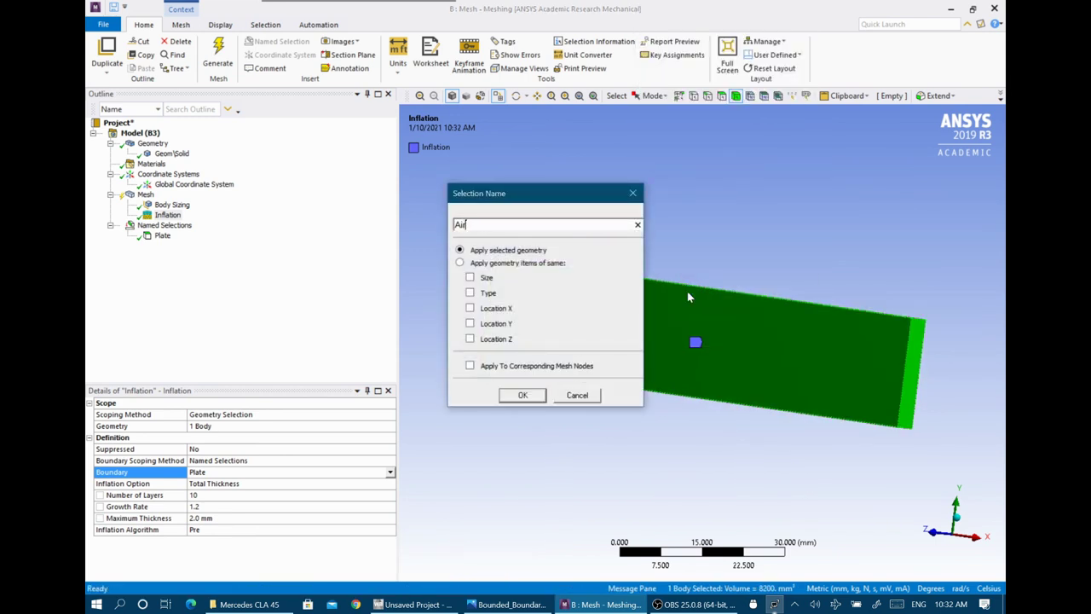
{"action": "left_click", "coordinate": [522, 395]}
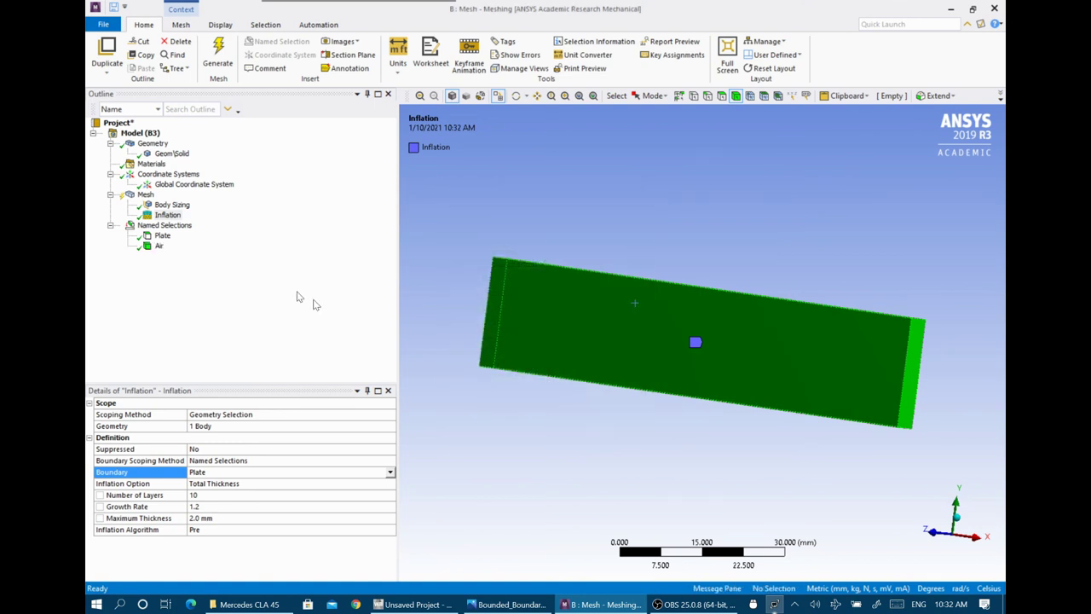
Inspect the Air and Plate named selections in an isometric view
{"action": "left_click", "coordinate": [160, 247]}
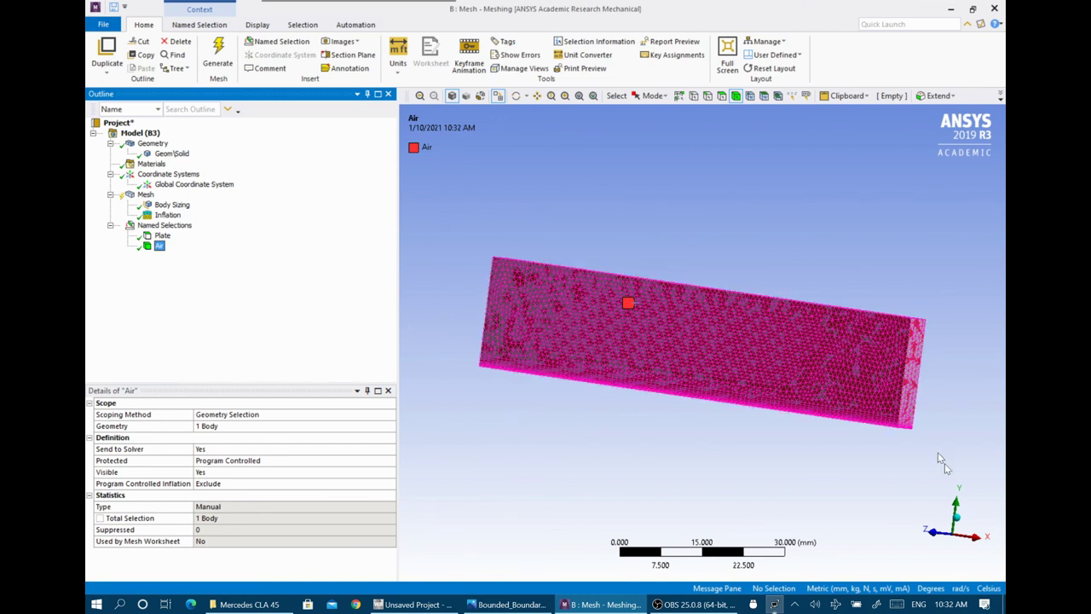
{"action": "left_click", "coordinate": [955, 516]}
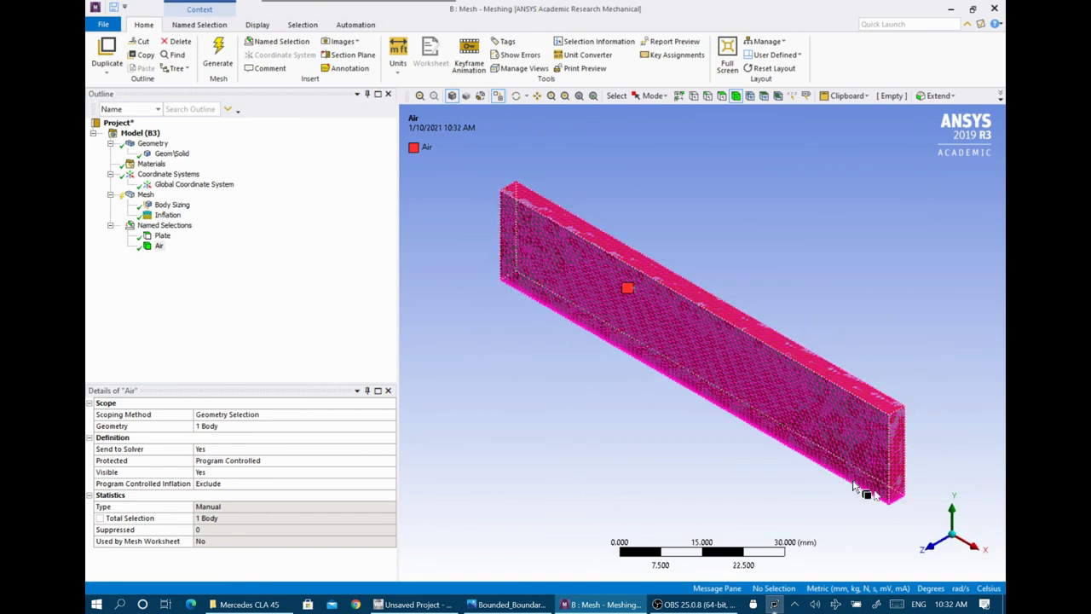
{"action": "left_click", "coordinate": [161, 240]}
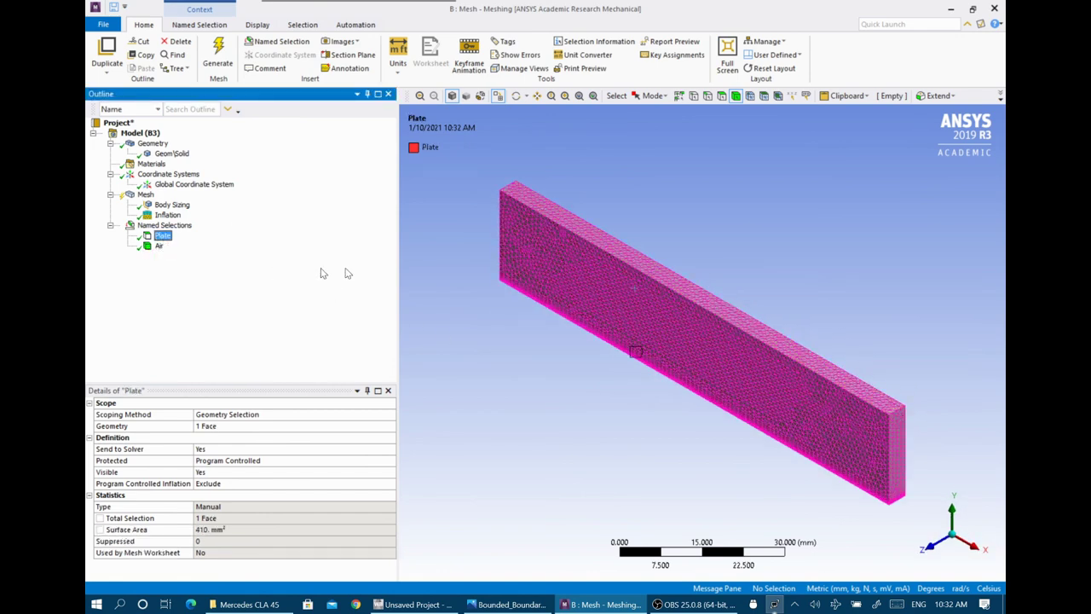
{"action": "left_click", "coordinate": [464, 270]}
Regenerate the mesh and check the Plate and Air named selections on it
{"action": "left_click", "coordinate": [145, 194]}
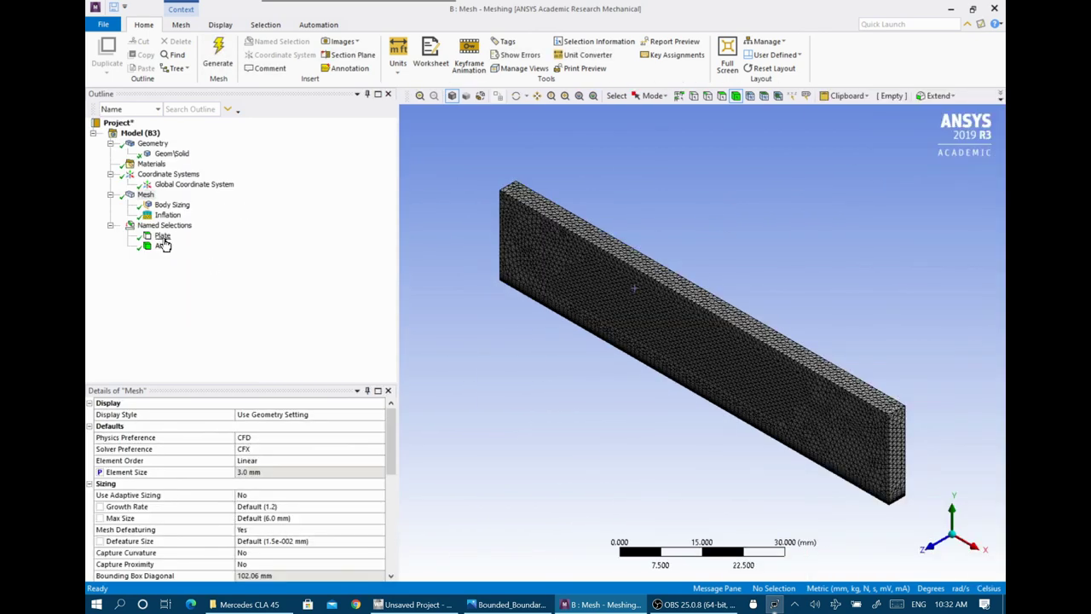
{"action": "left_click", "coordinate": [162, 236]}
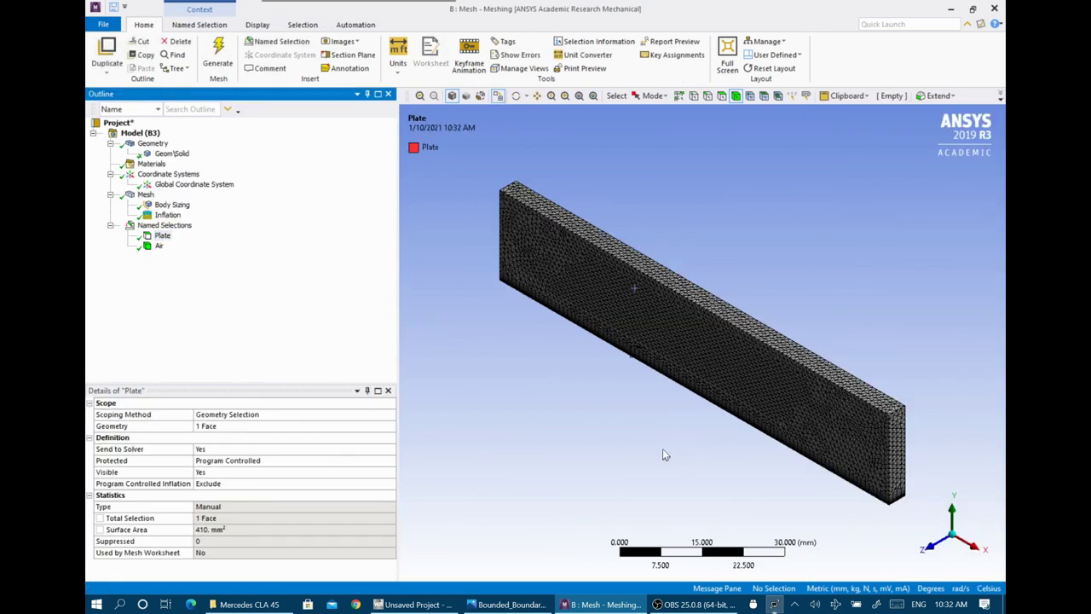
{"action": "middle_click_drag", "start_coordinate": [662, 448], "coordinate": [145, 279]}
{"action": "left_click", "coordinate": [159, 245]}
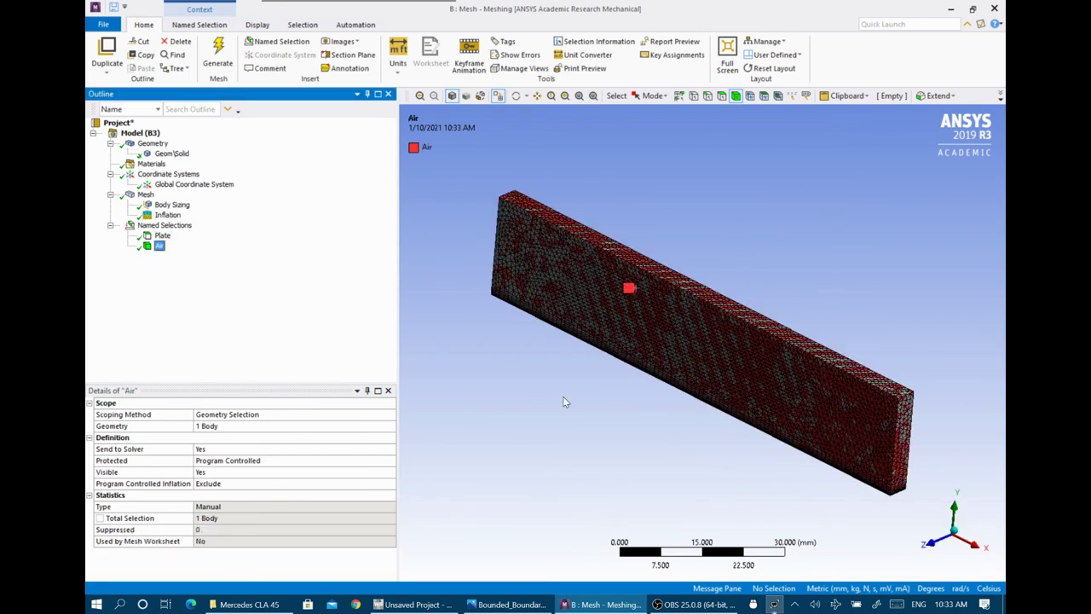
{"action": "middle_click_drag", "start_coordinate": [549, 414], "coordinate": [509, 415]}
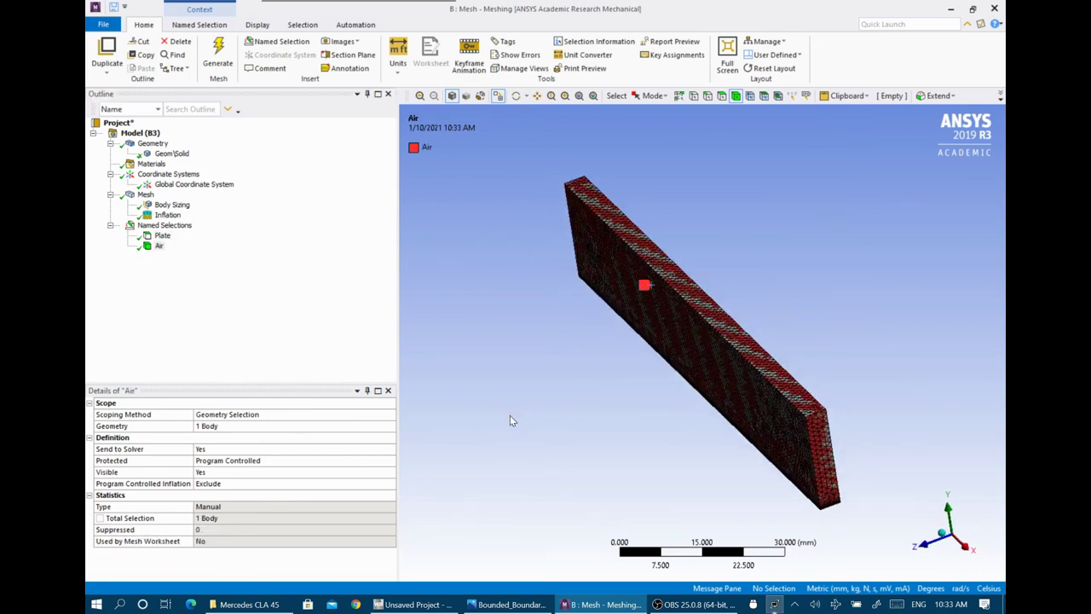
Cut the body crosswise with a section plane and examine the interior mesh of Geom\Solid
{"action": "left_click", "coordinate": [345, 56]}
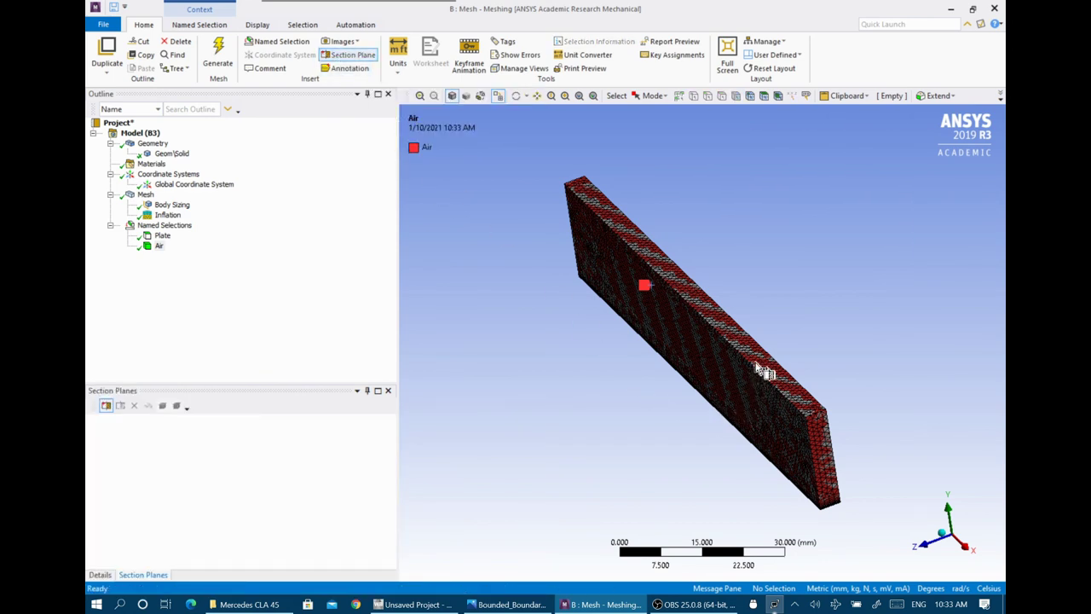
{"action": "left_click_drag", "start_coordinate": [737, 368], "coordinate": [794, 351]}
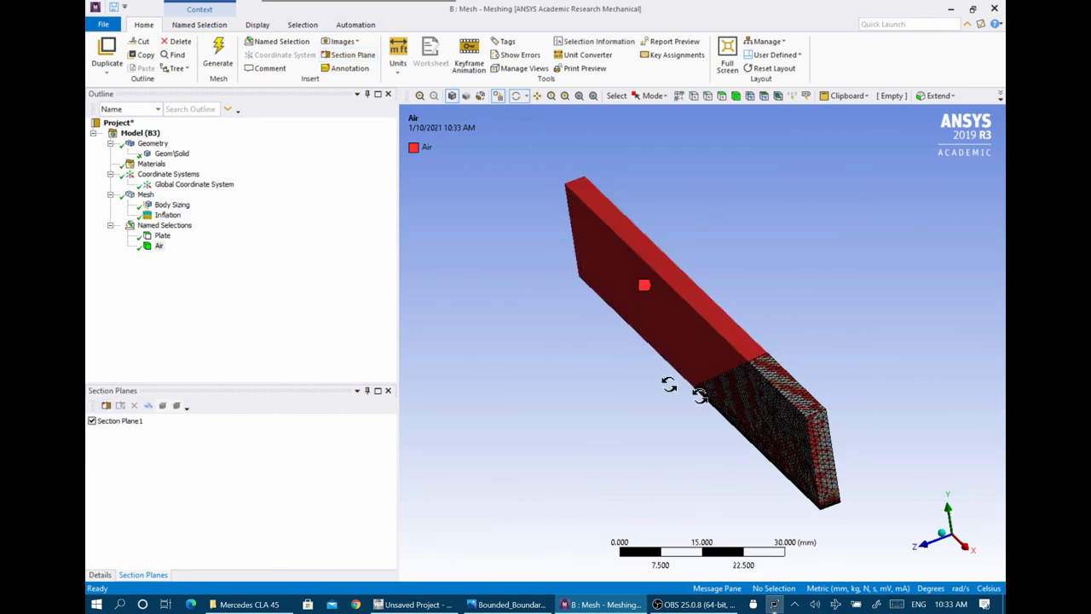
{"action": "left_click", "coordinate": [163, 154]}
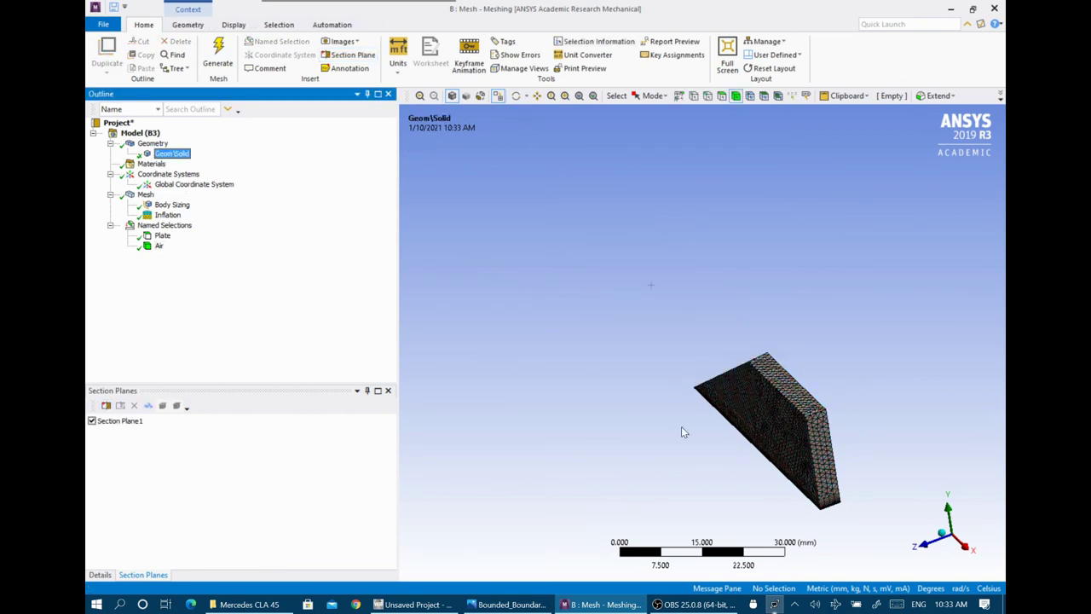
{"action": "middle_click_drag", "start_coordinate": [681, 432], "coordinate": [772, 493]}
{"action": "scroll", "coordinate": [770, 485], "scroll_direction": "up", "scroll_amount": 5}
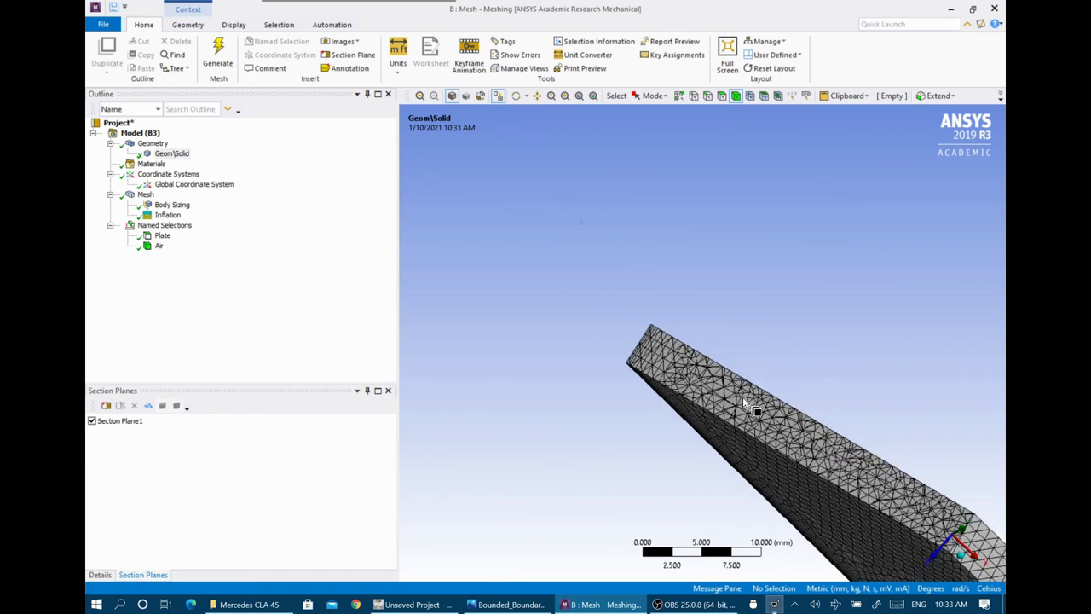
{"action": "middle_click_drag", "start_coordinate": [744, 404], "coordinate": [664, 378]}
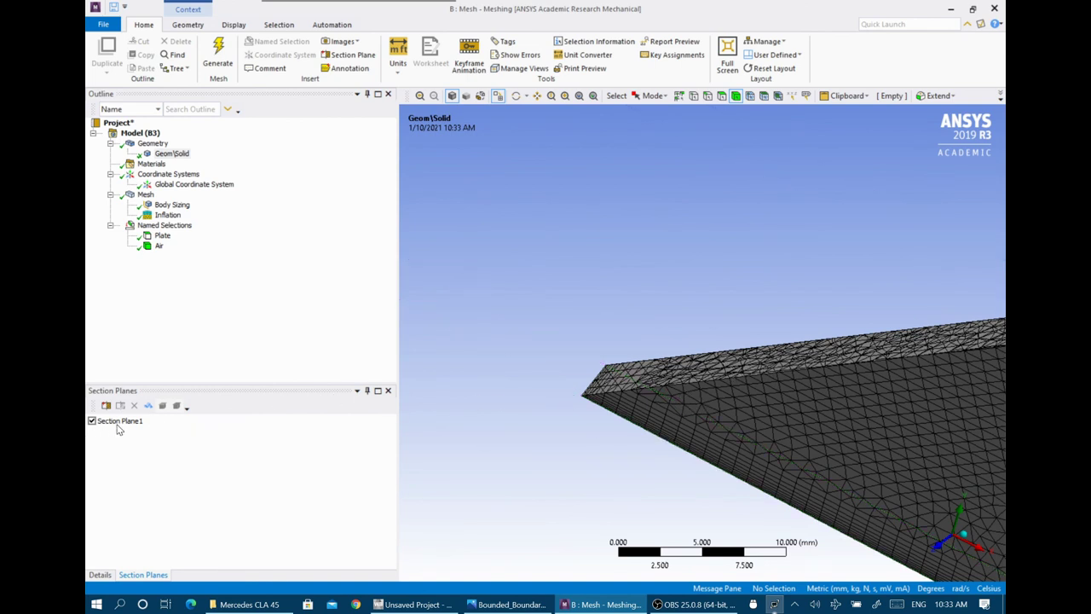
Show whole elements along the section plane and examine the exposed elements
{"action": "left_click", "coordinate": [119, 422]}
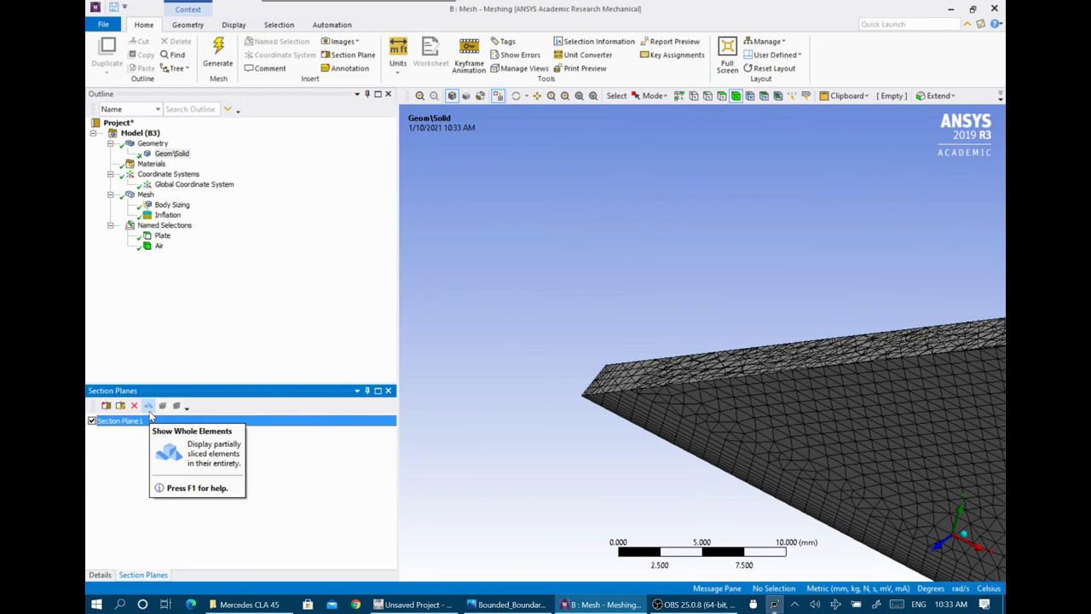
{"action": "left_click", "coordinate": [149, 407]}
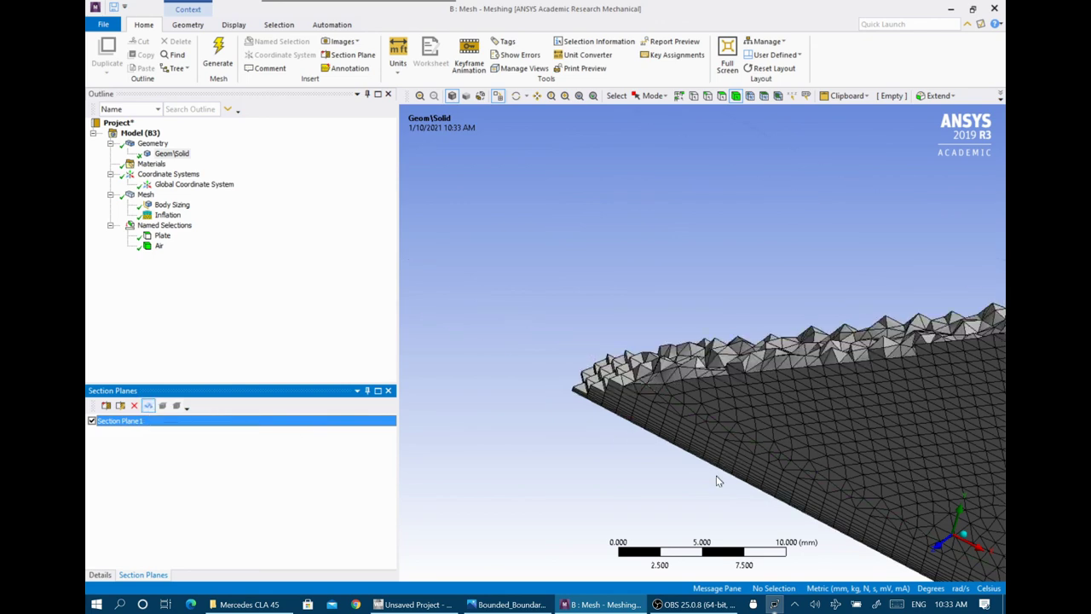
{"action": "middle_click_drag", "start_coordinate": [718, 477], "coordinate": [657, 547]}
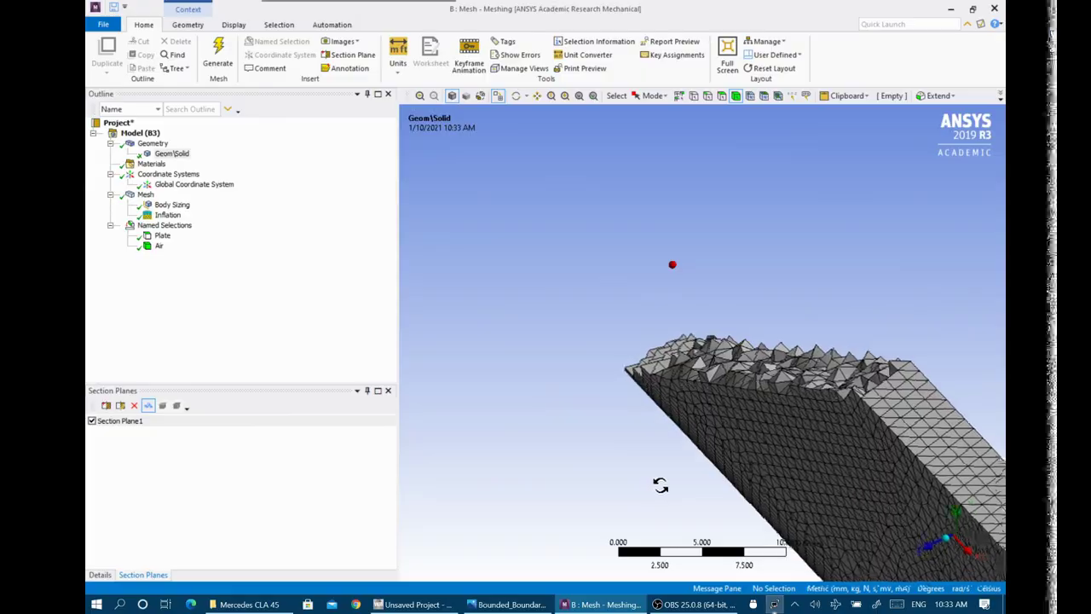